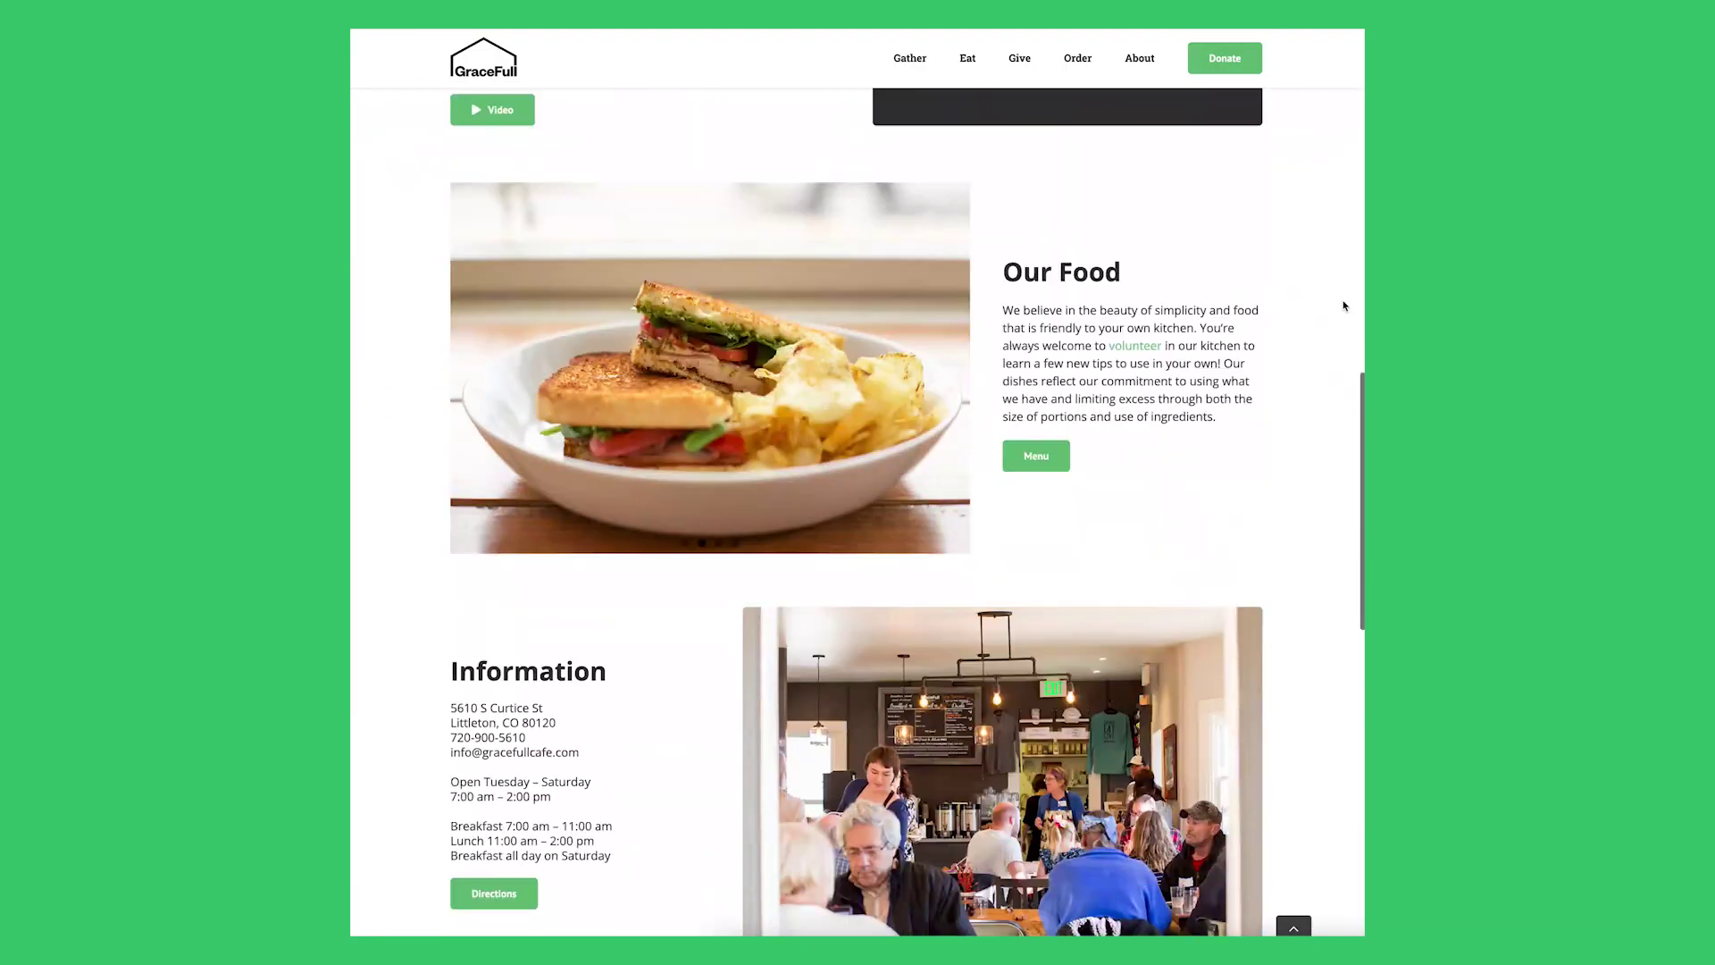
{"action": "scroll", "coordinate": [1344, 306], "scroll_direction": "down", "scroll_amount": 10}
- Scroll the GraceFull homepage down past the hero, then back up
{"action": "scroll", "coordinate": [1343, 305], "scroll_direction": "up", "scroll_amount": 2}
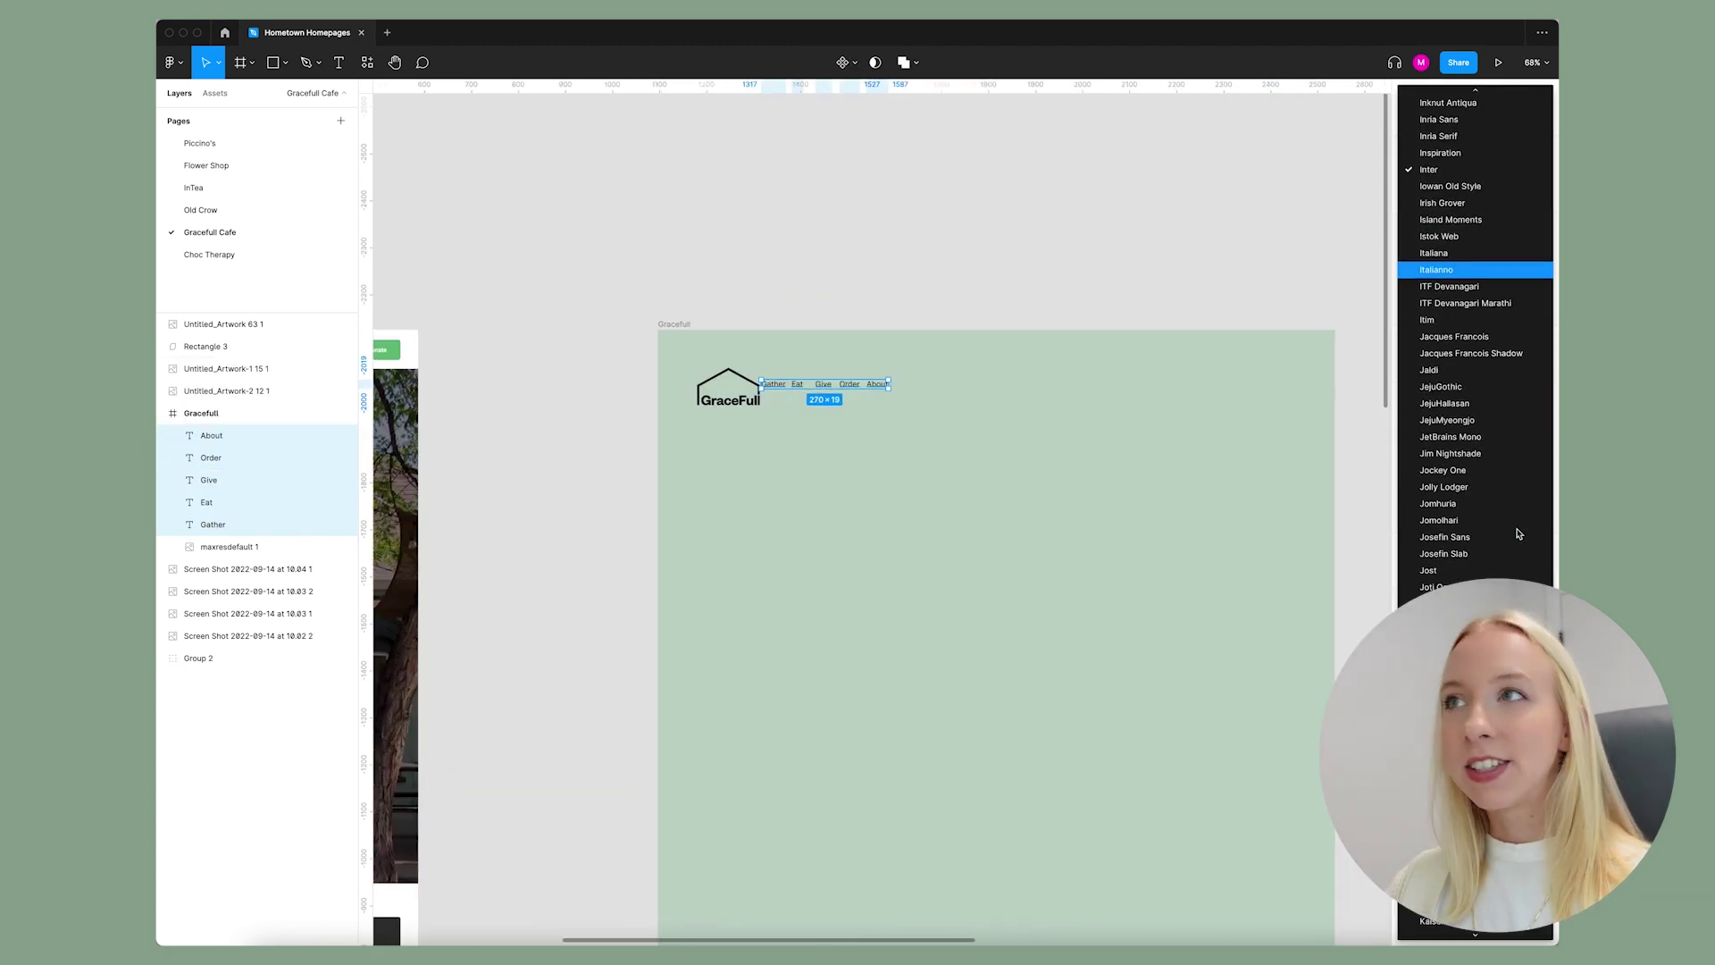
- Apply Karla Bold to the Gather, Eat, Give, Order and About nav labels and group them
{"action": "left_click", "coordinate": [1518, 535]}
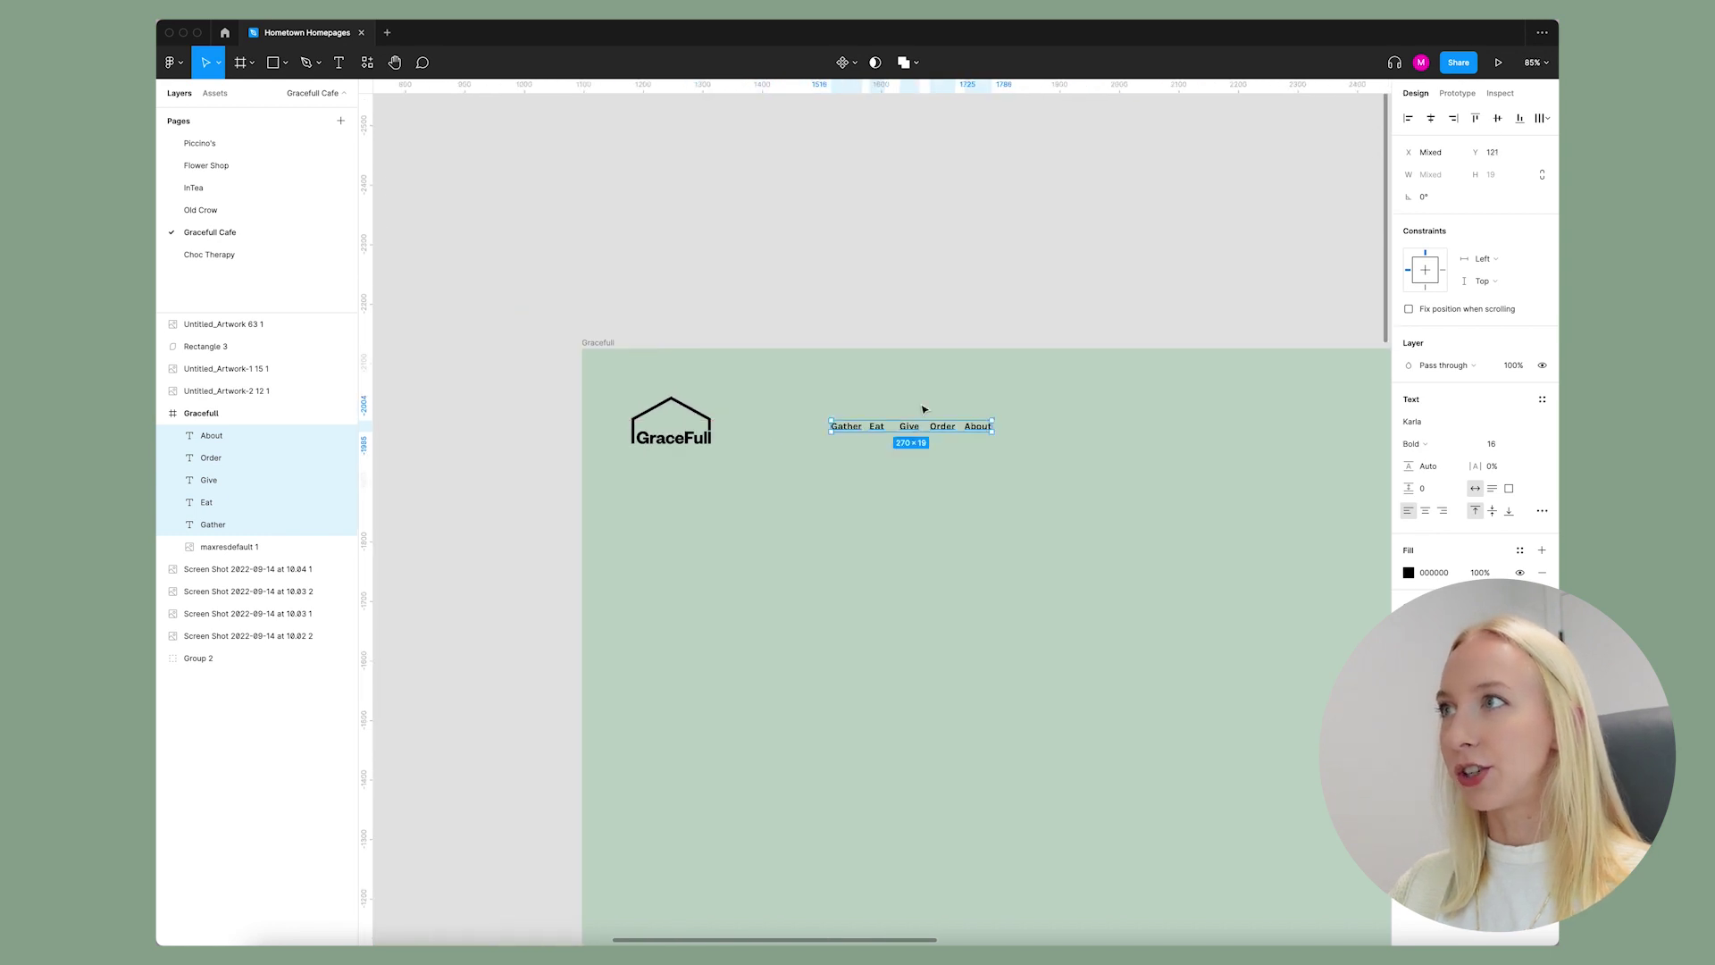
{"action": "scroll", "coordinate": [924, 410], "scroll_direction": "up", "scroll_amount": 5}
{"action": "key", "text": "ctrl+g"}
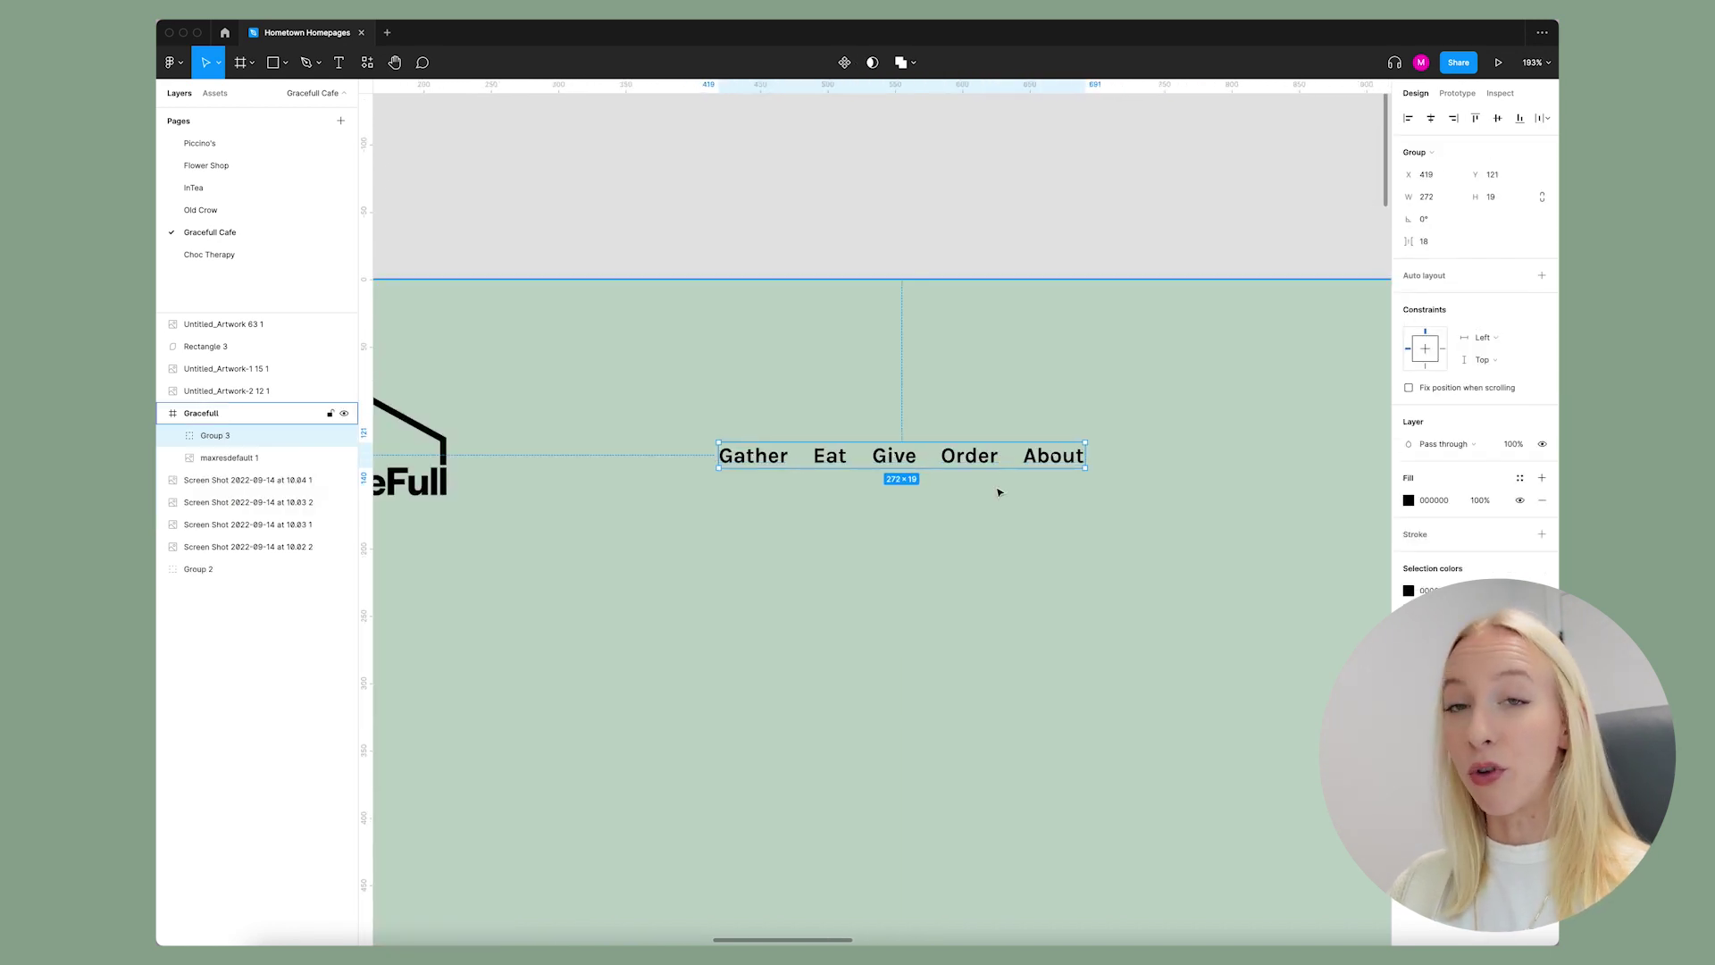
{"action": "scroll", "coordinate": [819, 456], "scroll_direction": "up", "scroll_amount": 8}
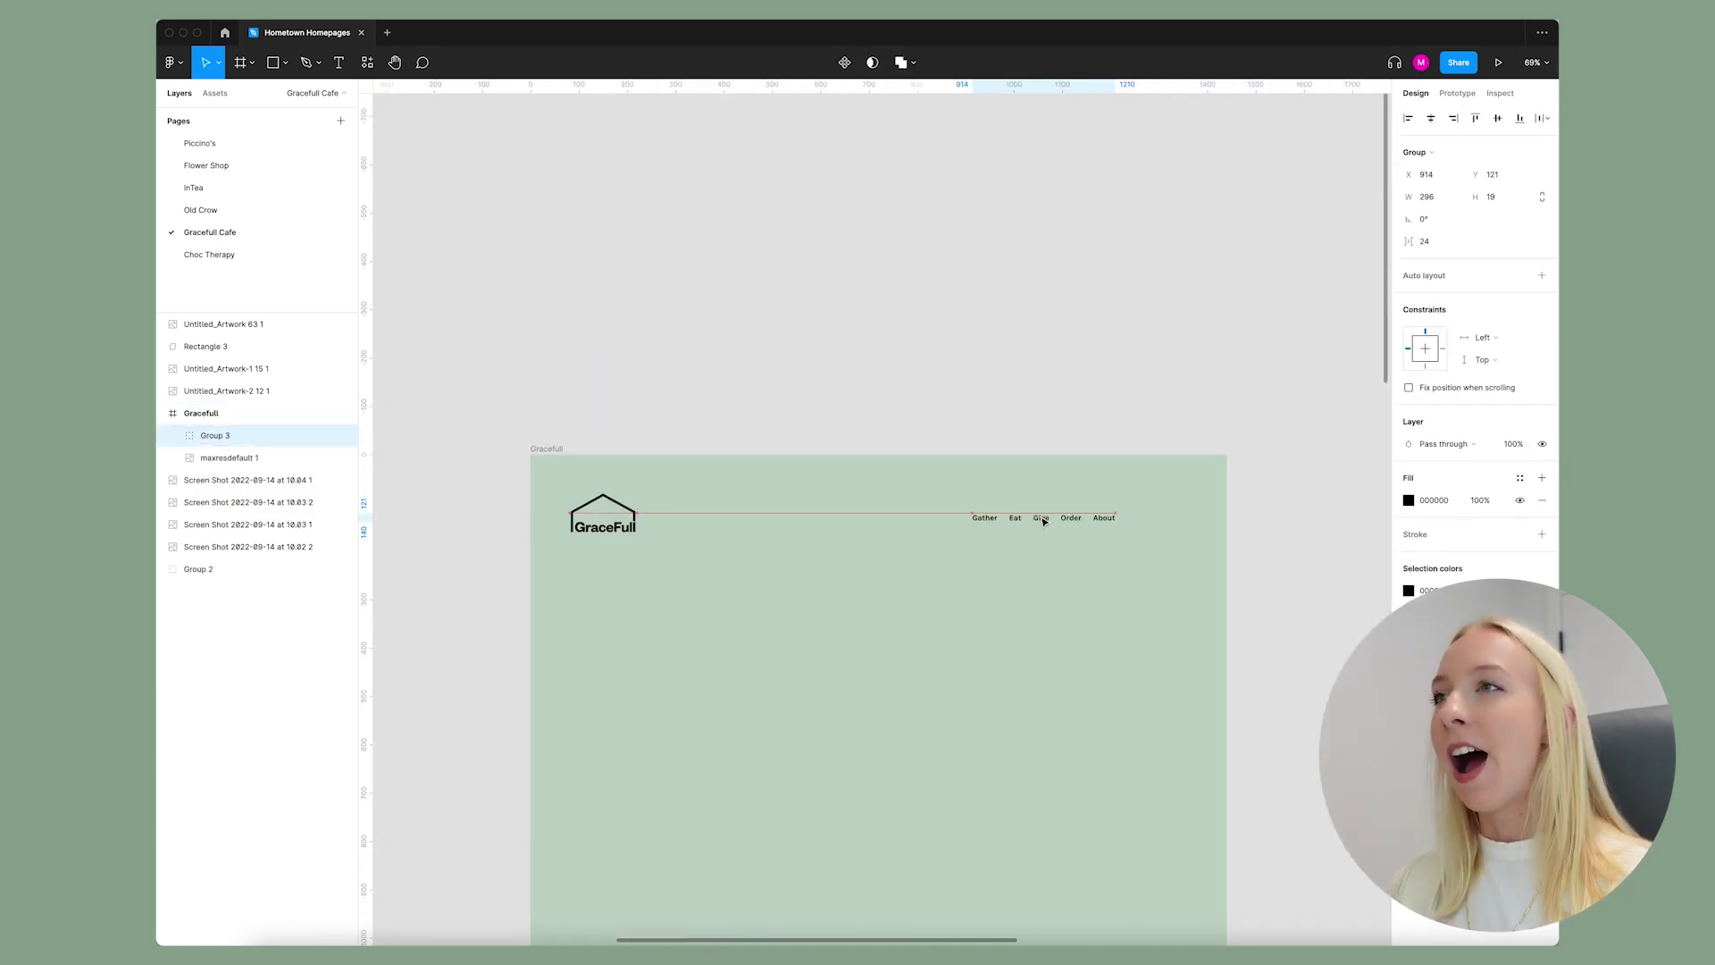
{"action": "scroll", "coordinate": [1115, 524], "scroll_direction": "up", "scroll_amount": 2}
{"action": "key", "text": "Return"}
{"action": "scroll", "coordinate": [1293, 420], "scroll_direction": "up", "scroll_amount": 4}
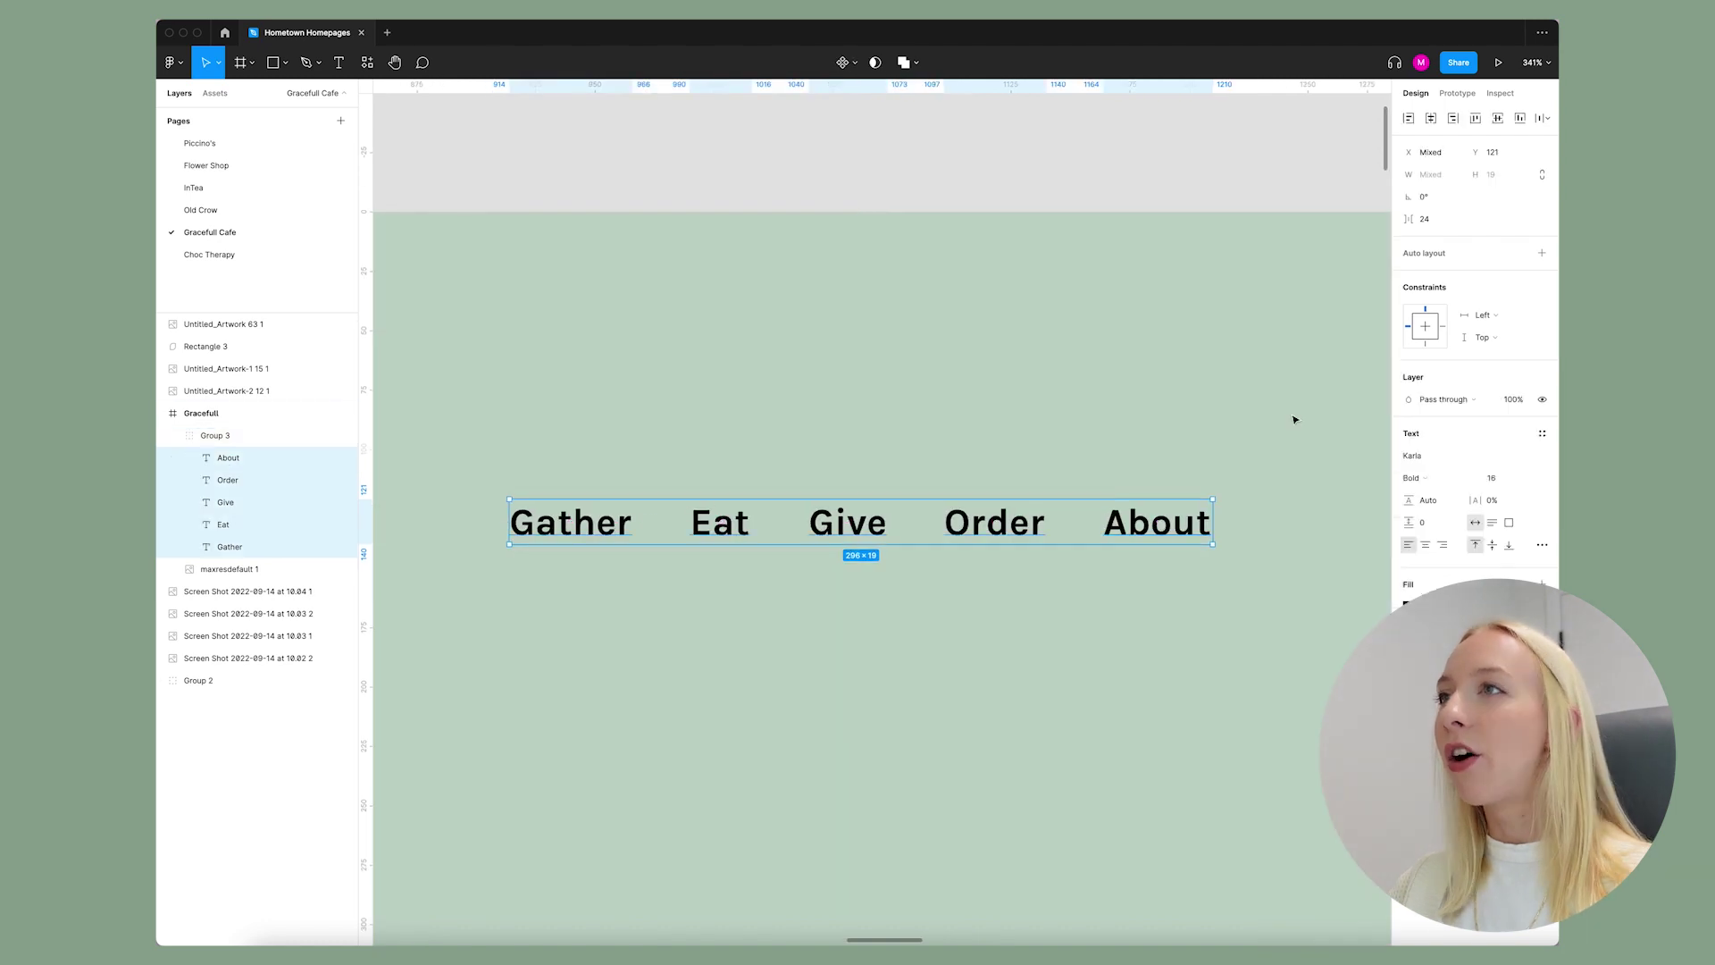
{"action": "scroll", "coordinate": [930, 478], "scroll_direction": "up", "scroll_amount": 3}
{"action": "scroll", "coordinate": [839, 531], "scroll_direction": "down", "scroll_amount": 2}
{"action": "scroll", "coordinate": [819, 528], "scroll_direction": "down", "scroll_amount": 10}
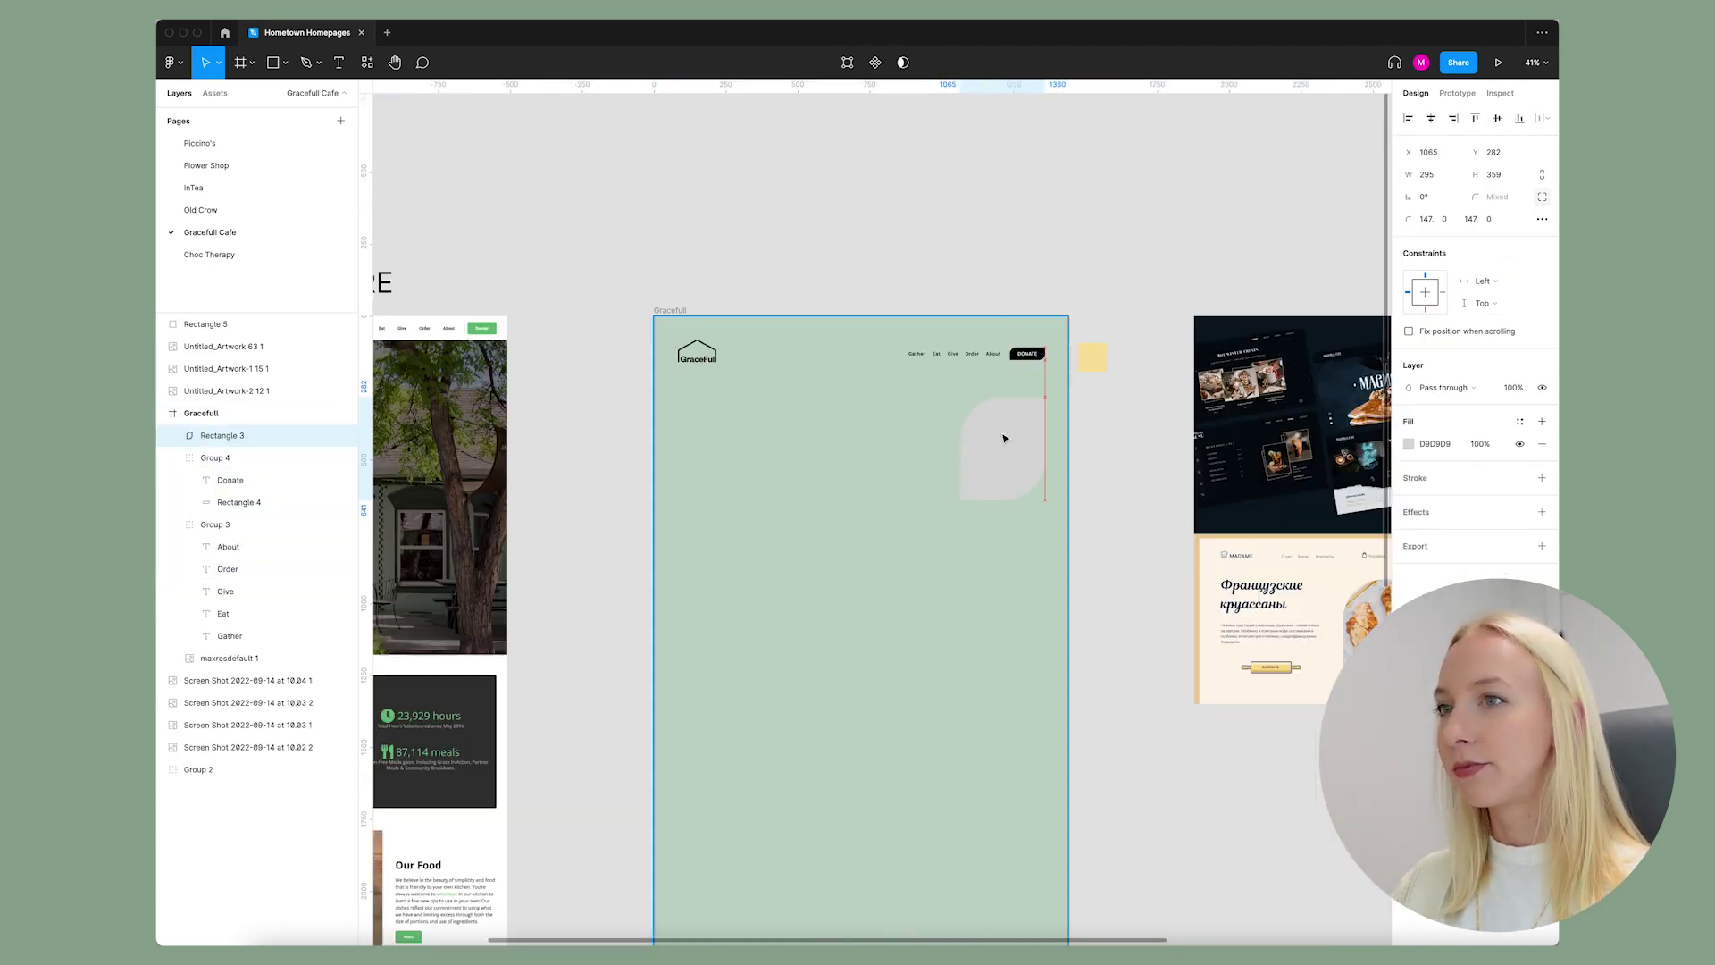
- Resize the grey hero rectangle to 493×600 and set its corner radius to 200 for a leaf shape
{"action": "left_click_drag", "start_coordinate": [956, 498], "coordinate": [896, 581]}
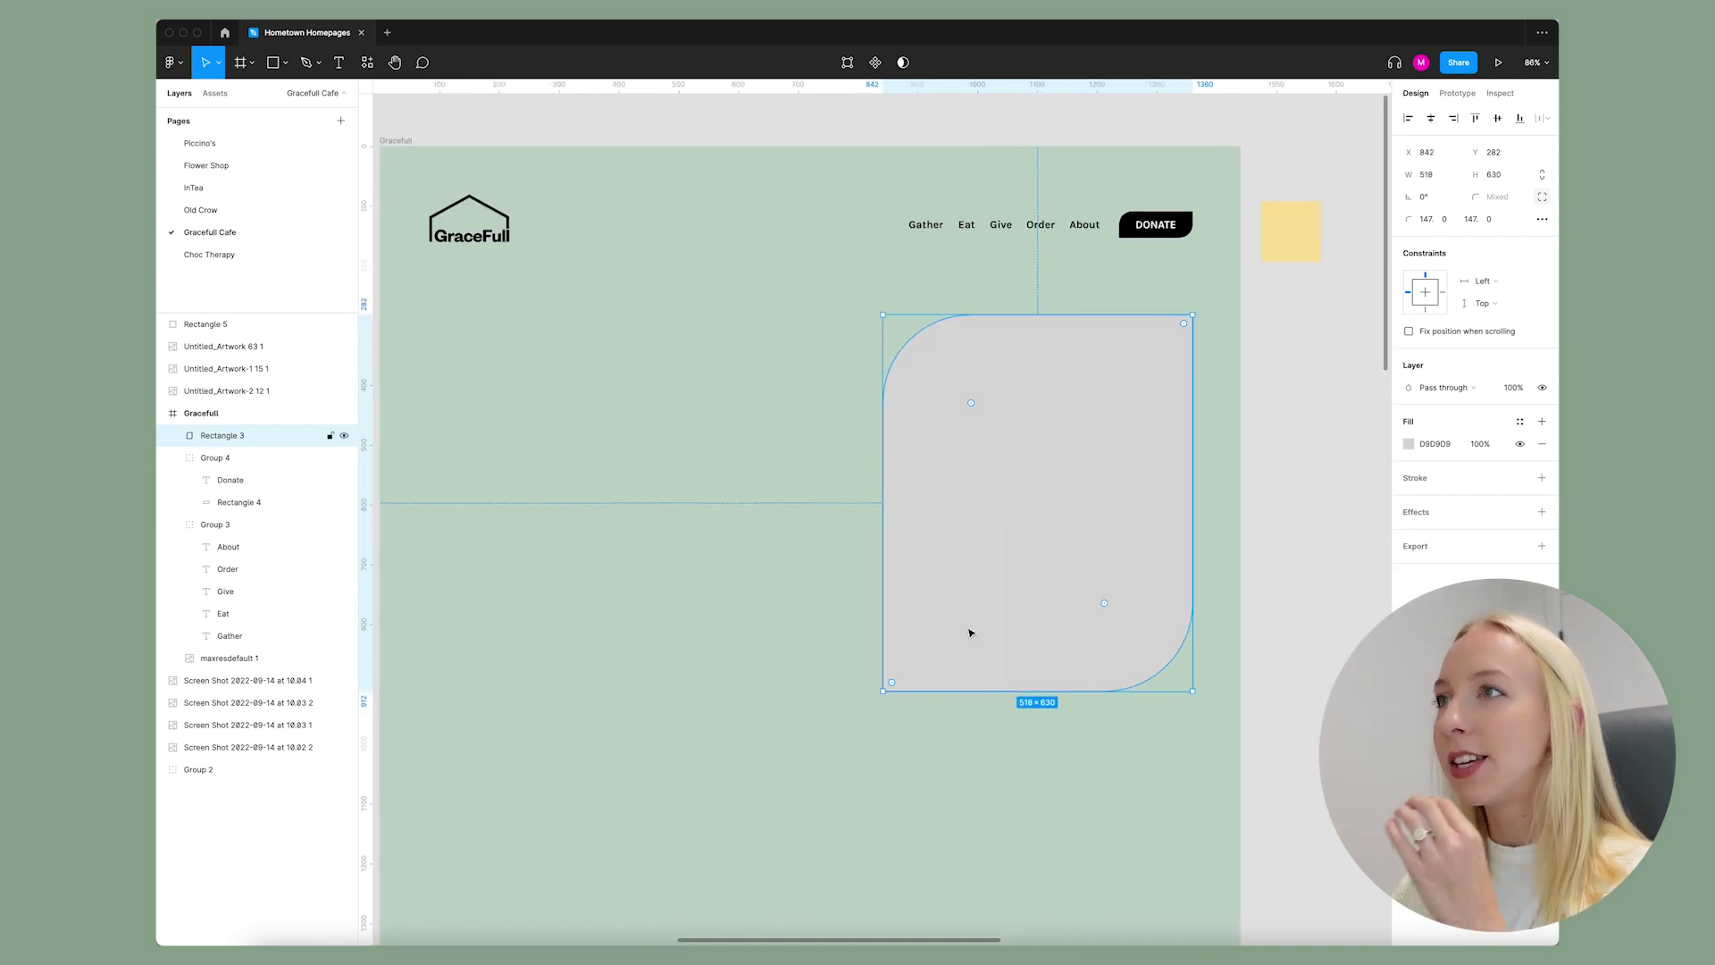
{"action": "left_click_drag", "start_coordinate": [885, 519], "coordinate": [794, 518]}
{"action": "left_click", "coordinate": [1433, 222]}
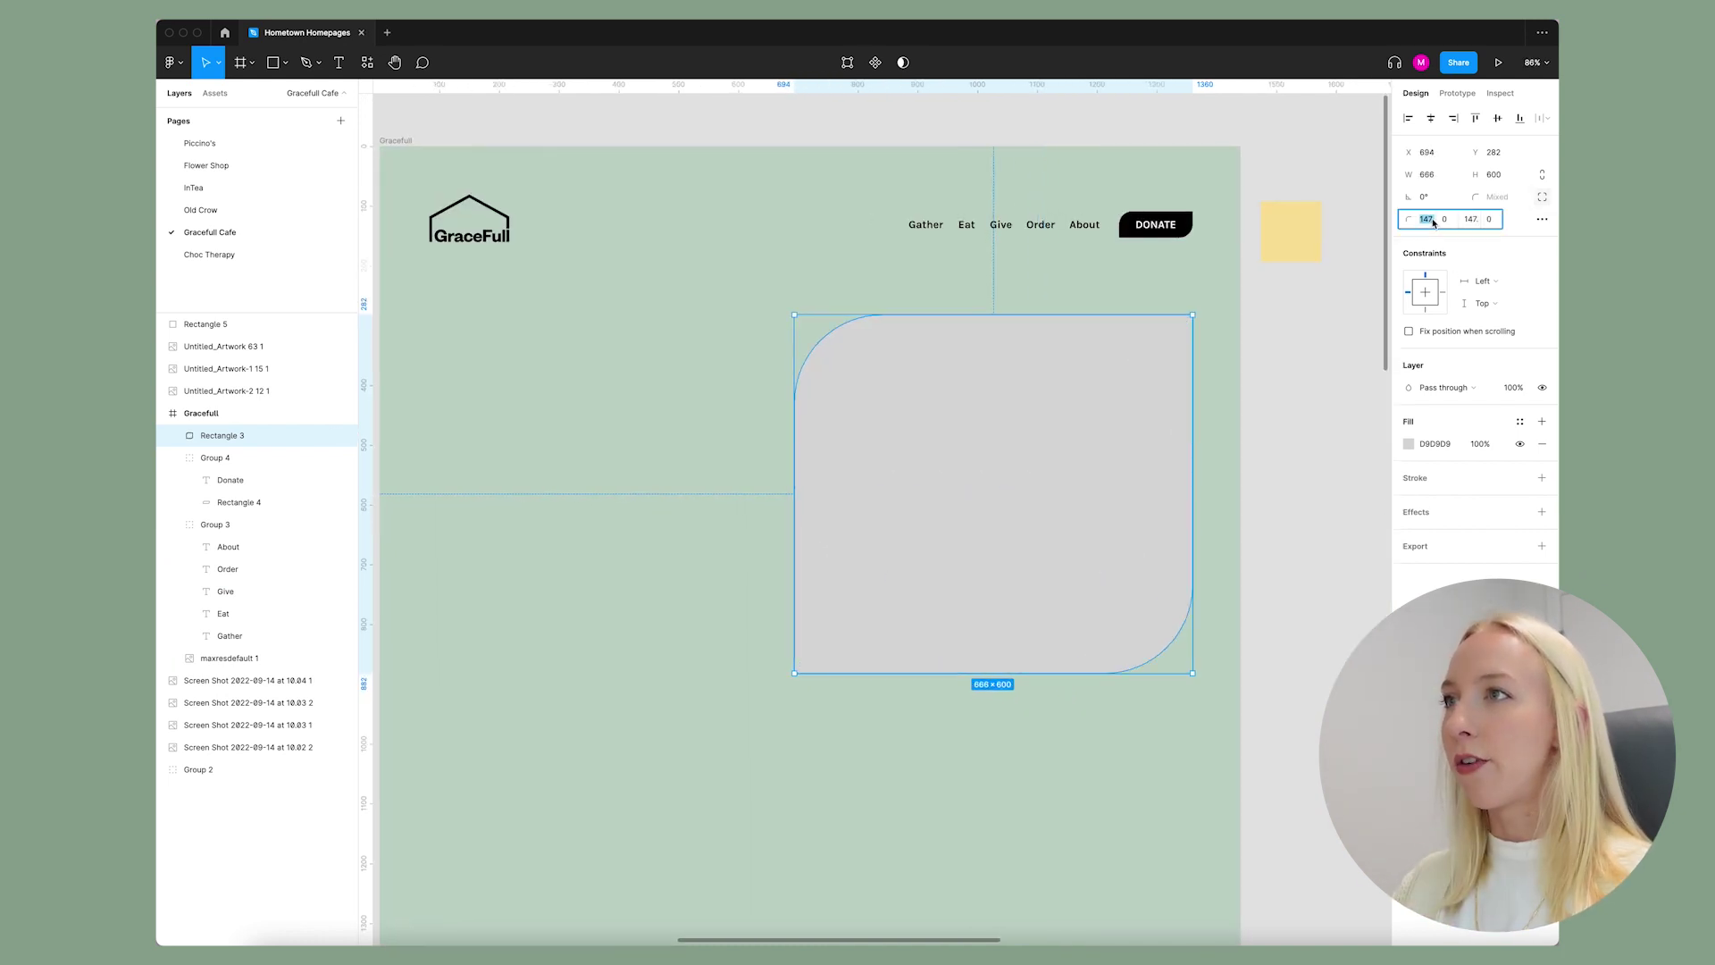
{"action": "type", "text": "200"}
{"action": "key", "text": "Return"}
{"action": "left_click", "coordinate": [1263, 455]}
{"action": "scroll", "coordinate": [1316, 455], "scroll_direction": "down", "scroll_amount": 5}
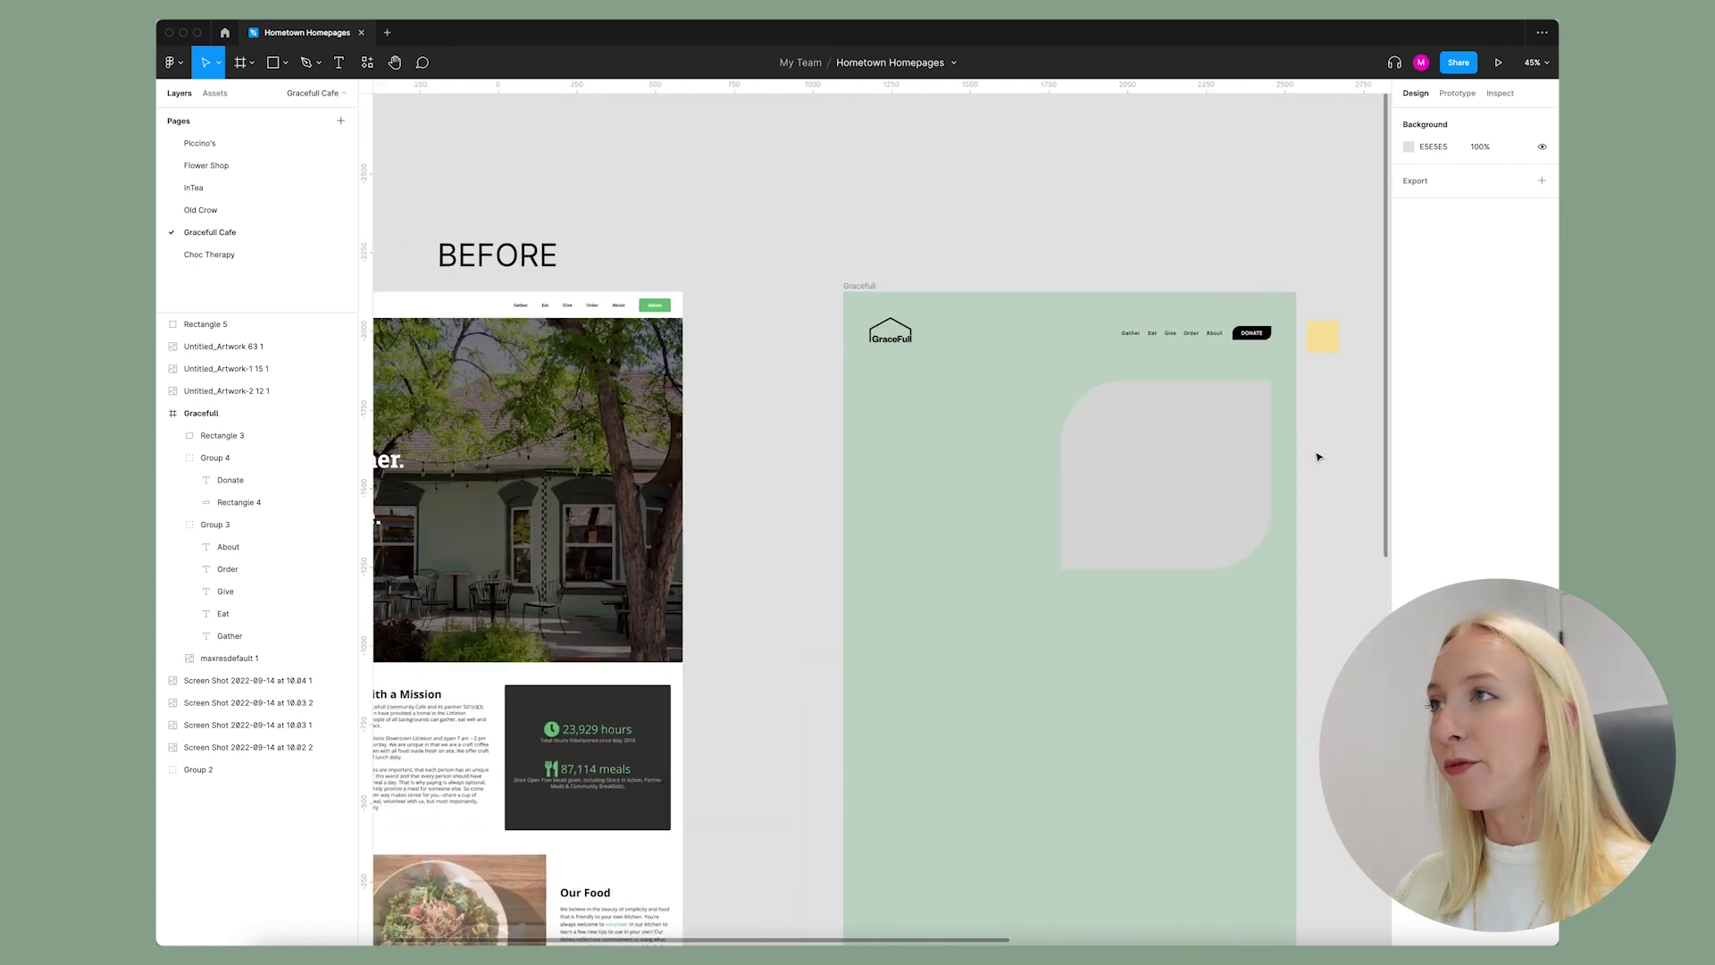
{"action": "left_click", "coordinate": [1233, 452]}
- Type the Eat. Gather. Give. headline at size 100, duplicating the line for each word
{"action": "left_click", "coordinate": [1337, 471]}
{"action": "scroll", "coordinate": [1336, 471], "scroll_direction": "down", "scroll_amount": 2}
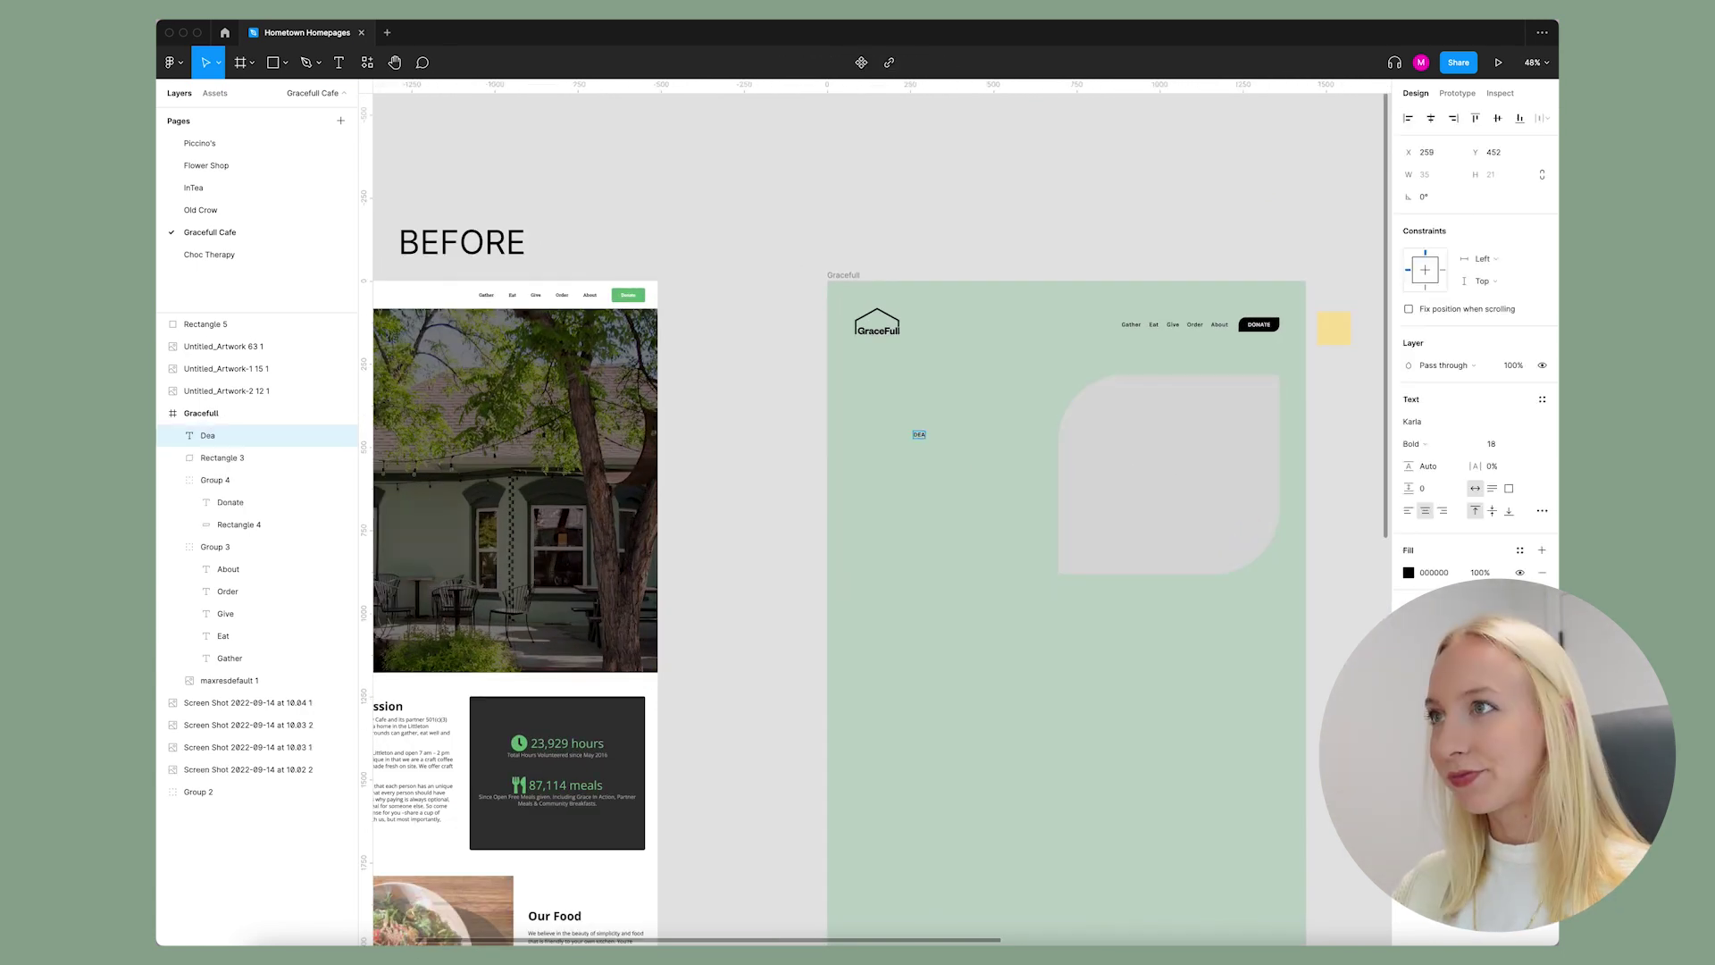
{"action": "type", "text": "Eat"}
{"action": "key", "text": "Escape"}
{"action": "type", "text": "100"}
{"action": "key", "text": "ctrl+d"}
{"action": "key", "text": "ctrl+d"}
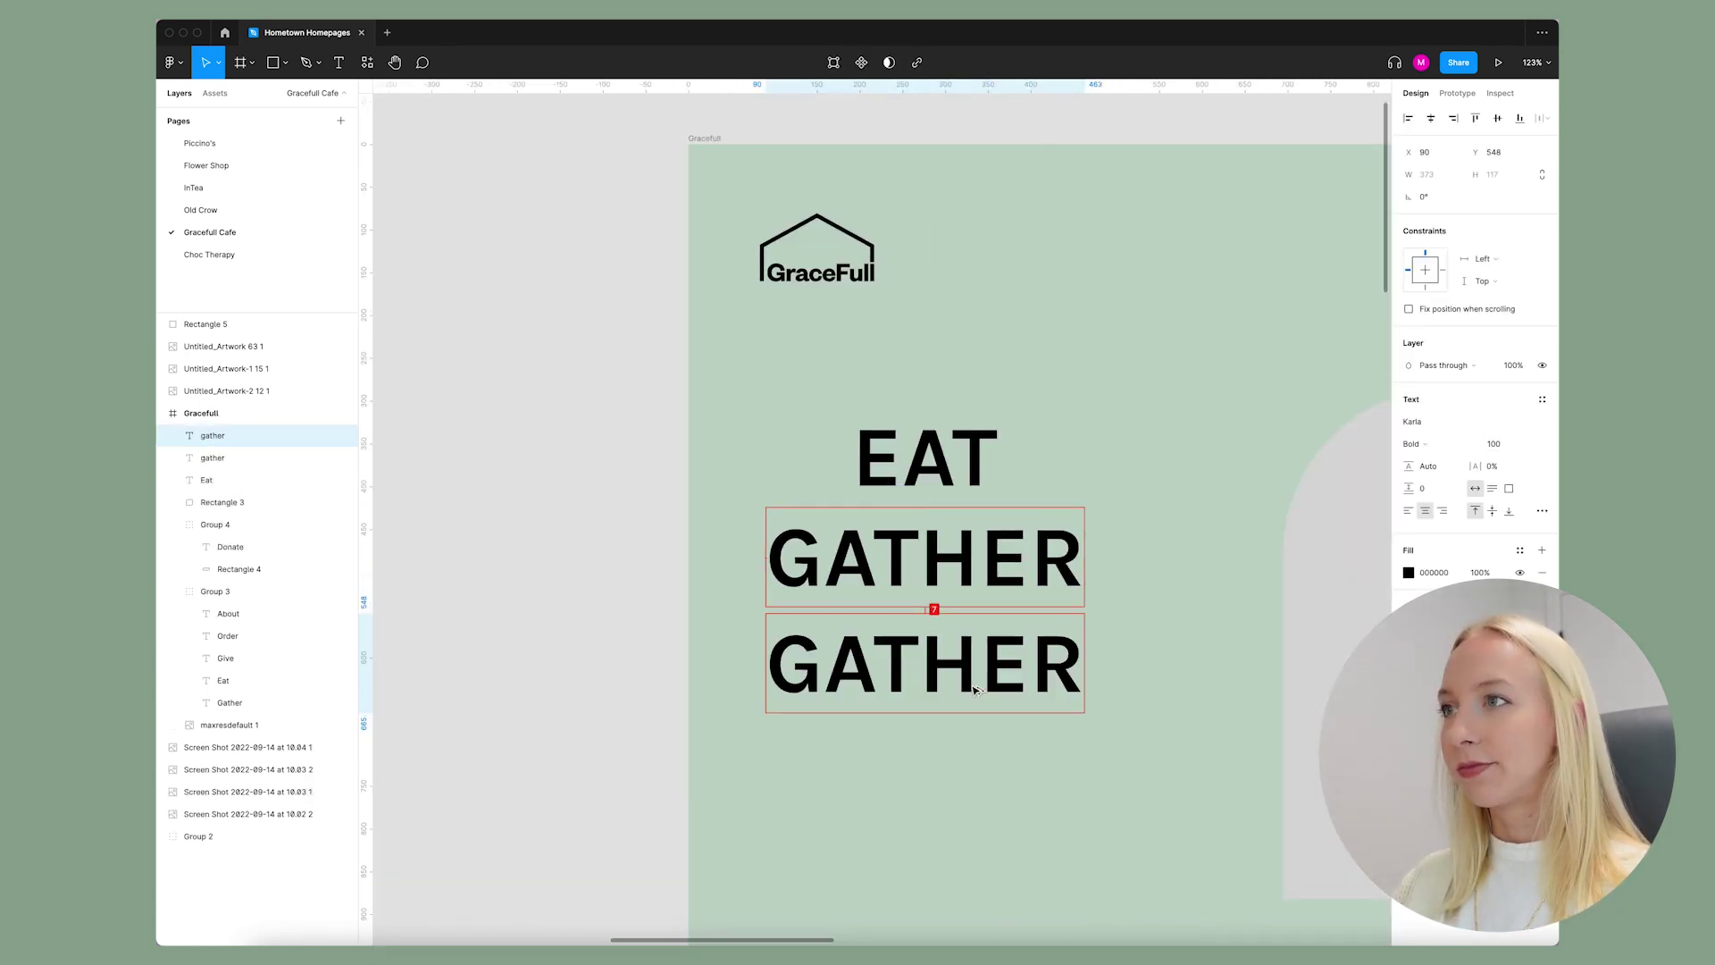
{"action": "type", "text": "Give"}
{"action": "scroll", "coordinate": [1031, 355], "scroll_direction": "down", "scroll_amount": 5}
{"action": "type", "text": ".."}
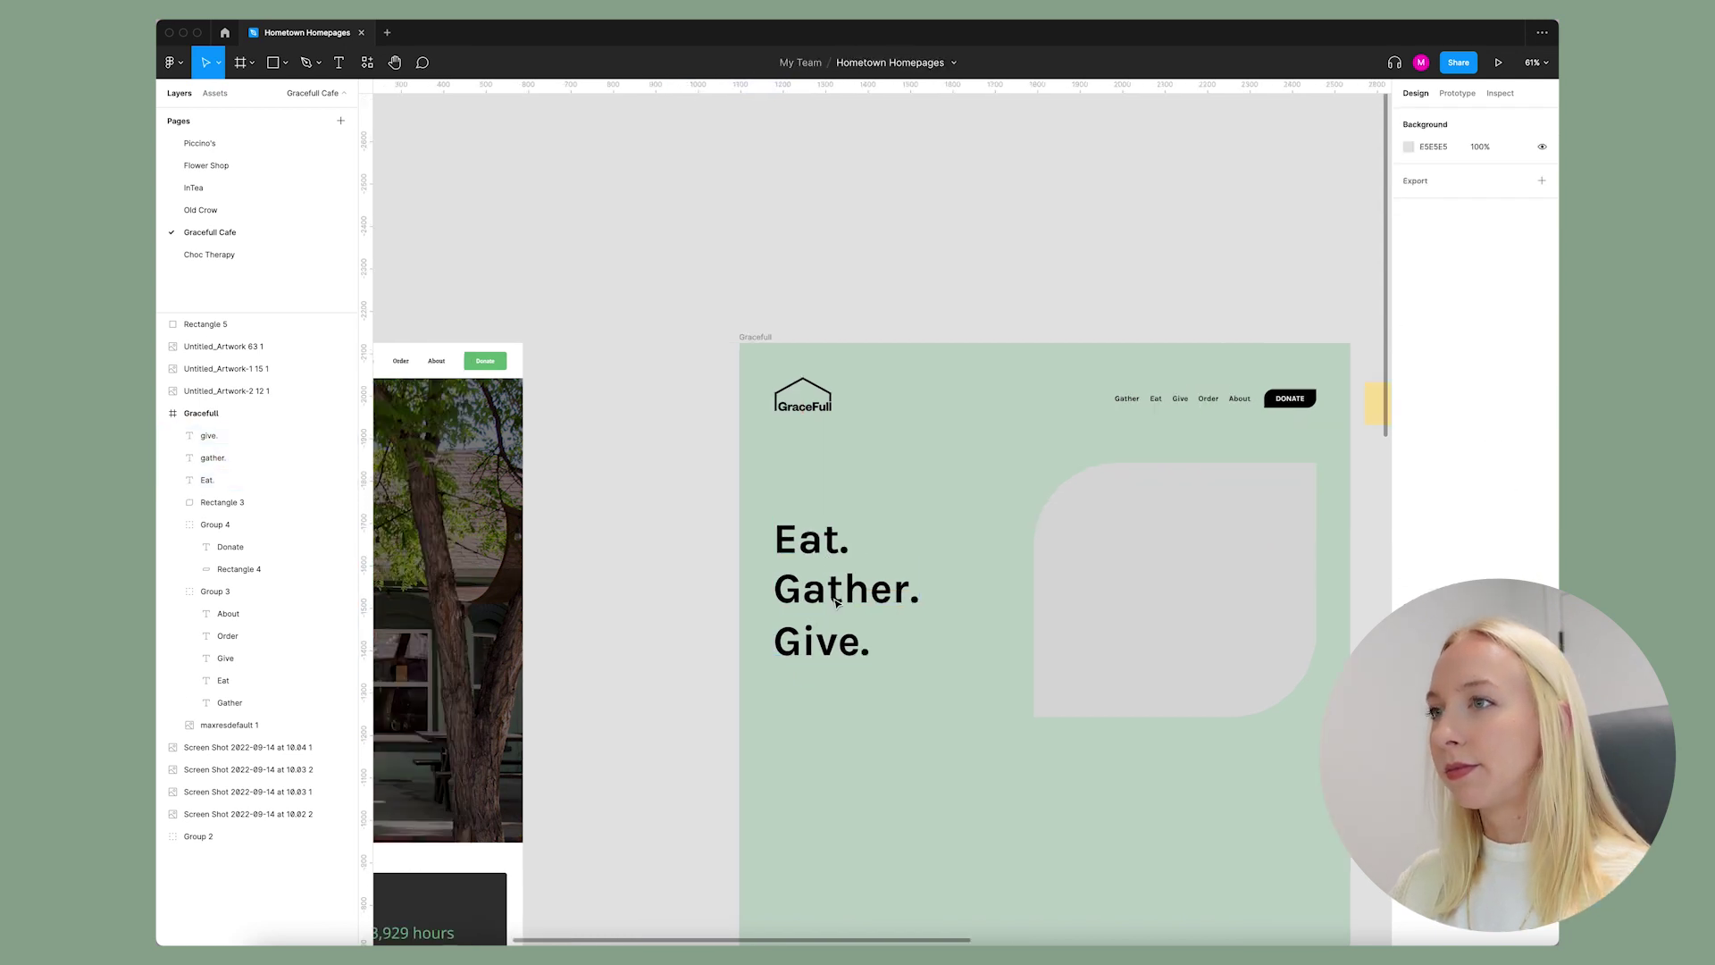
- Add the VIEW MENU button label and group the three headline lines
{"action": "scroll", "coordinate": [835, 571], "scroll_direction": "up", "scroll_amount": 5}
{"action": "type", "text": "VIEw menu"}
{"action": "key", "text": "Escape"}
{"action": "scroll", "coordinate": [631, 670], "scroll_direction": "down", "scroll_amount": 5}
{"action": "scroll", "coordinate": [616, 571], "scroll_direction": "up", "scroll_amount": 2}
{"action": "key", "text": "ctrl+g"}
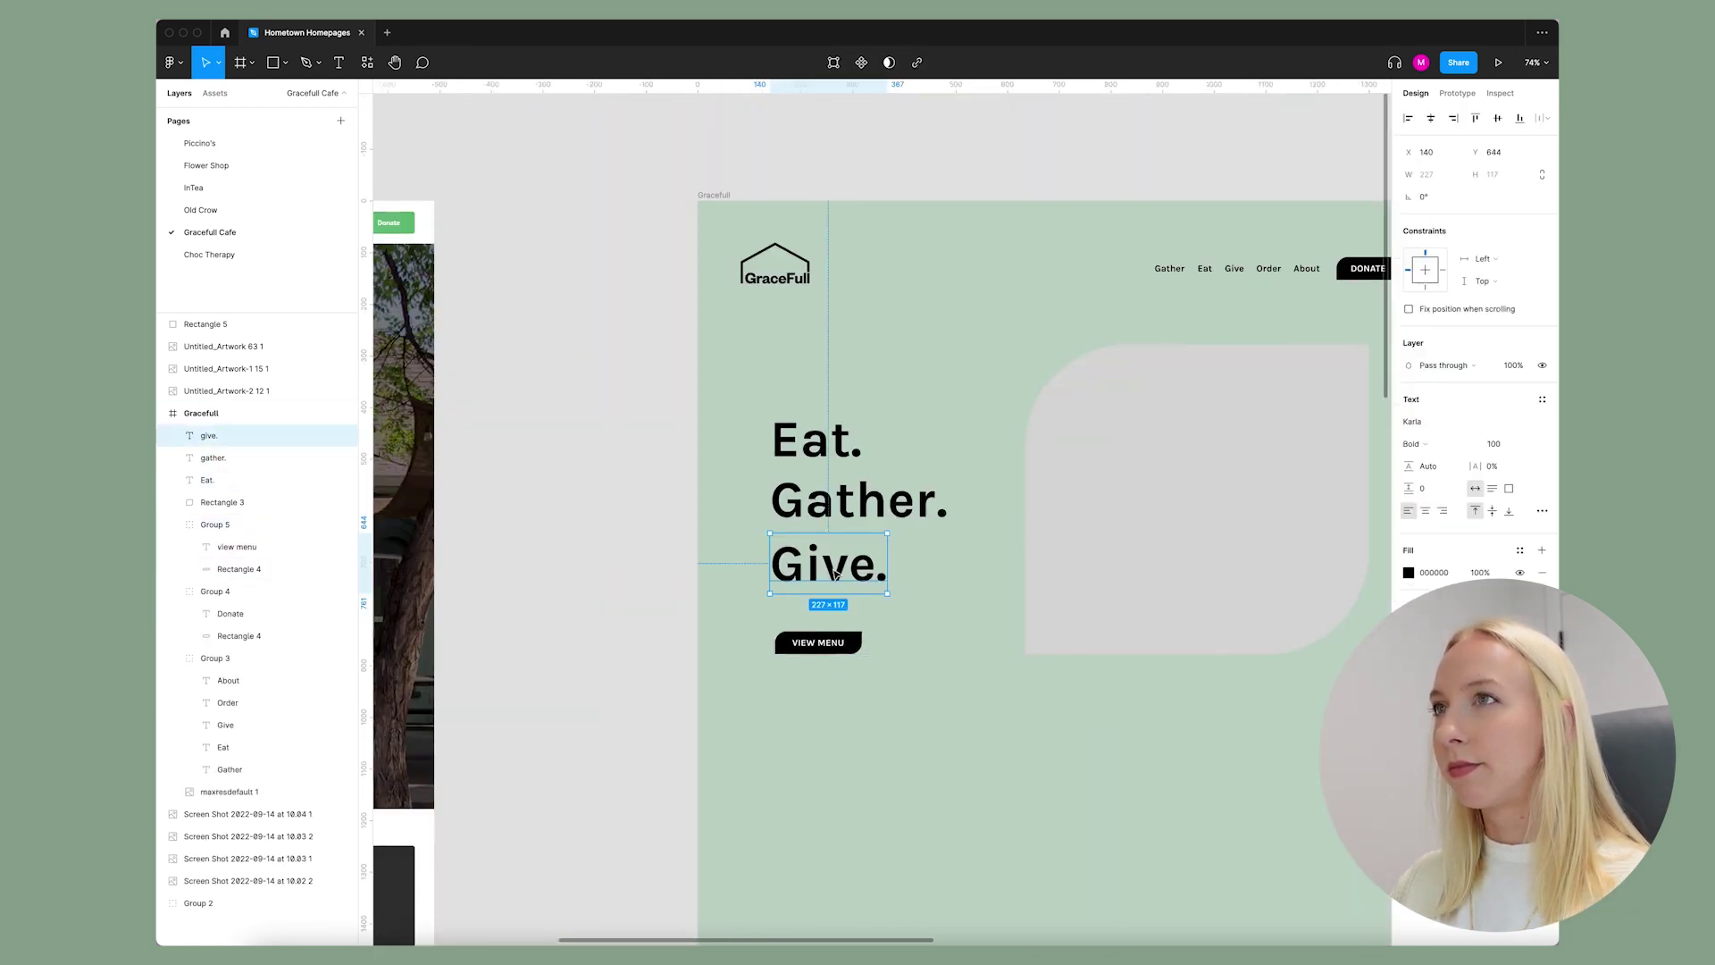
{"action": "scroll", "coordinate": [616, 572], "scroll_direction": "down", "scroll_amount": 2}
{"action": "key", "text": "Escape"}
{"action": "scroll", "coordinate": [709, 583], "scroll_direction": "up", "scroll_amount": 5}
- Duplicate the button shape, then paste the café photo and mask it with the leaf shape
{"action": "key", "text": "ctrl+d"}
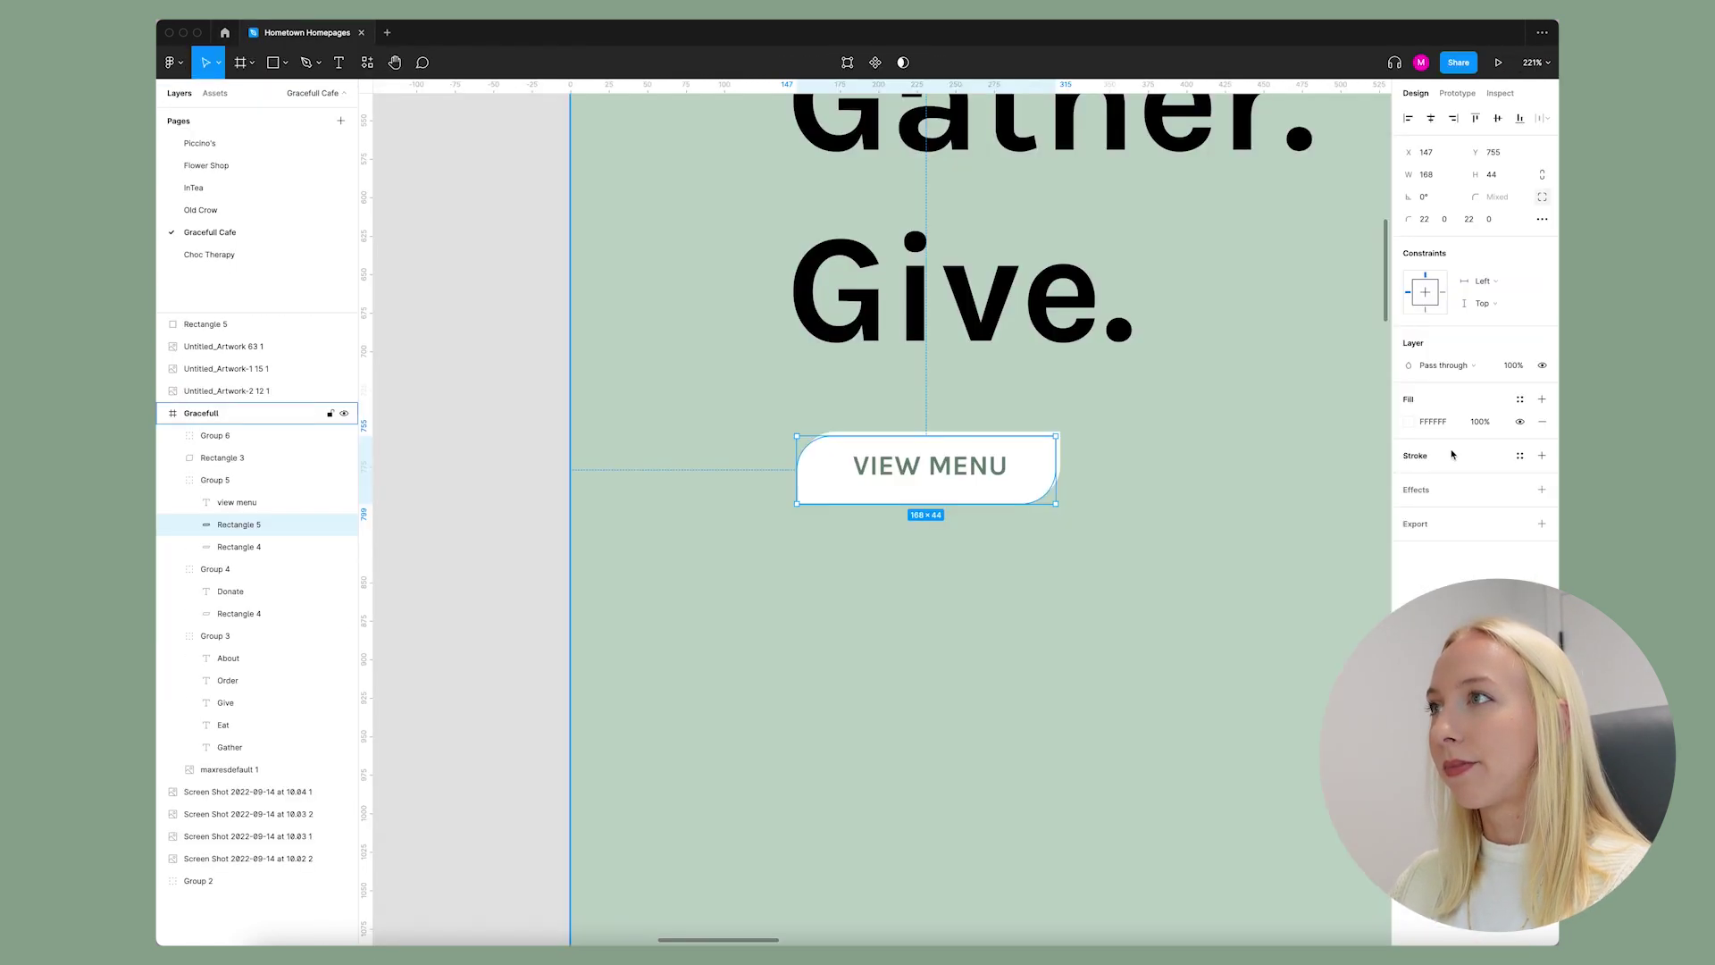
{"action": "scroll", "coordinate": [672, 636], "scroll_direction": "down", "scroll_amount": 4}
{"action": "scroll", "coordinate": [642, 608], "scroll_direction": "down", "scroll_amount": 3}
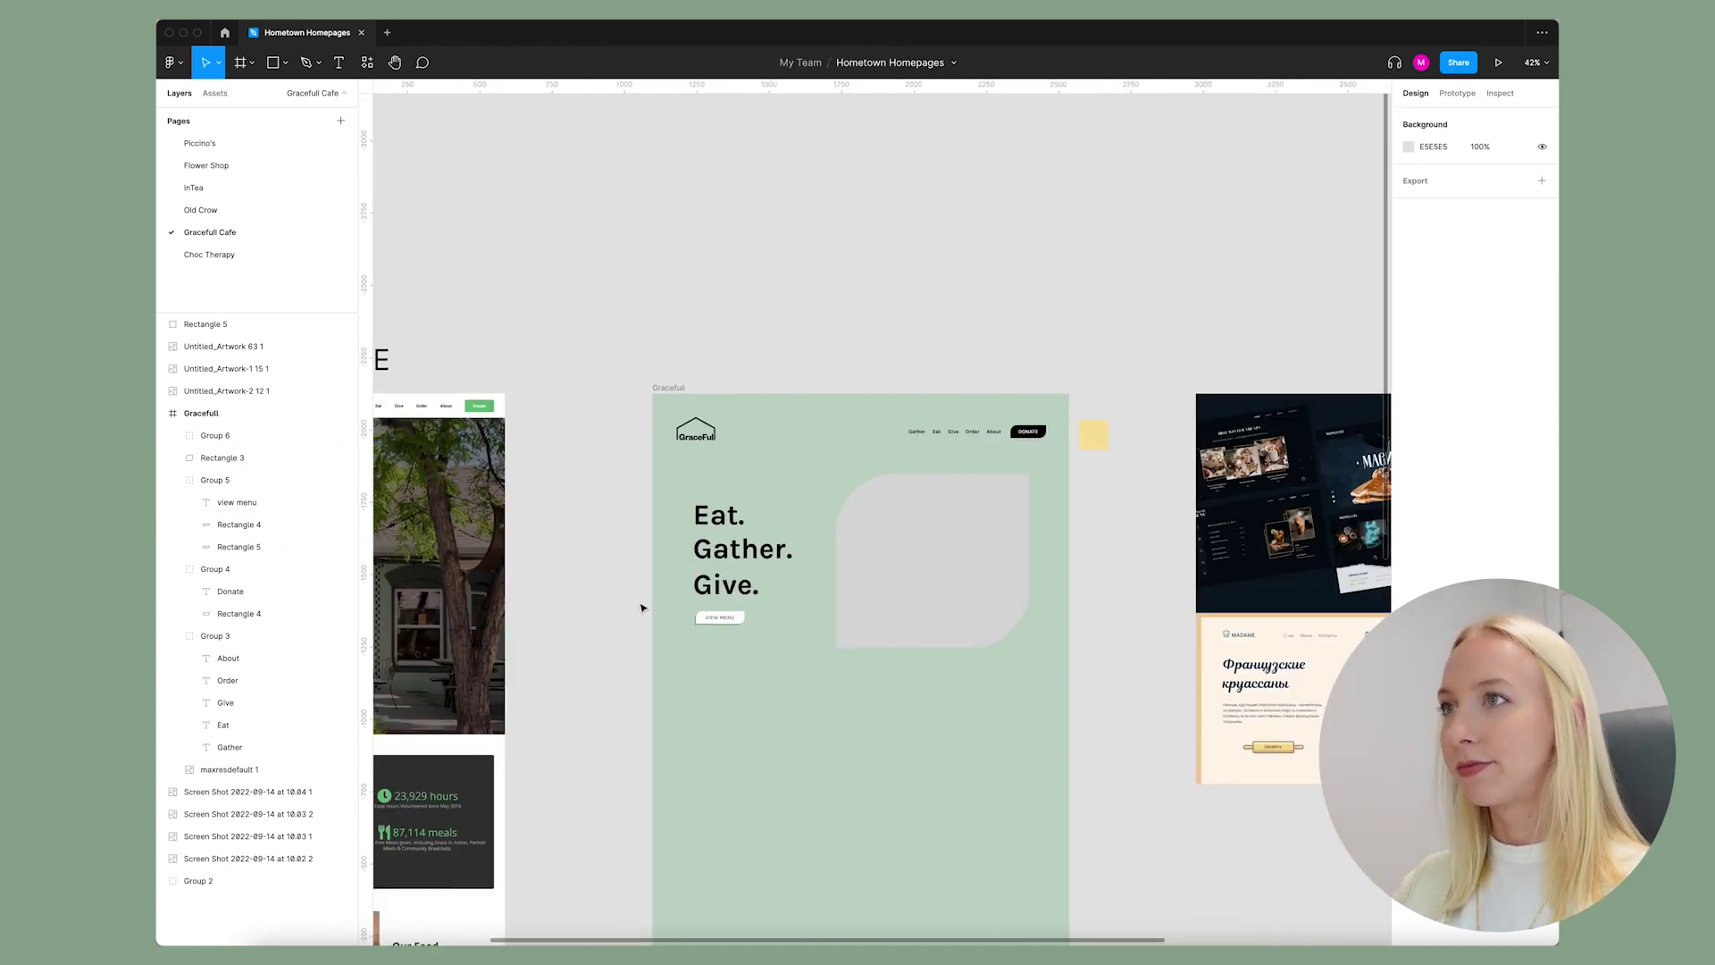
{"action": "scroll", "coordinate": [693, 288], "scroll_direction": "up", "scroll_amount": 2}
{"action": "key", "text": "ctrl+v"}
{"action": "key", "text": "ctrl+alt+m"}
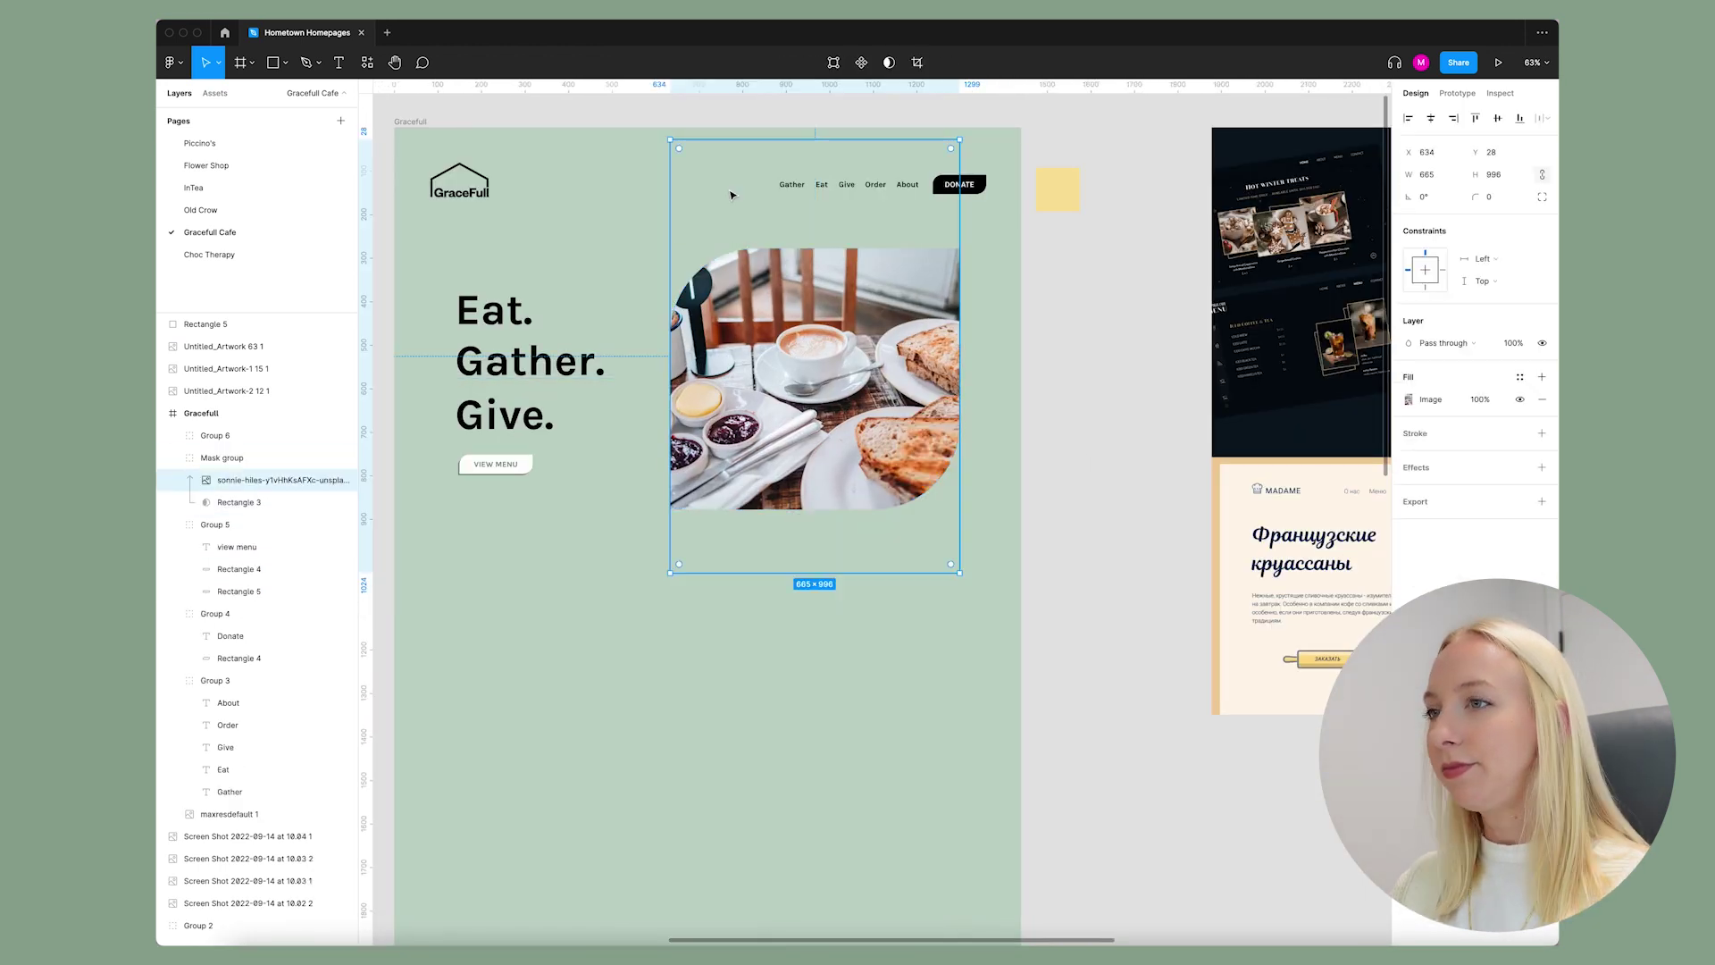
{"action": "left_click_drag", "start_coordinate": [899, 399], "coordinate": [862, 362]}
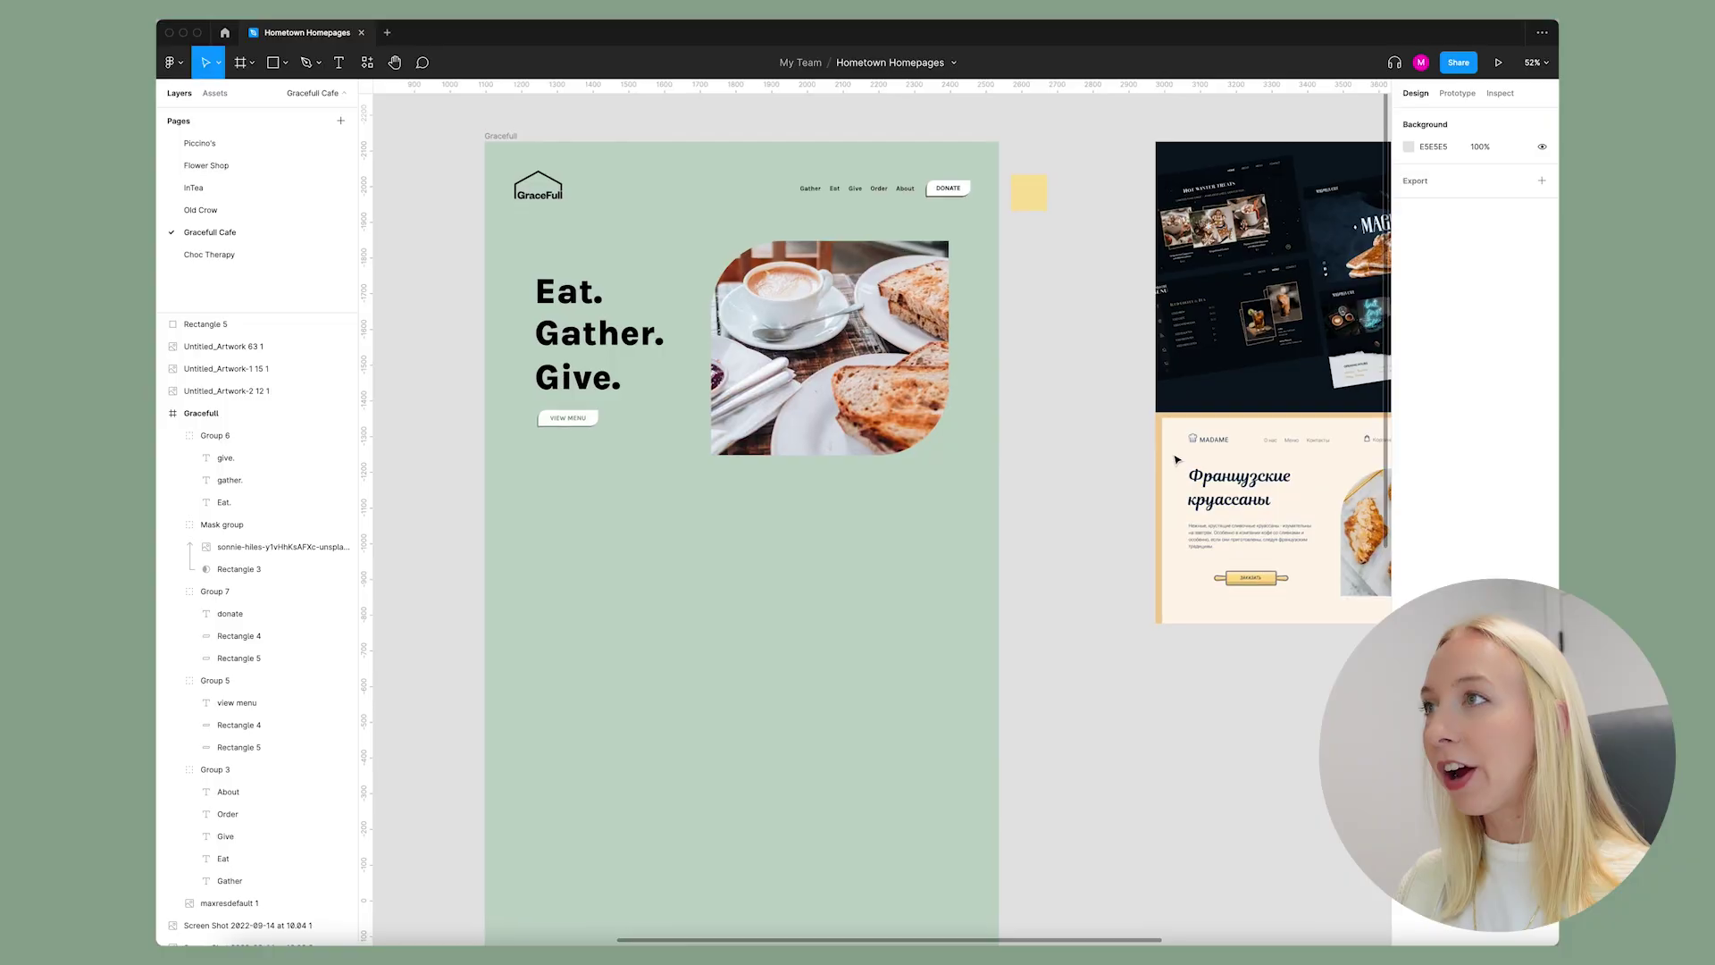
{"action": "scroll", "coordinate": [1176, 459], "scroll_direction": "down", "scroll_amount": 3}
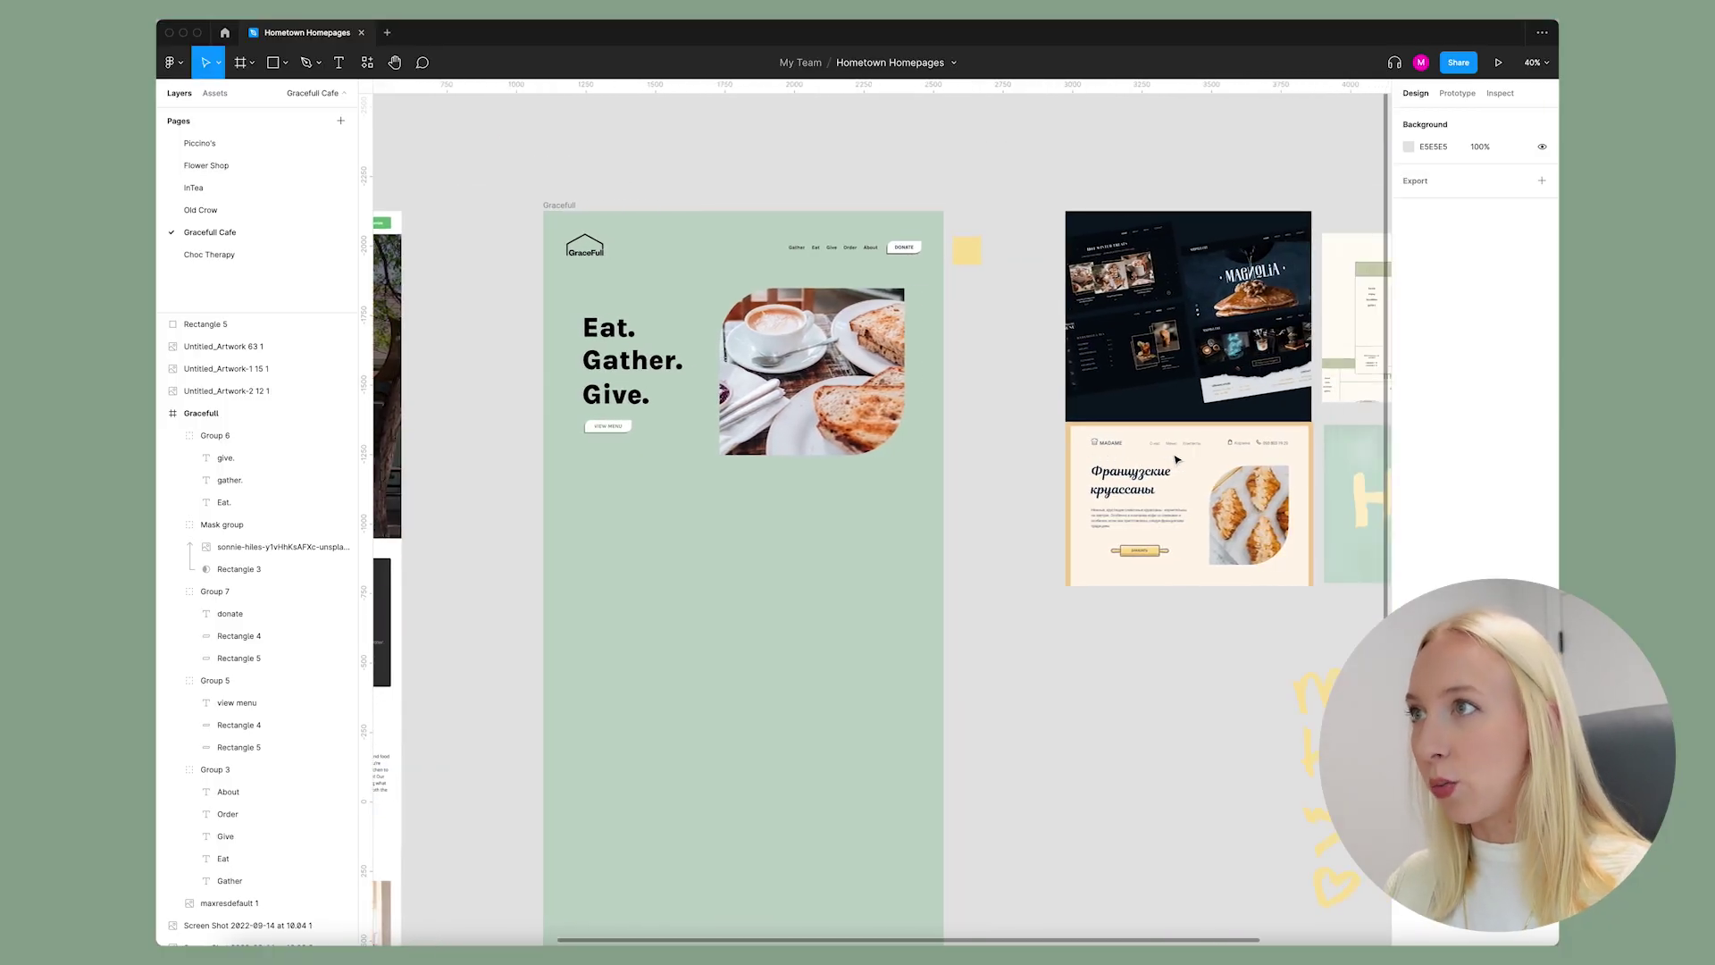
- Move the meals and Hours lettering artworks into the frame, rotating and resizing meals
{"action": "scroll", "coordinate": [1152, 459], "scroll_direction": "down", "scroll_amount": 2}
{"action": "left_click", "coordinate": [1329, 651]}
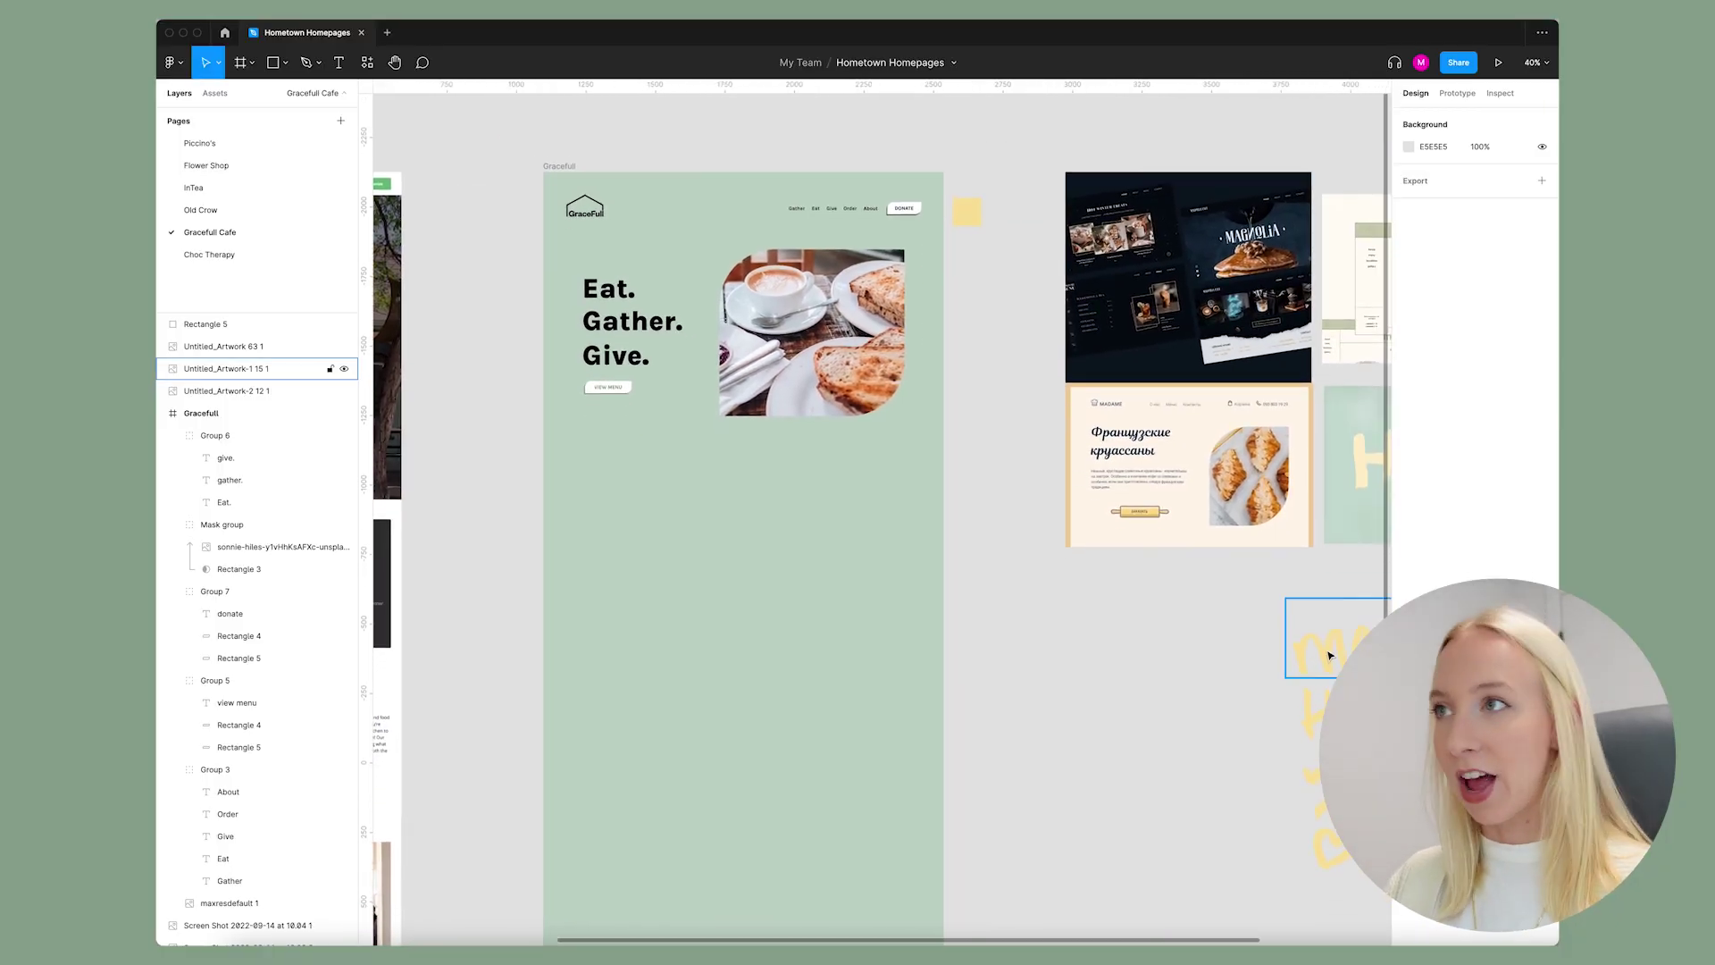
{"action": "left_click_drag", "start_coordinate": [1329, 651], "coordinate": [649, 508]}
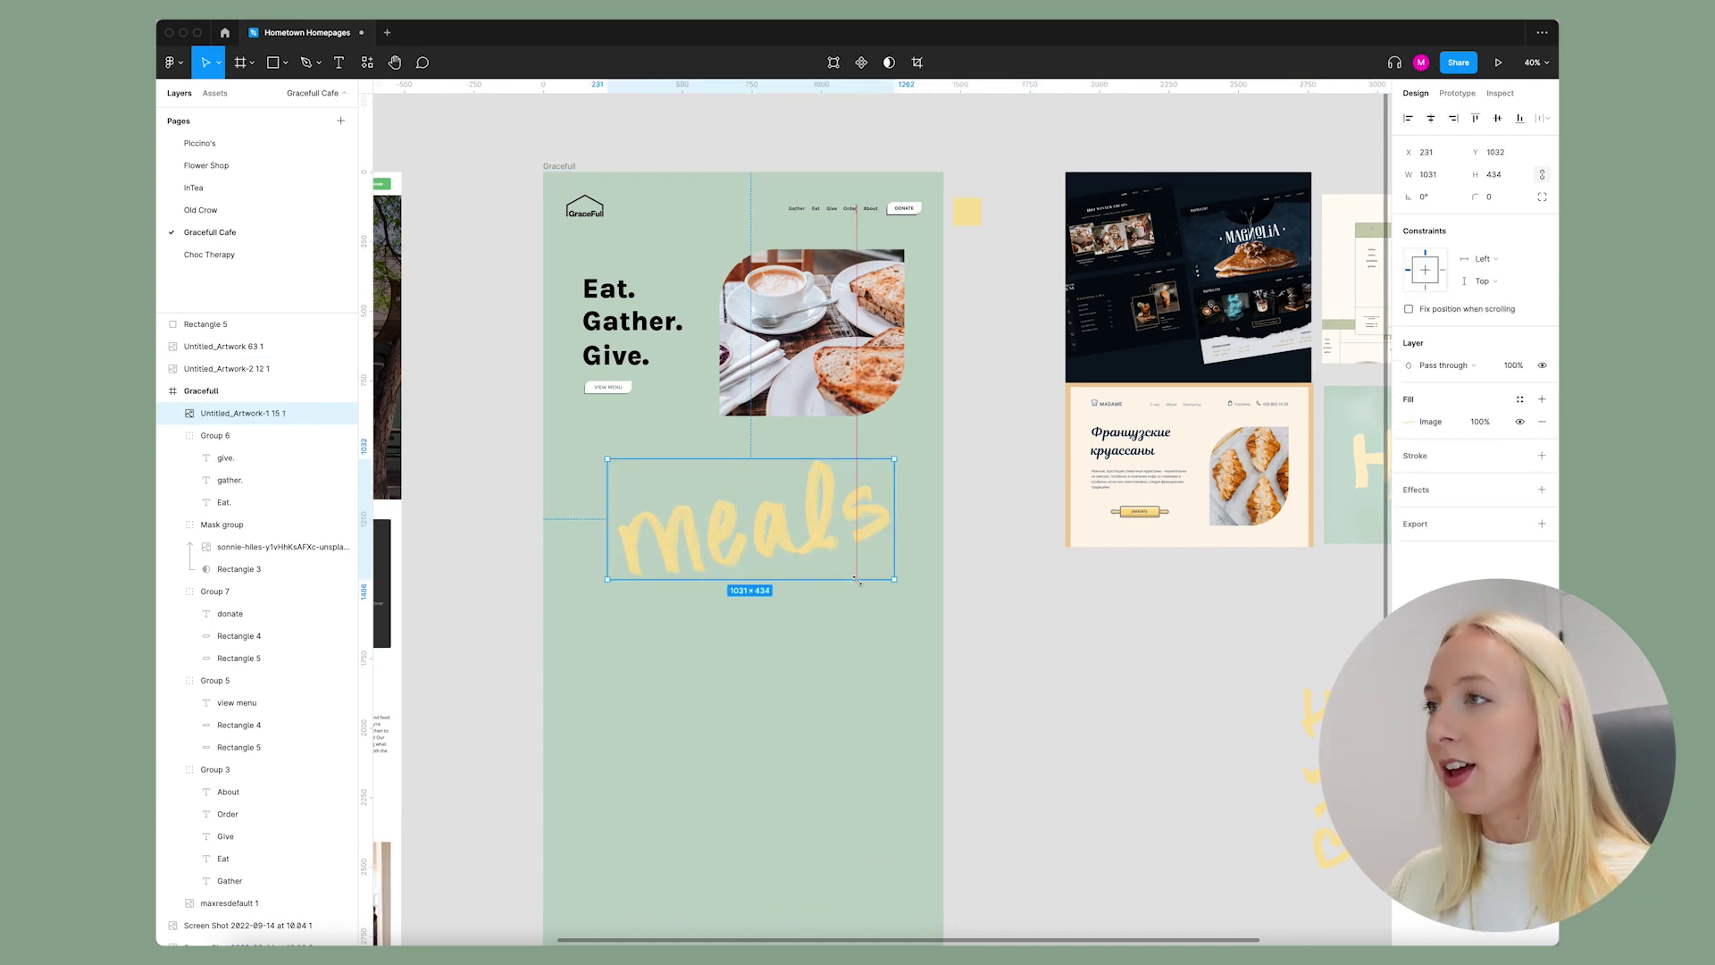
{"action": "scroll", "coordinate": [856, 581], "scroll_direction": "right", "scroll_amount": 2}
{"action": "left_click_drag", "start_coordinate": [856, 581], "coordinate": [830, 548]}
{"action": "left_click", "coordinate": [1006, 586]}
{"action": "left_click_drag", "start_coordinate": [1286, 732], "coordinate": [836, 600]}
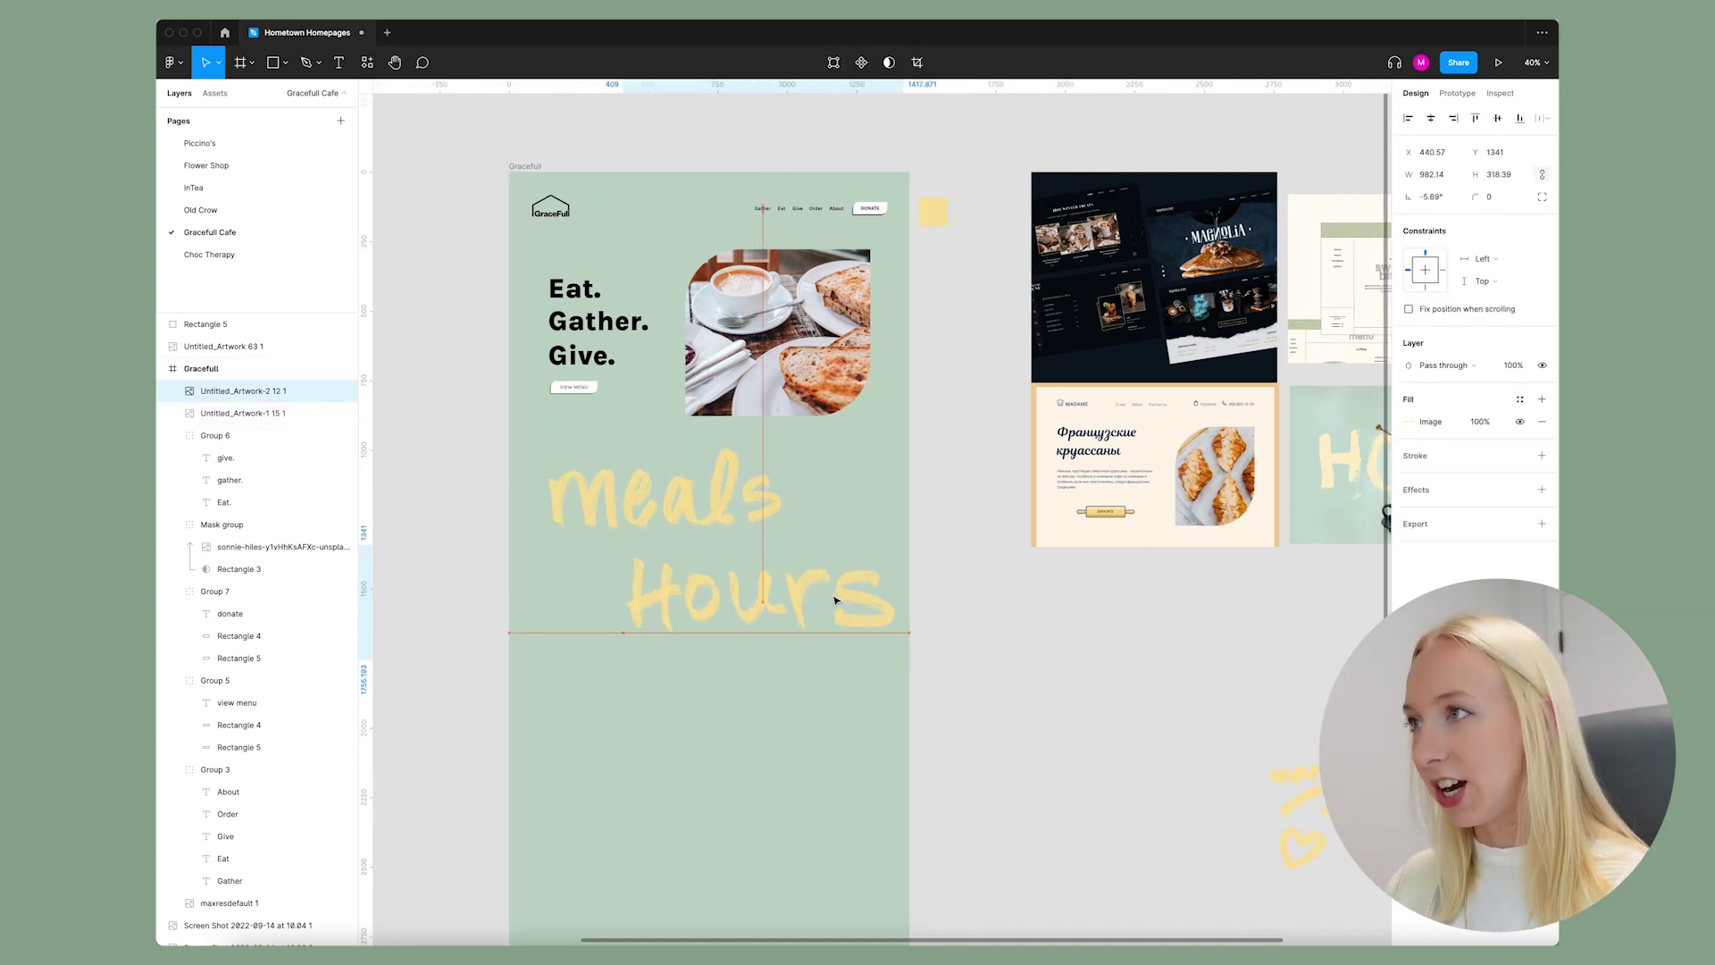
- Set the artwork fill opacity to 80% and shift meals to the frame's left edge
{"action": "scroll", "coordinate": [753, 518], "scroll_direction": "right", "scroll_amount": 2}
{"action": "left_click", "coordinate": [1480, 421]}
{"action": "type", "text": "80"}
{"action": "key", "text": "Return"}
{"action": "scroll", "coordinate": [953, 604], "scroll_direction": "down", "scroll_amount": 5}
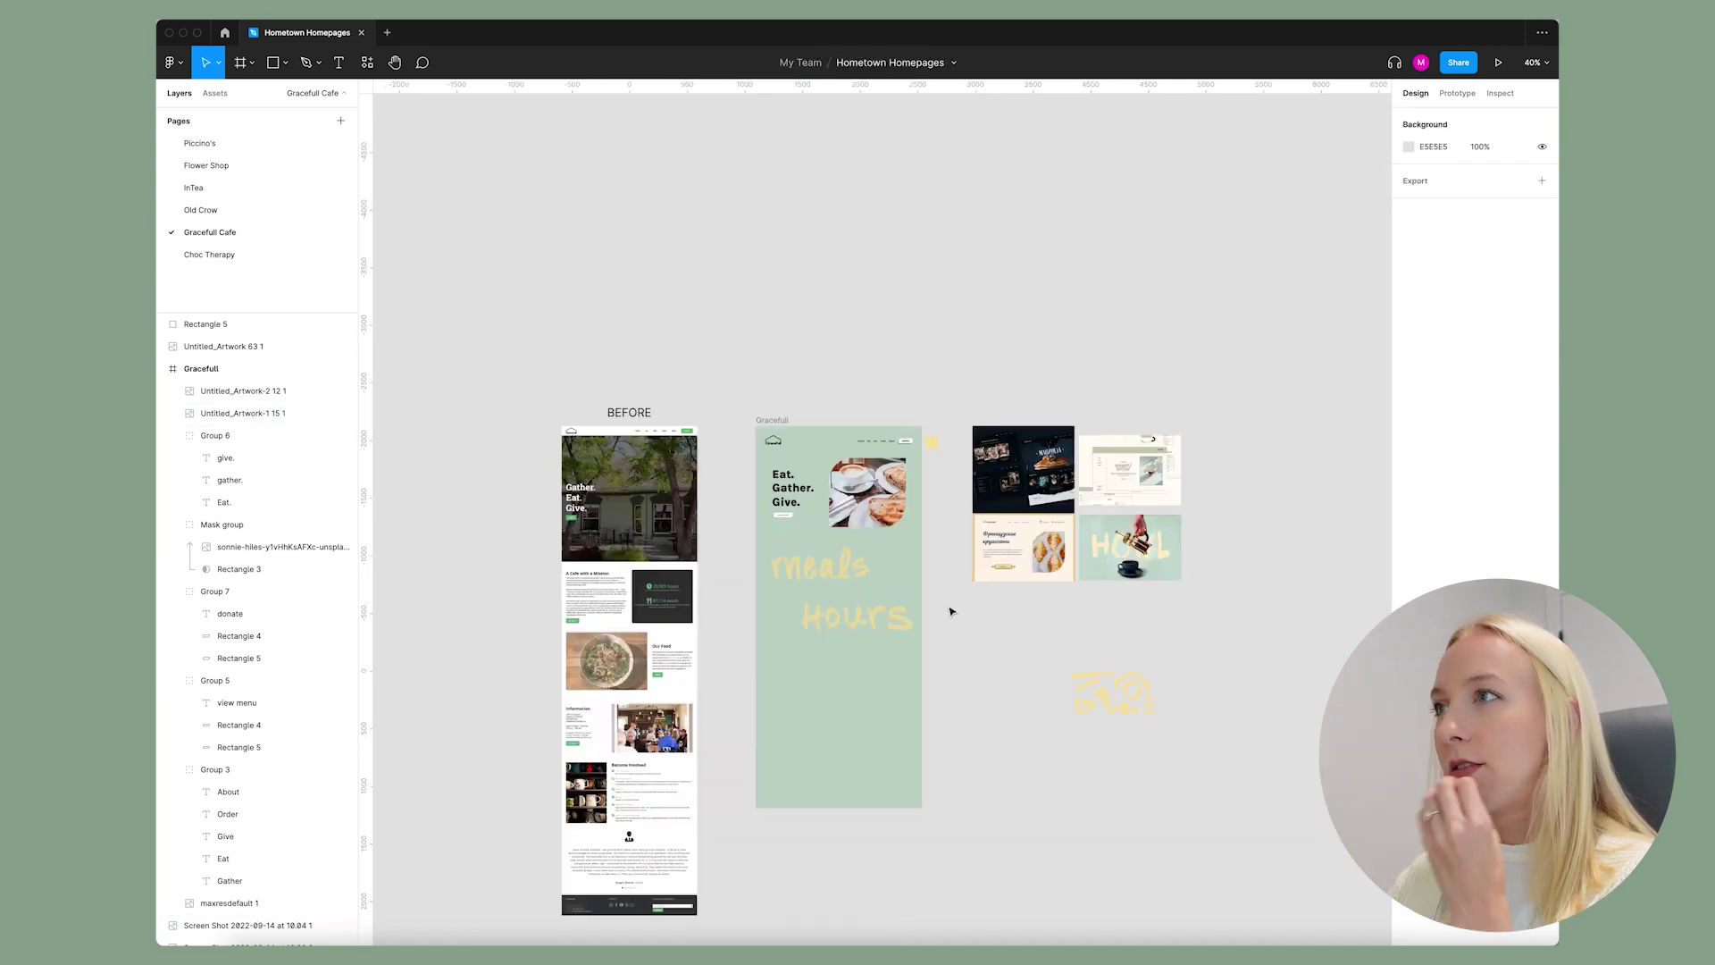
{"action": "scroll", "coordinate": [702, 538], "scroll_direction": "up", "scroll_amount": 5}
{"action": "left_click_drag", "start_coordinate": [751, 541], "coordinate": [701, 538]}
{"action": "scroll", "coordinate": [893, 617], "scroll_direction": "down", "scroll_amount": 4}
{"action": "left_click", "coordinate": [1118, 689]}
- Trace the heart doodle with the Pencil, mask it, and place a rotated copy beside the photo
{"action": "scroll", "coordinate": [1045, 681], "scroll_direction": "up", "scroll_amount": 3}
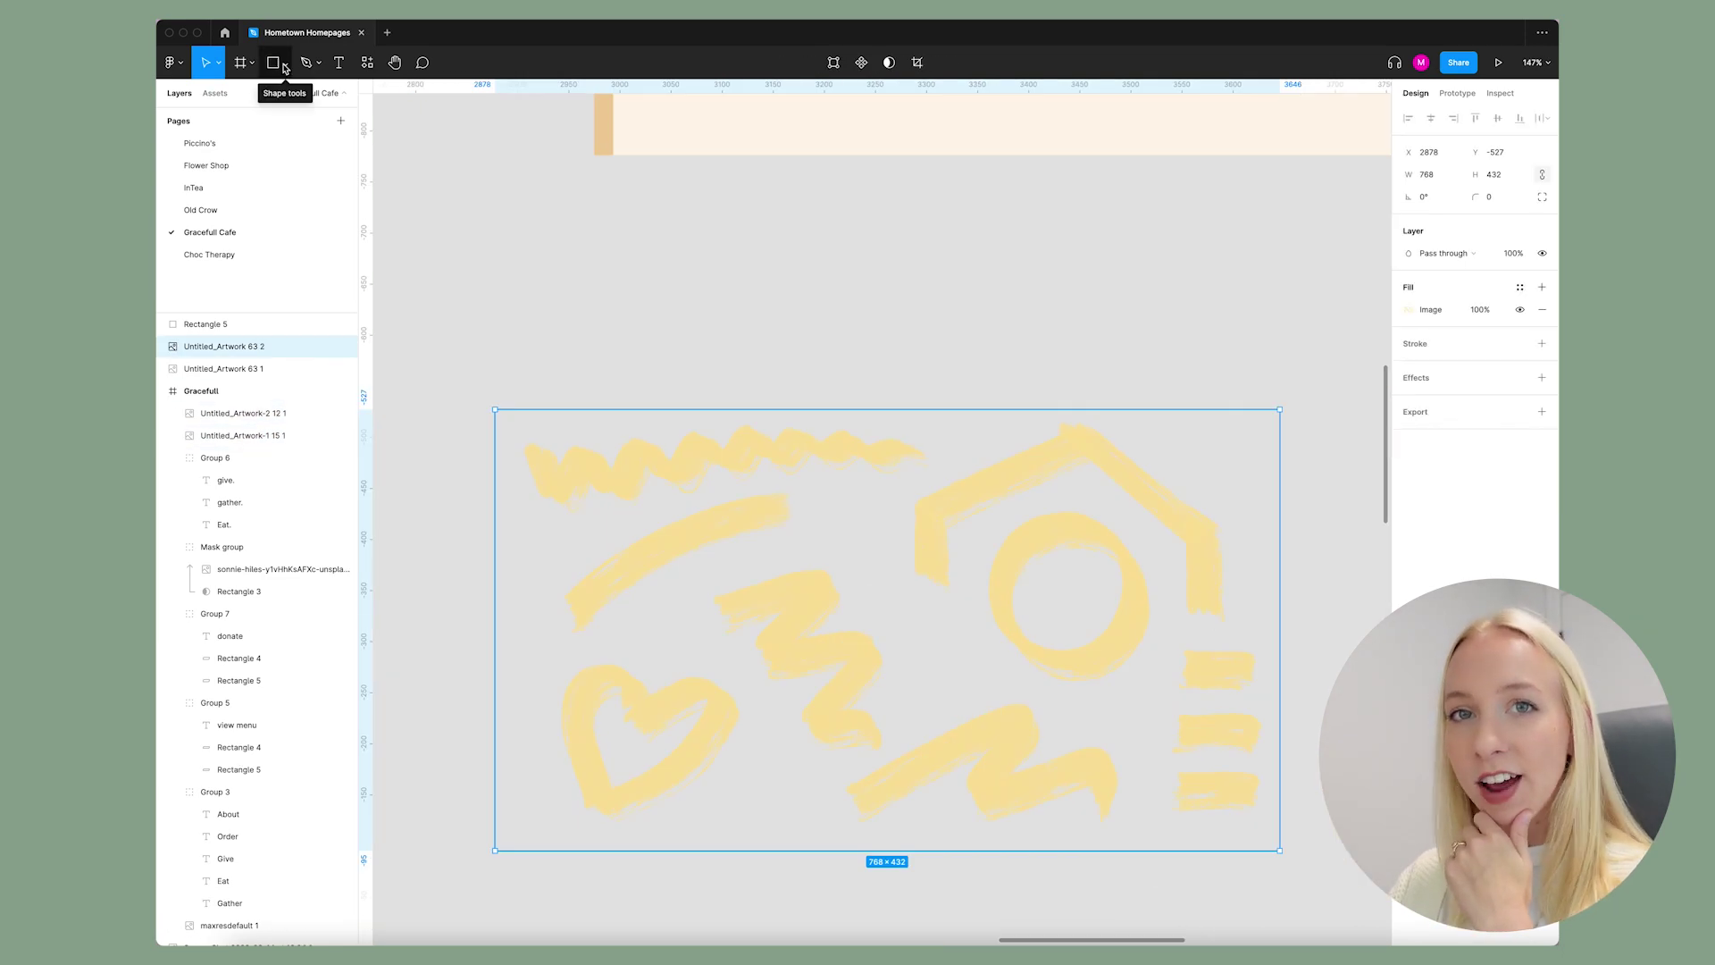
{"action": "key", "text": "shift+p"}
{"action": "mouse_move", "coordinate": [580, 630]}
{"action": "left_mouse_down"}
{"action": "mouse_move", "coordinate": [736, 690]}
{"action": "mouse_move", "coordinate": [590, 636]}
{"action": "left_mouse_up"}
{"action": "scroll", "coordinate": [838, 601], "scroll_direction": "down", "scroll_amount": 3}
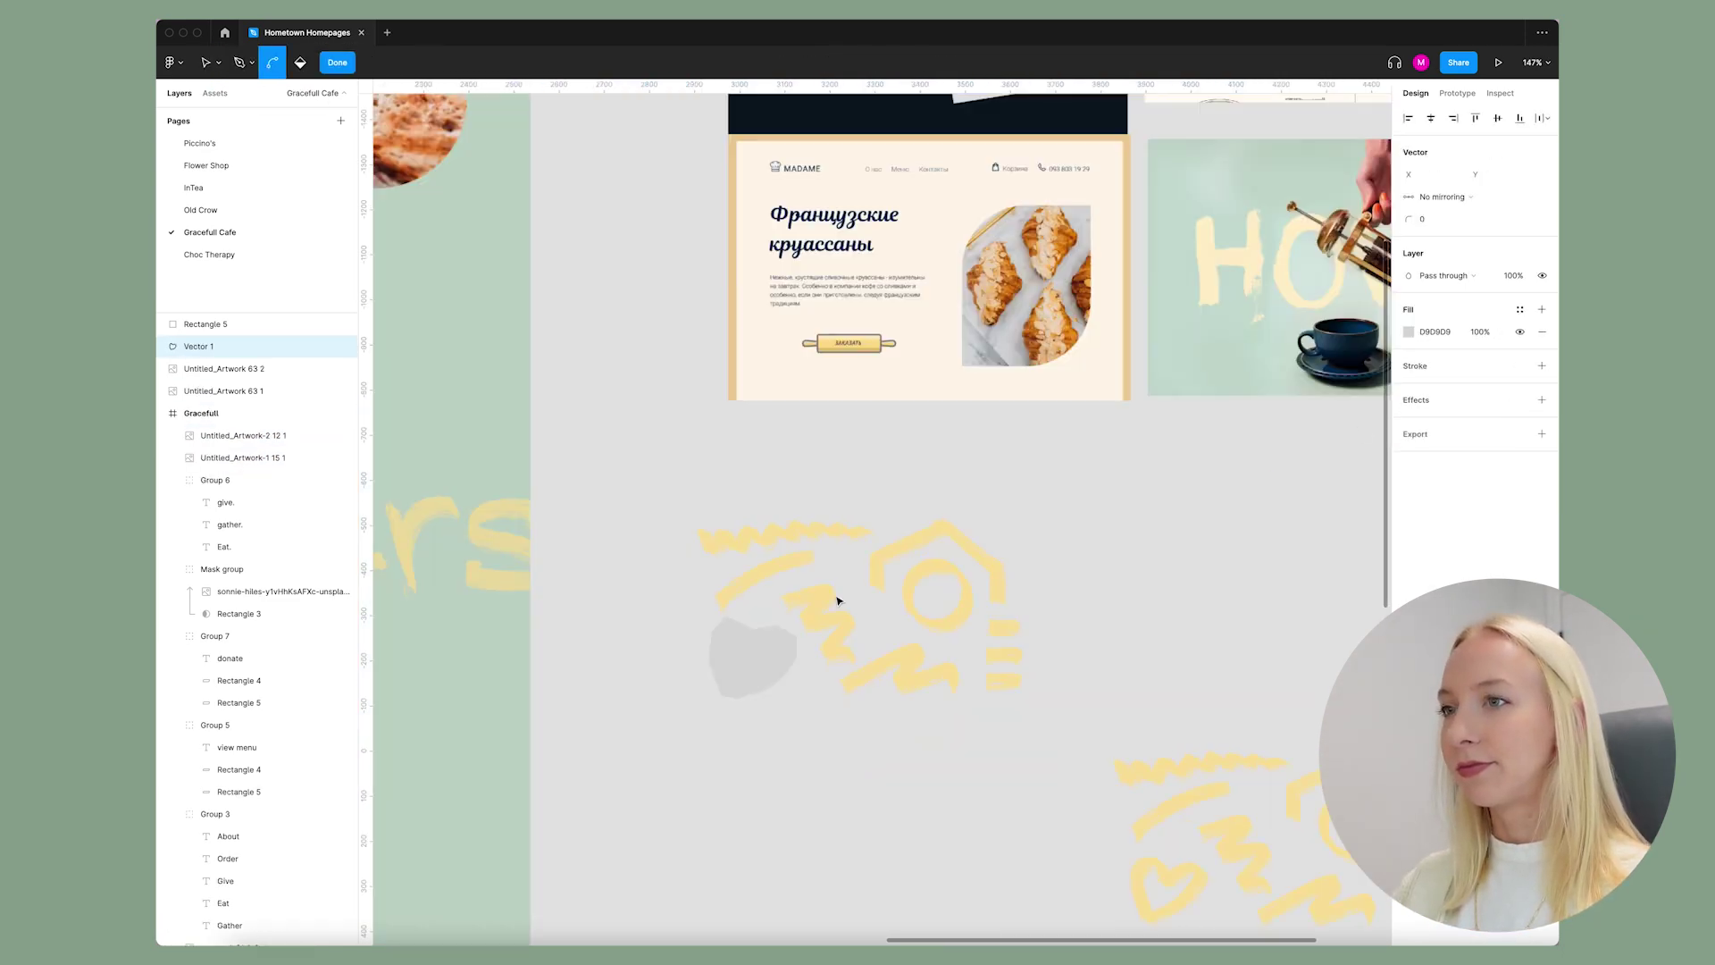
{"action": "key", "text": "Escape"}
{"action": "key", "text": "ctrl+alt+m"}
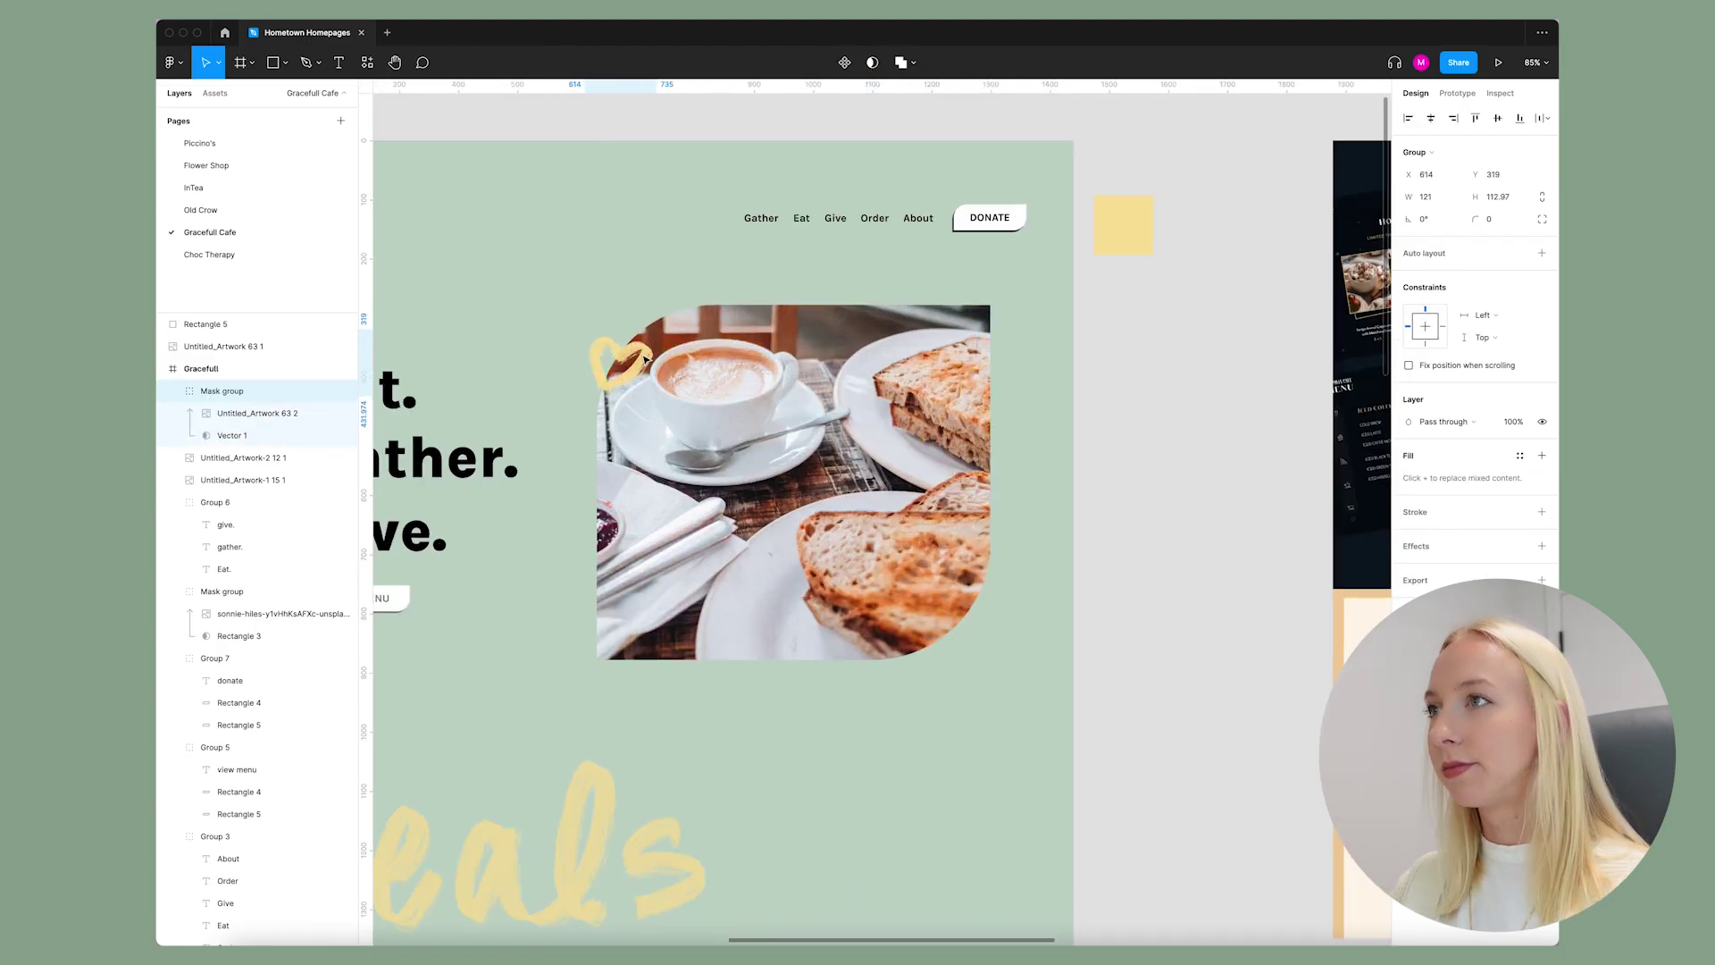
{"action": "left_click_drag", "start_coordinate": [645, 360], "coordinate": [595, 476]}
- Select the 87,144 and 23,929 stat text layers
{"action": "scroll", "coordinate": [583, 456], "scroll_direction": "up", "scroll_amount": 5}
{"action": "right_click", "coordinate": [286, 301]}
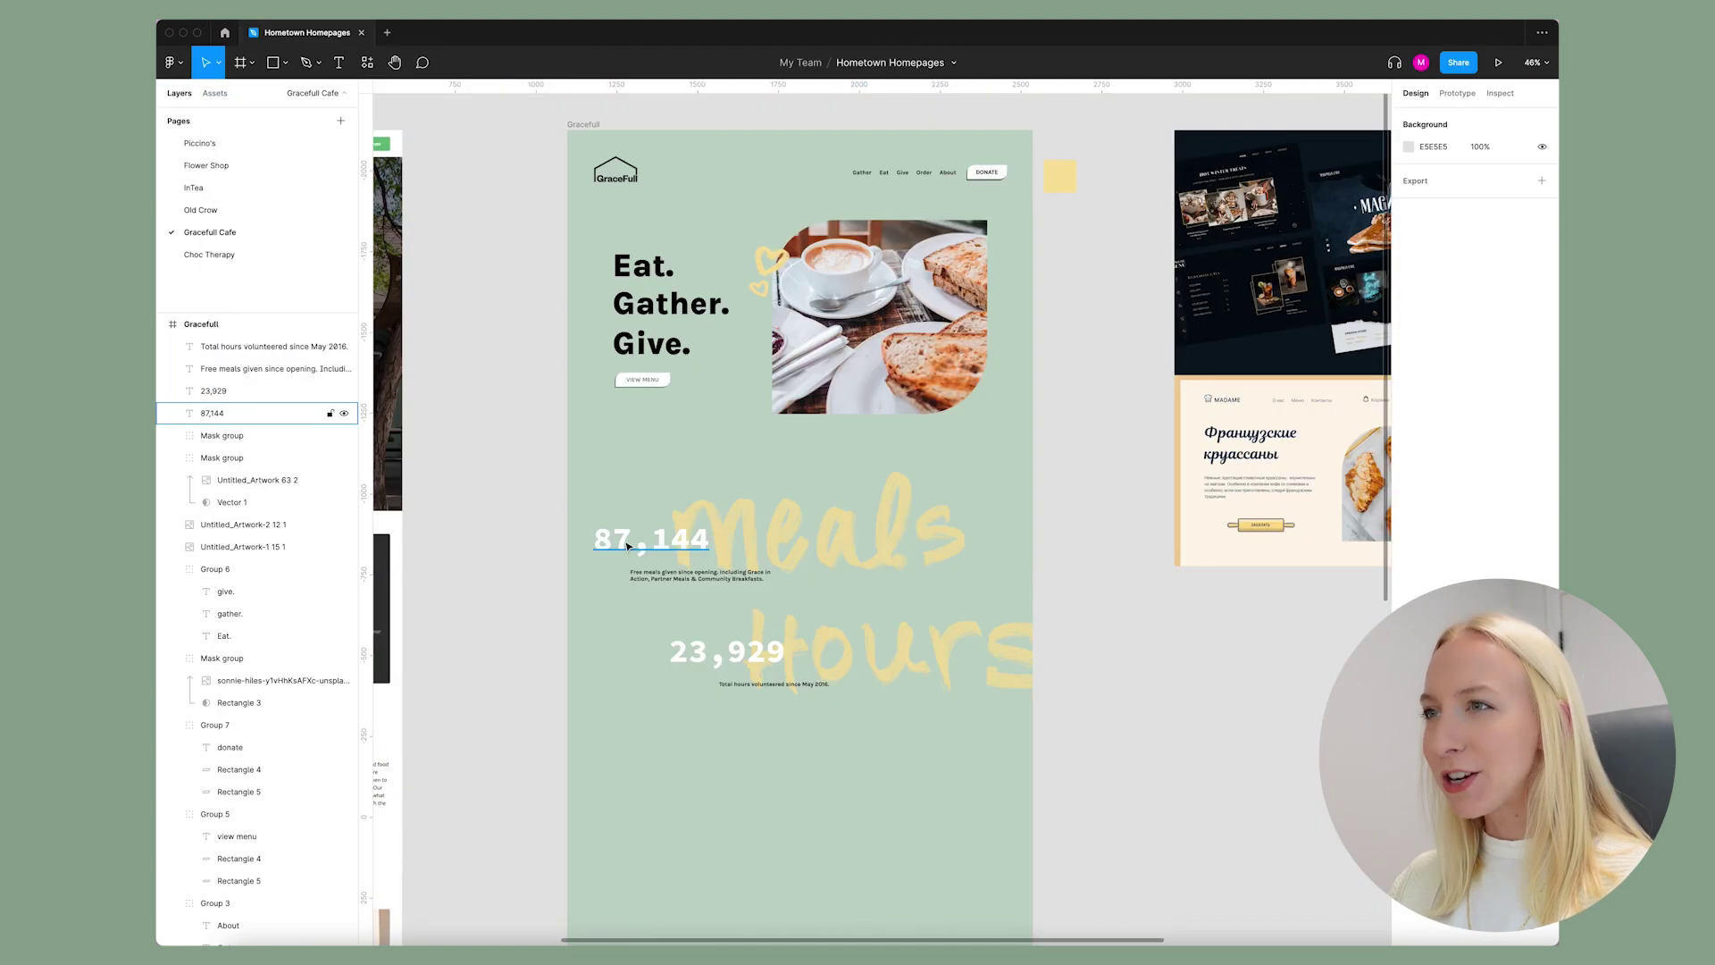
{"action": "left_click", "coordinate": [213, 412]}
{"action": "left_click", "coordinate": [212, 390], "text": "shift"}
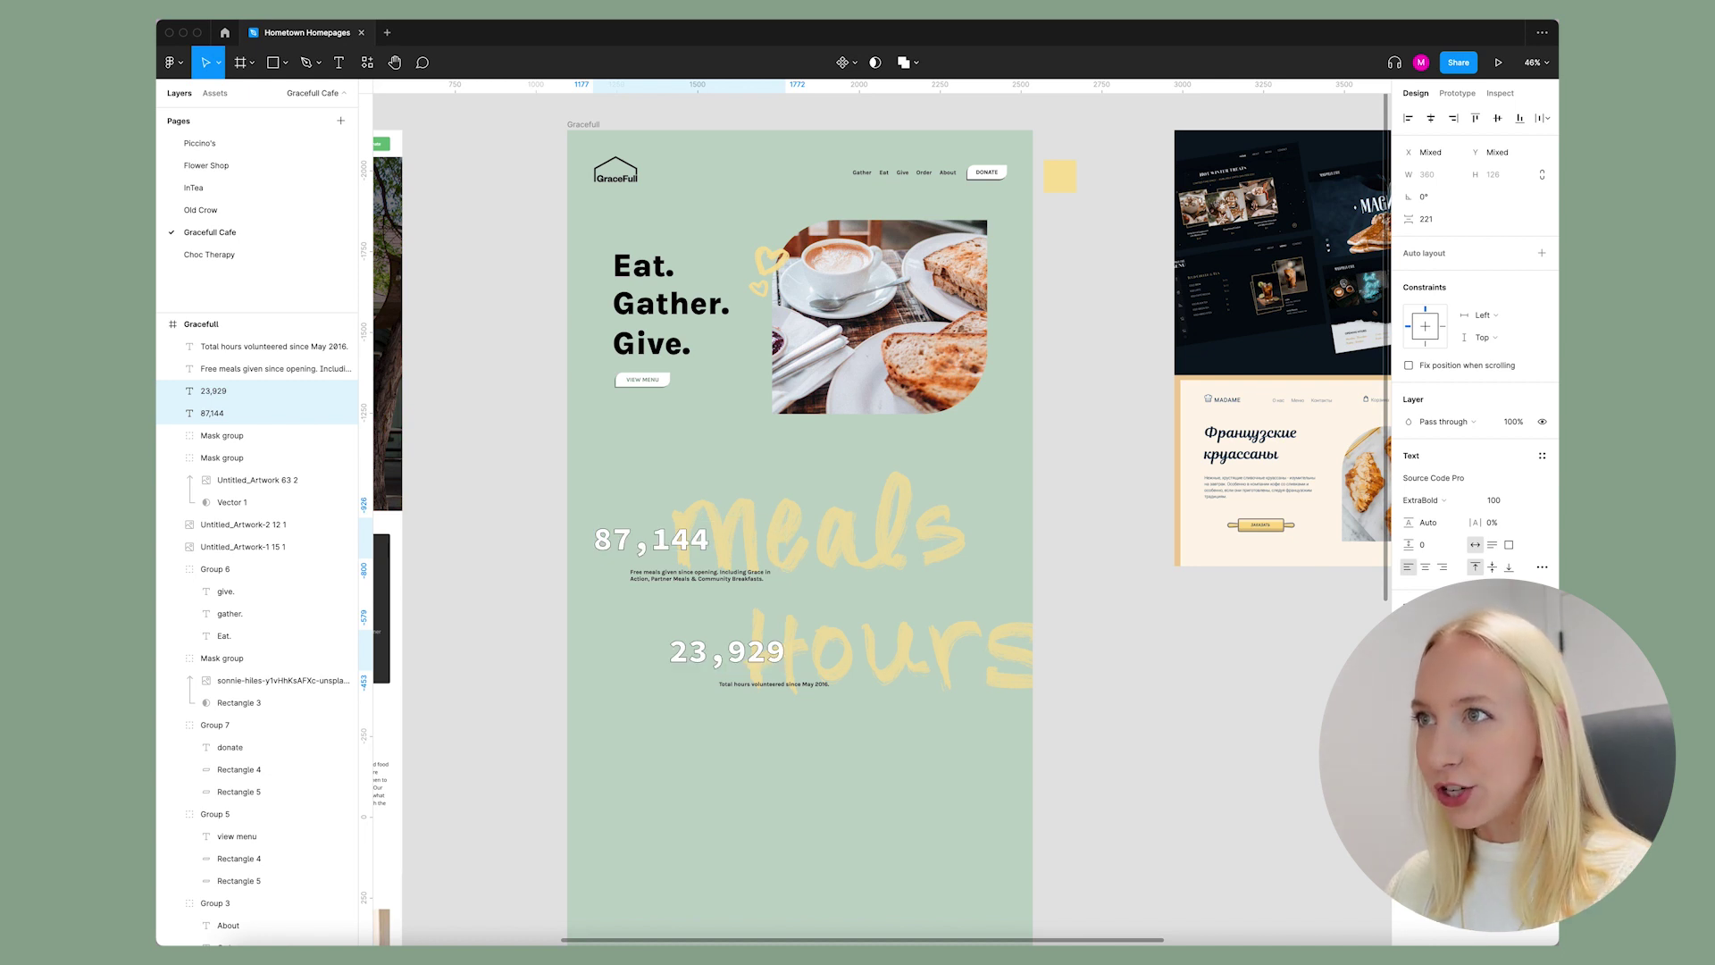
- Give the Eat. Gather. Give. heading group a black outline with white fill
{"action": "left_click", "coordinate": [1167, 658]}
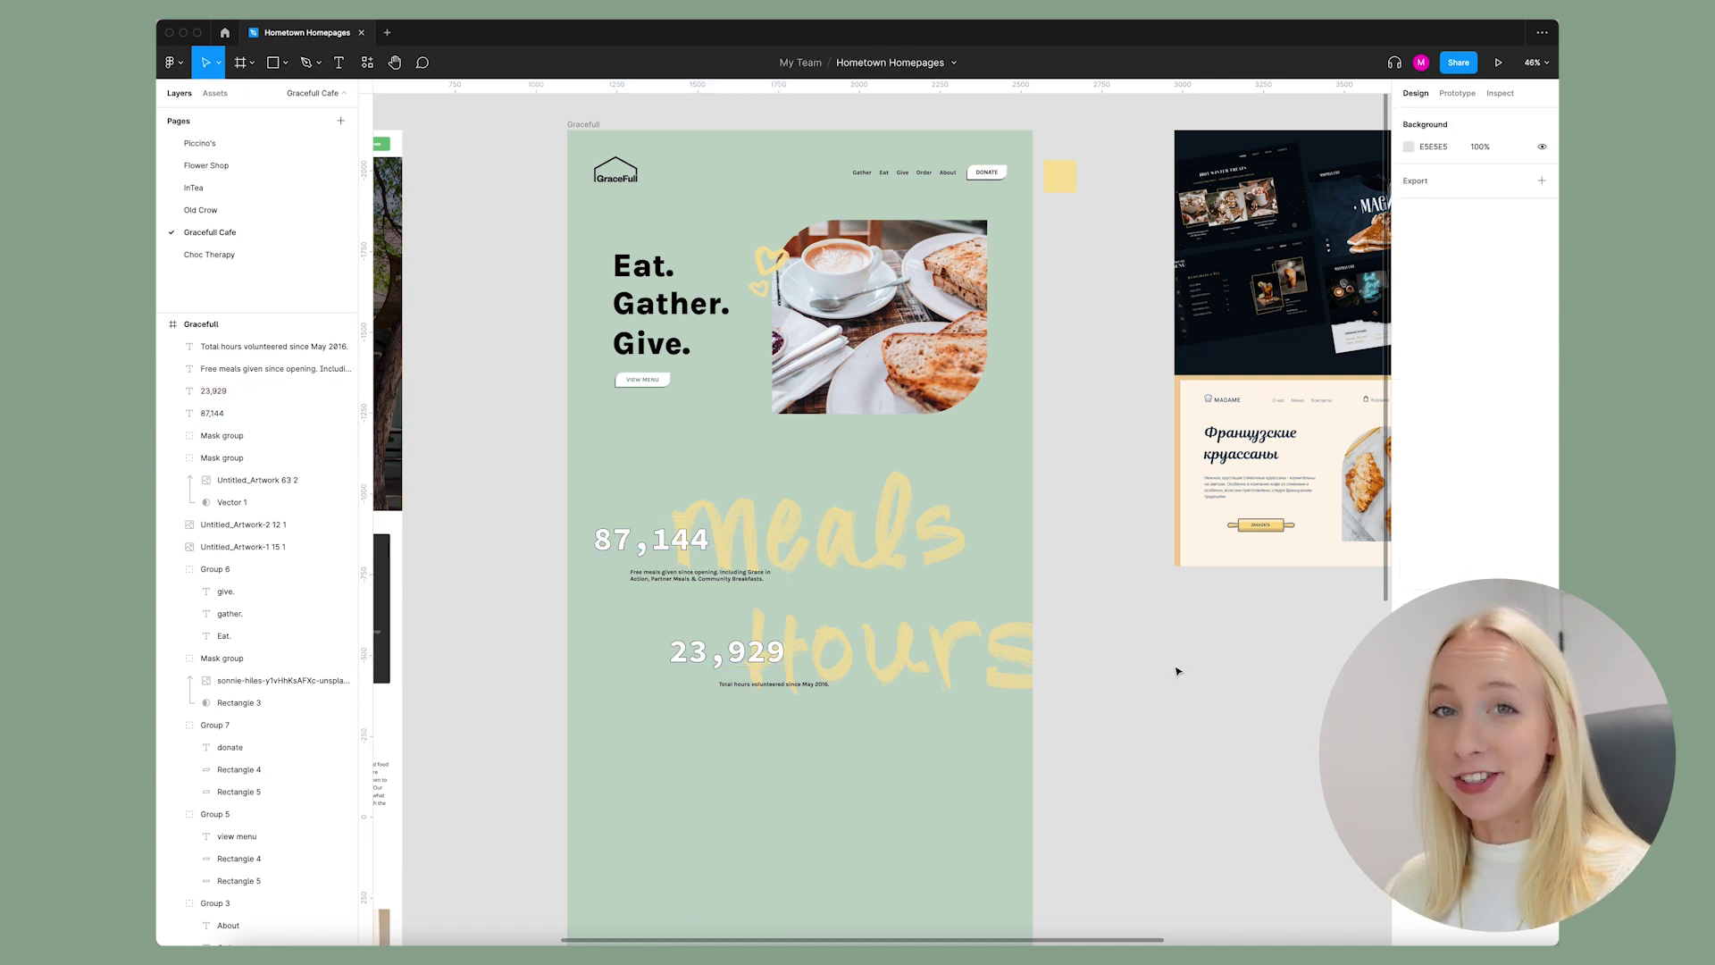
{"action": "scroll", "coordinate": [1177, 671], "scroll_direction": "up", "scroll_amount": 1}
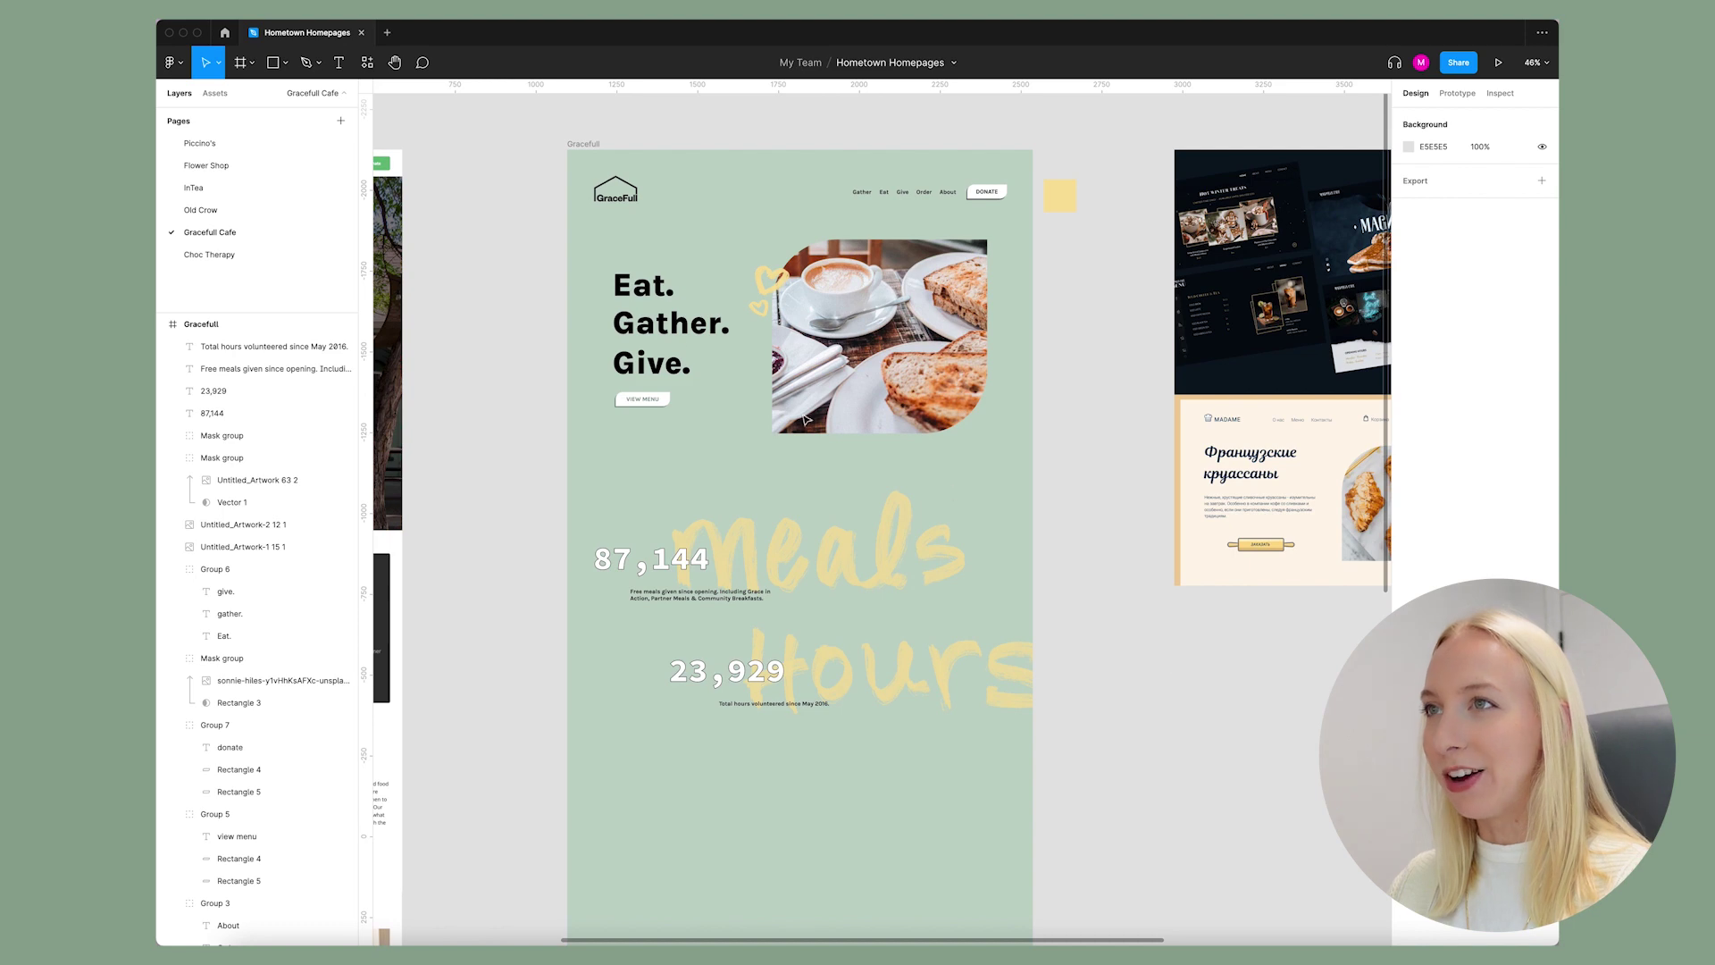
{"action": "left_click", "coordinate": [672, 320]}
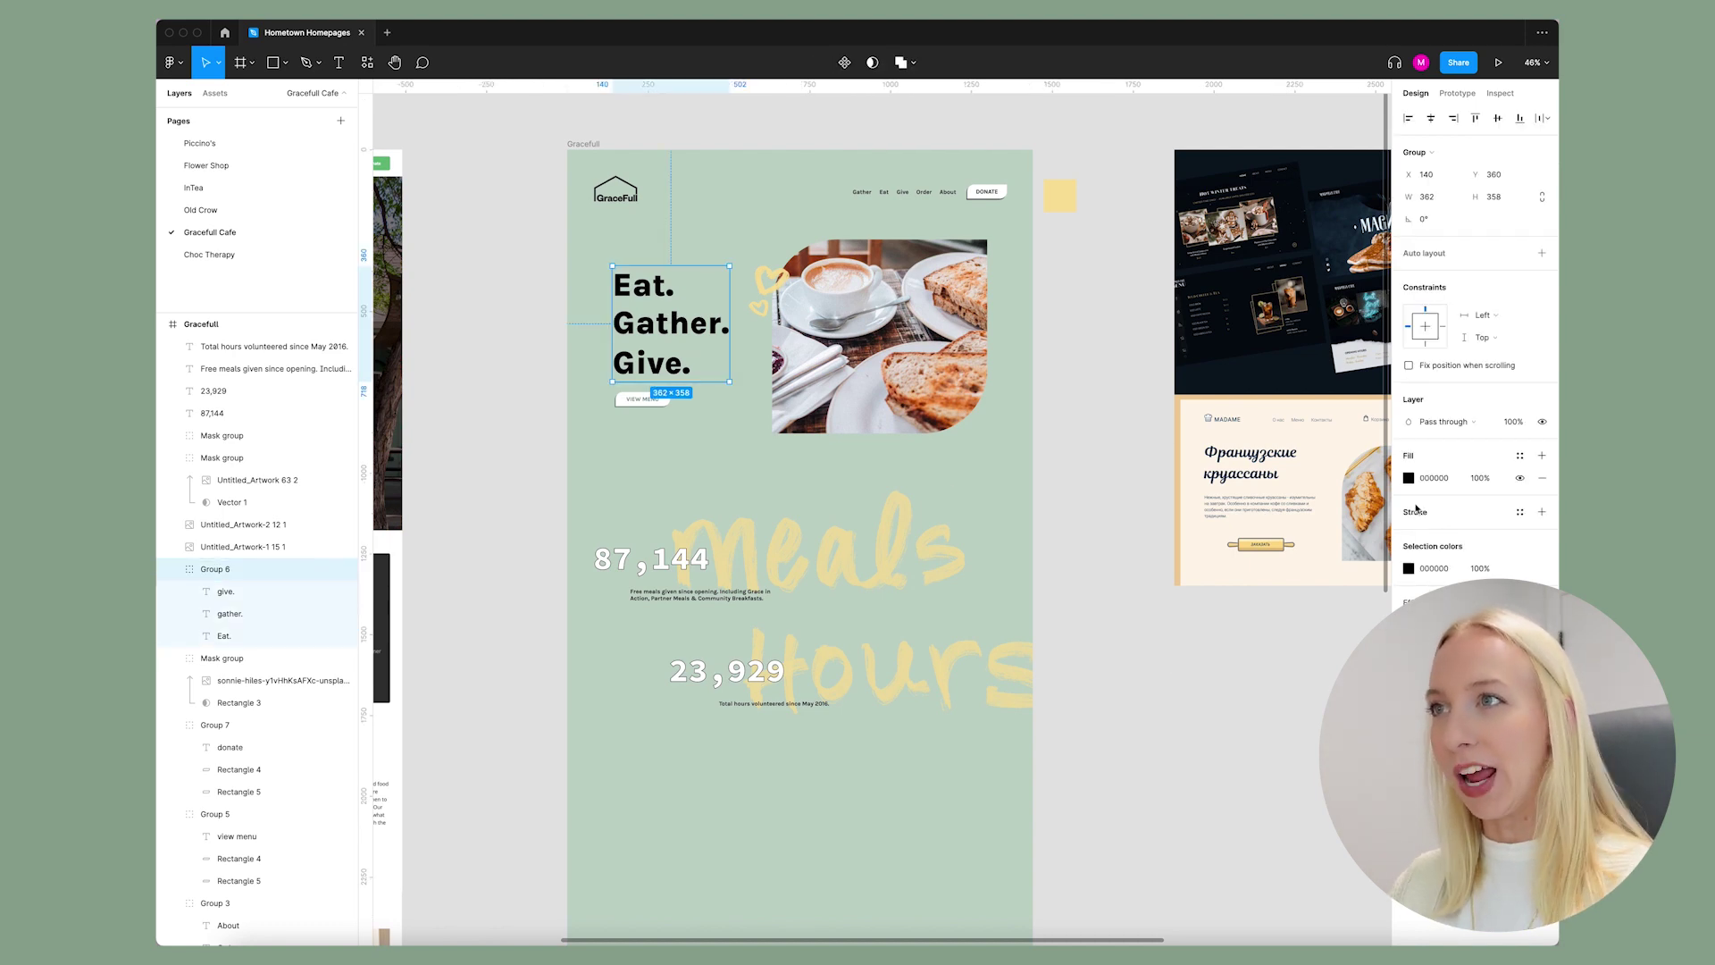
{"action": "left_click", "coordinate": [1415, 513]}
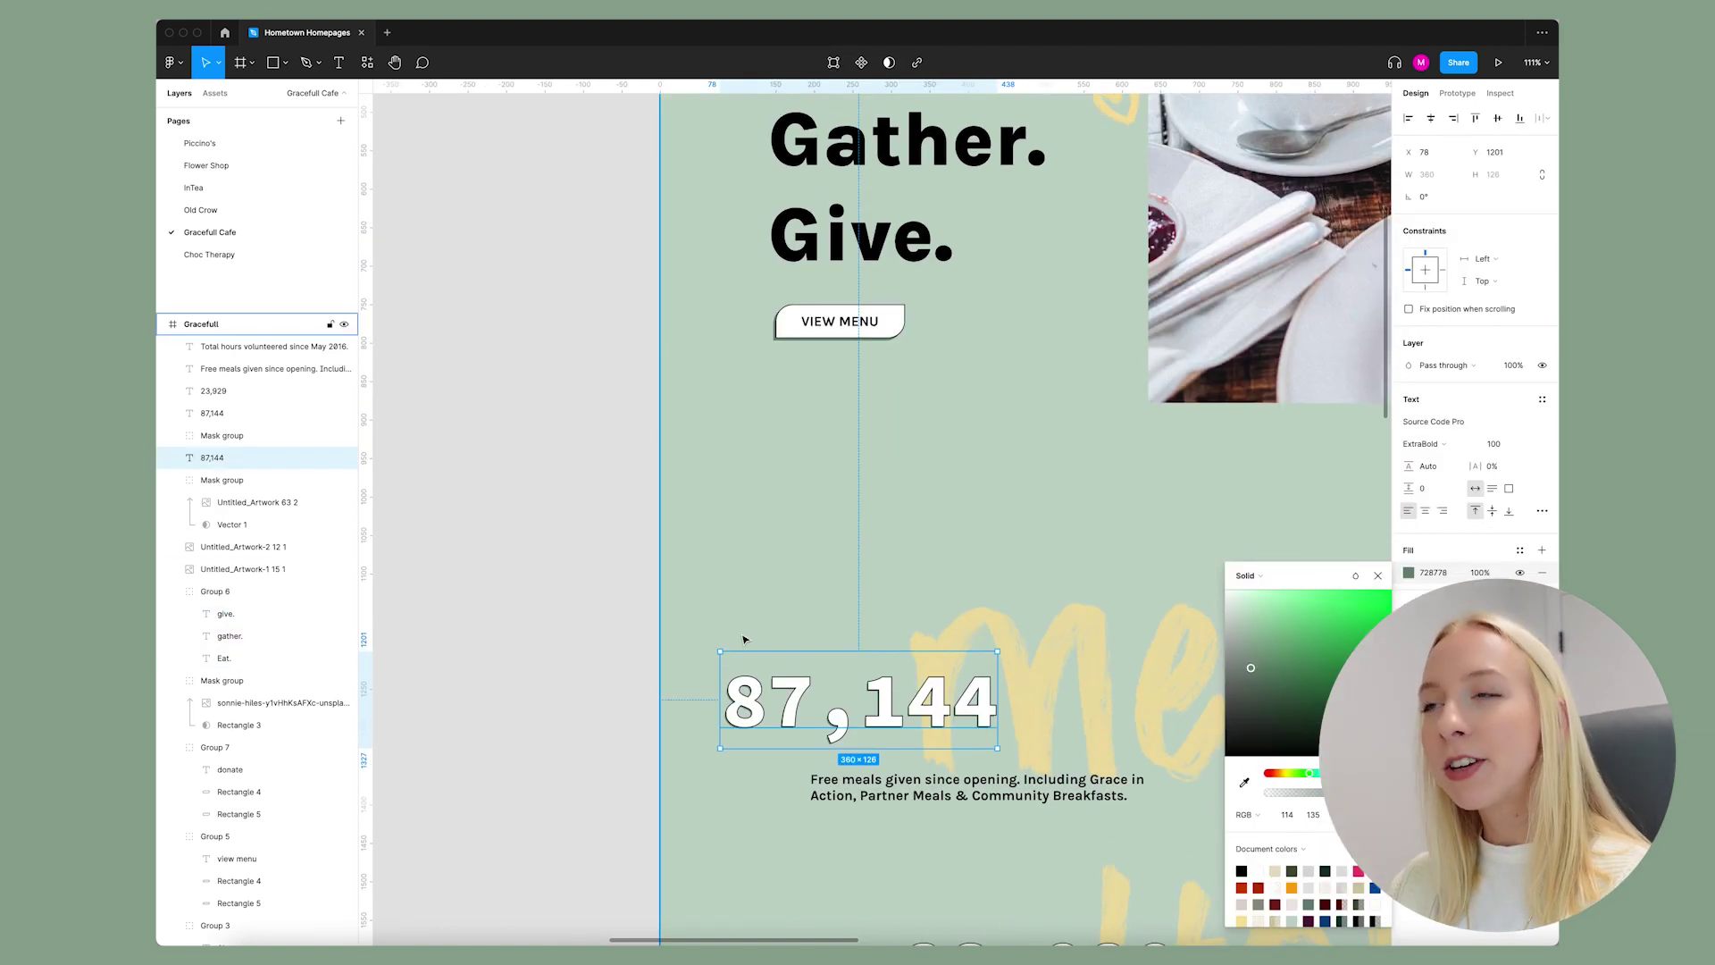
{"action": "scroll", "coordinate": [708, 720], "scroll_direction": "up", "scroll_amount": 5}
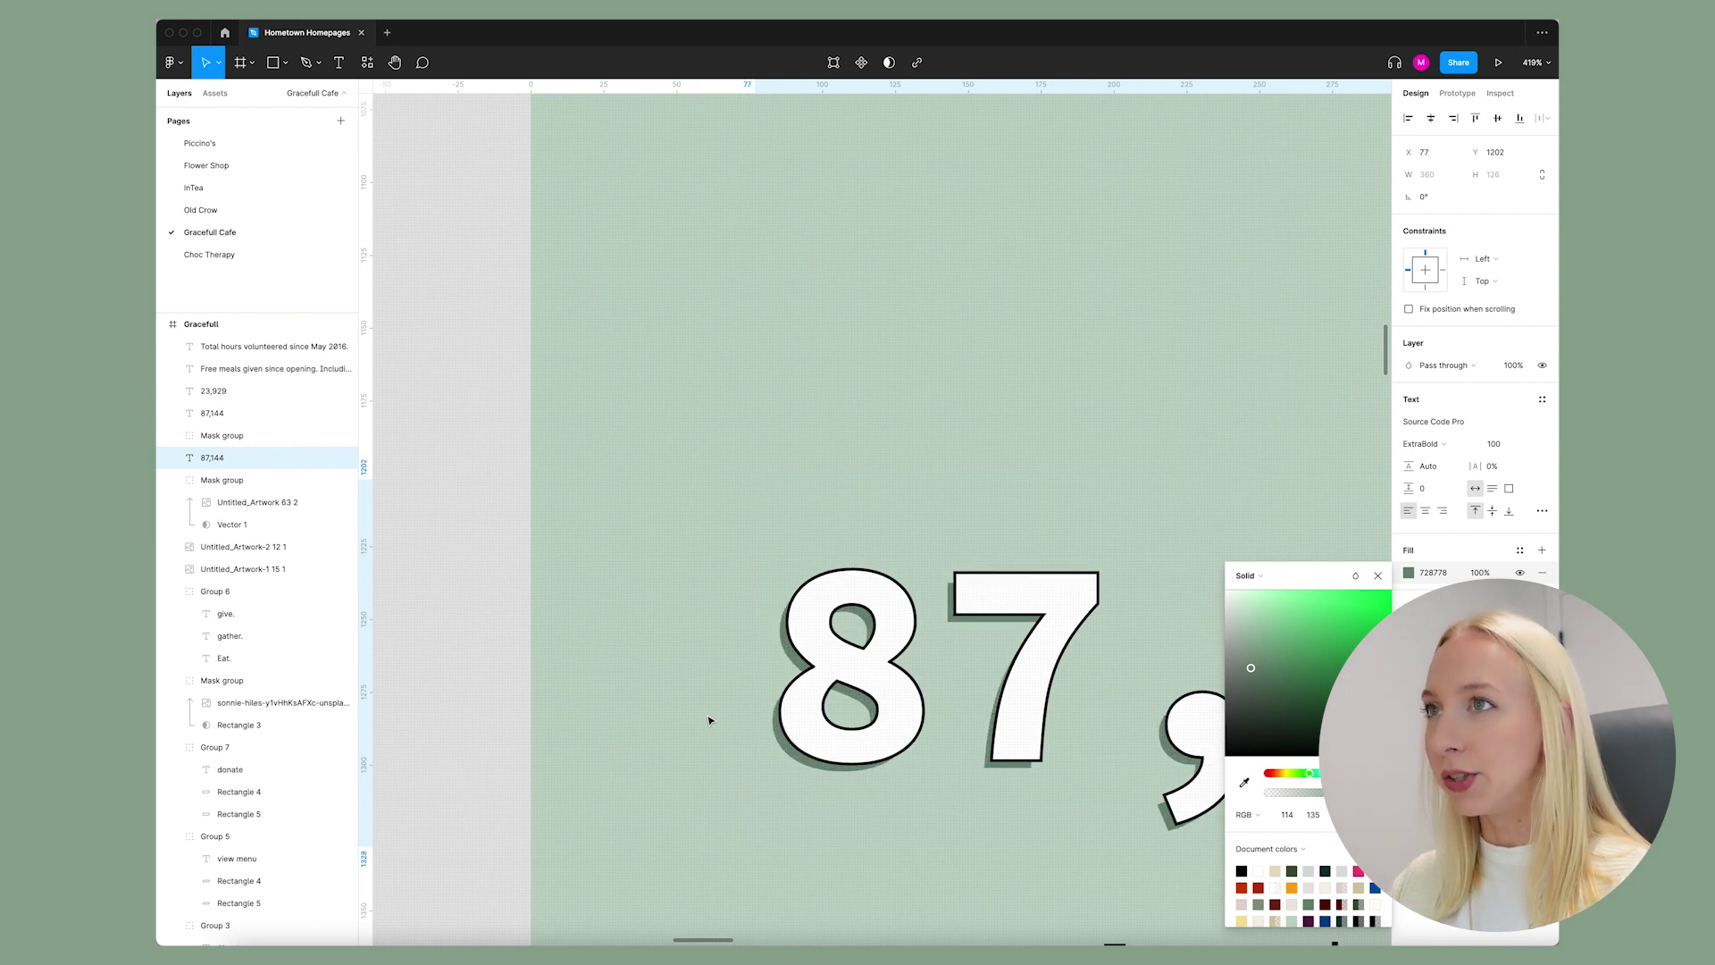
{"action": "scroll", "coordinate": [663, 690], "scroll_direction": "down", "scroll_amount": 3}
{"action": "left_click", "coordinate": [533, 699]}
{"action": "scroll", "coordinate": [533, 698], "scroll_direction": "down", "scroll_amount": 10}
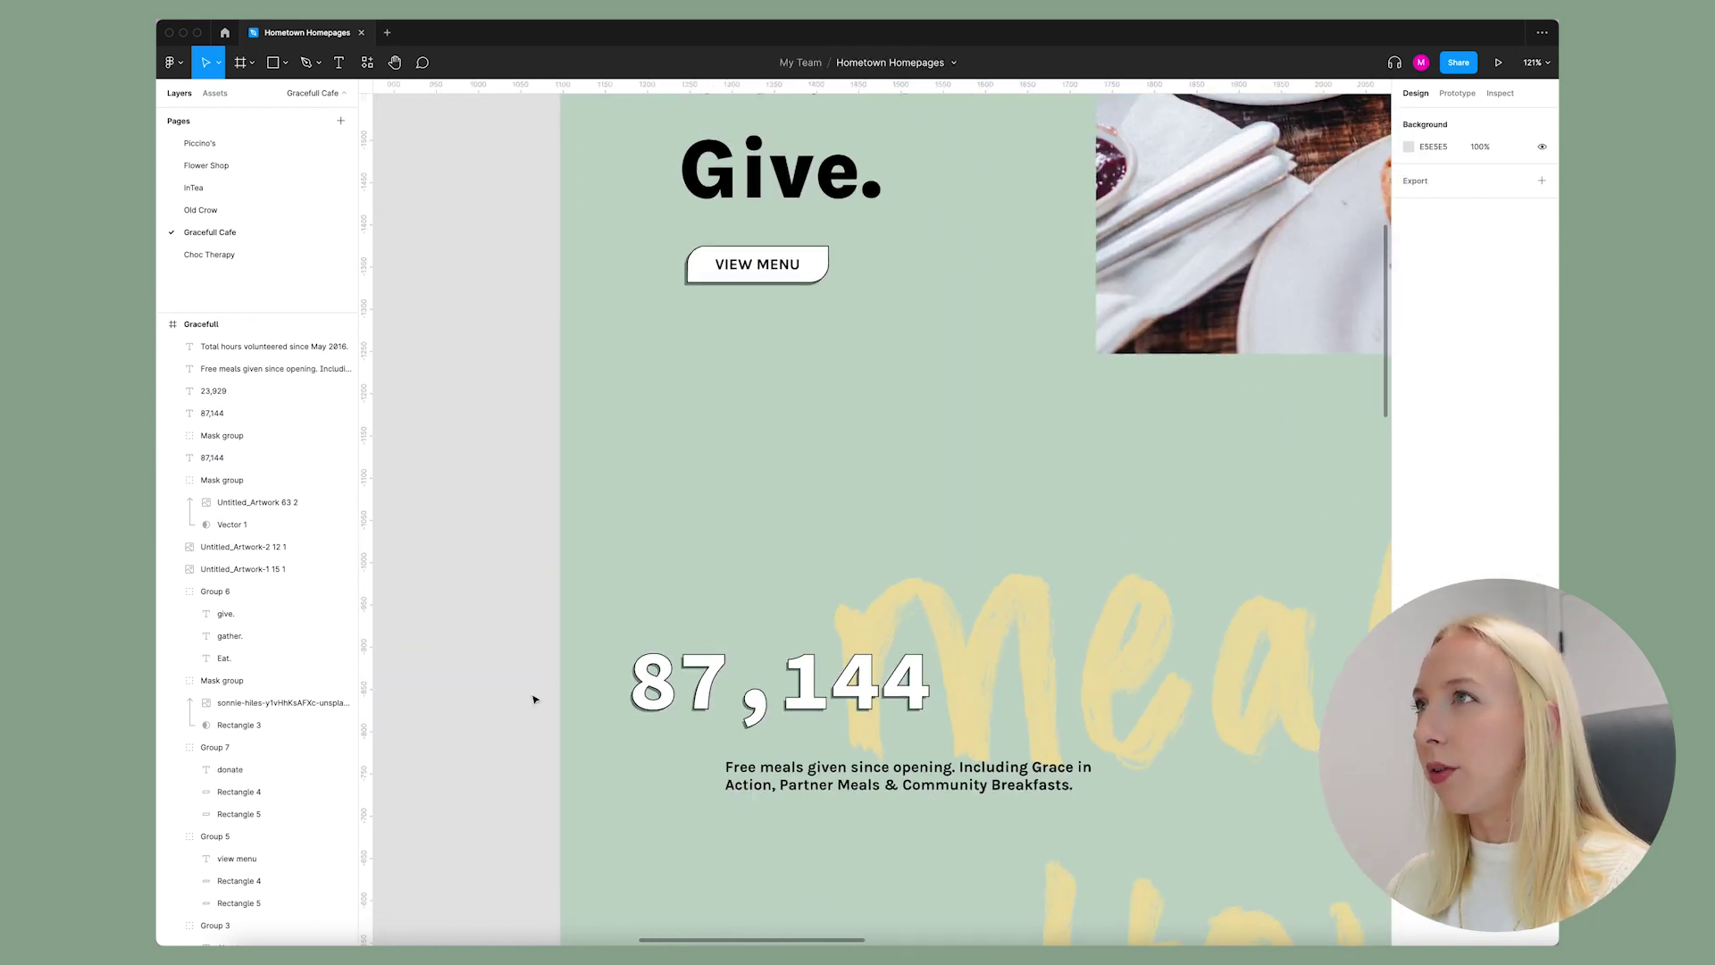
{"action": "scroll", "coordinate": [533, 698], "scroll_direction": "down", "scroll_amount": 3}
{"action": "scroll", "coordinate": [536, 696], "scroll_direction": "down", "scroll_amount": 2}
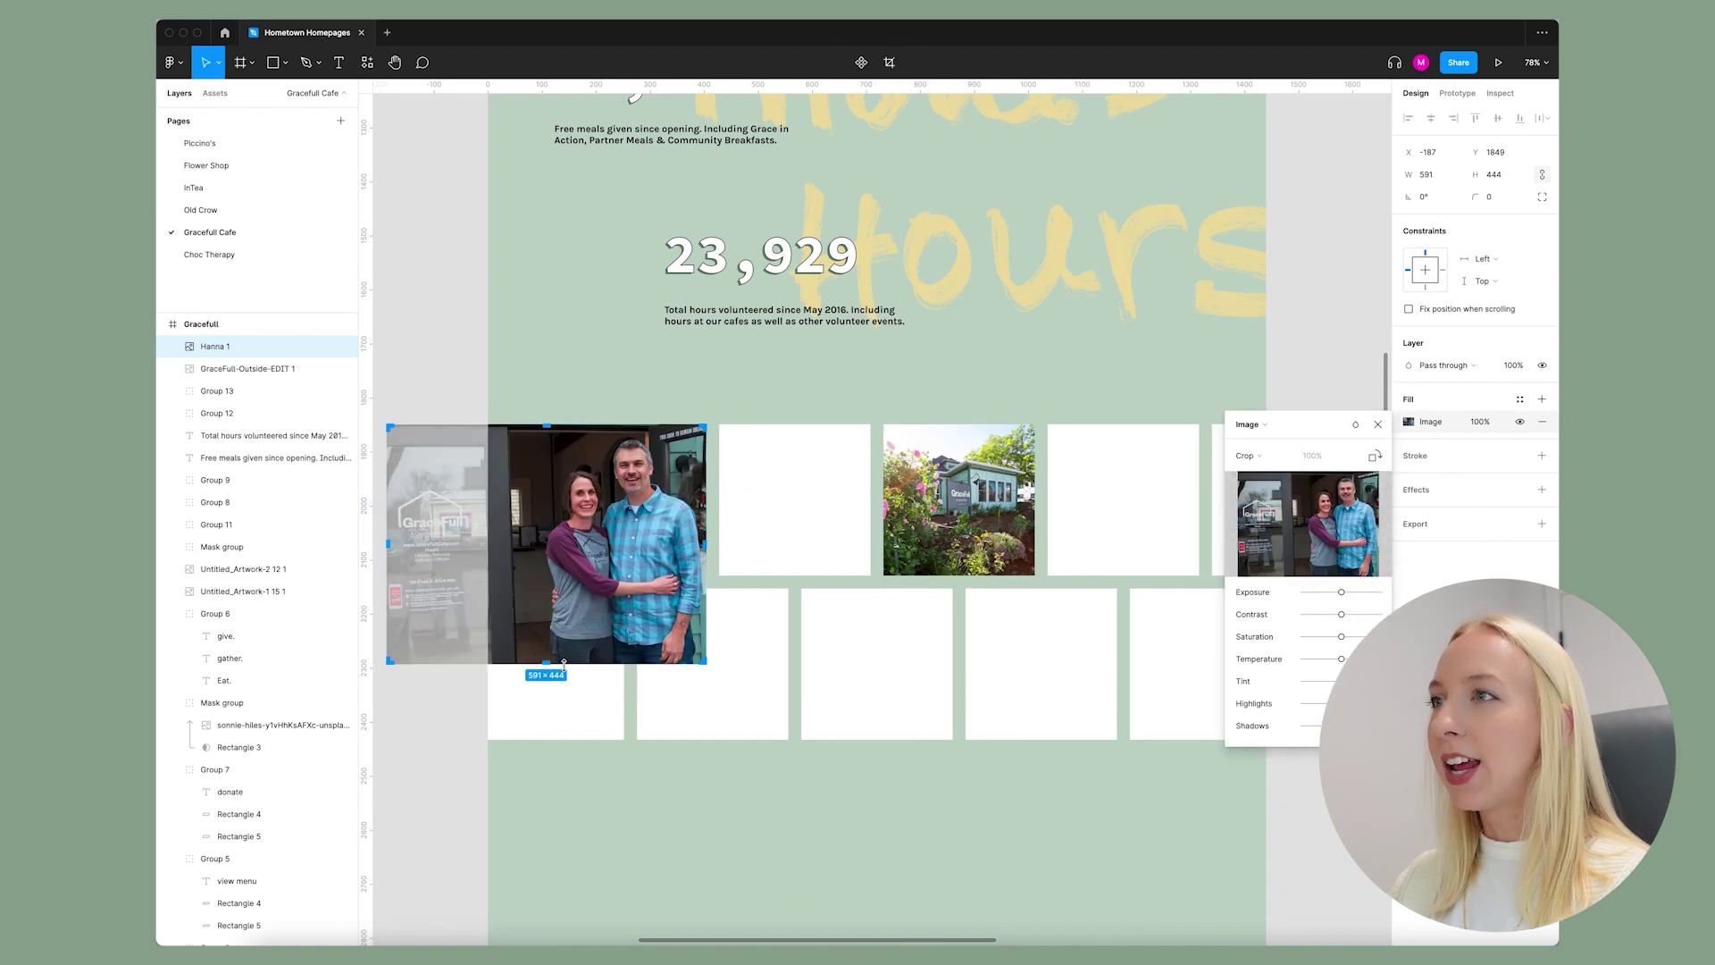
- Resize the cafe photo to fit its grid cell
{"action": "scroll", "coordinate": [563, 664], "scroll_direction": "left", "scroll_amount": 3}
{"action": "scroll", "coordinate": [594, 624], "scroll_direction": "up", "scroll_amount": 2}
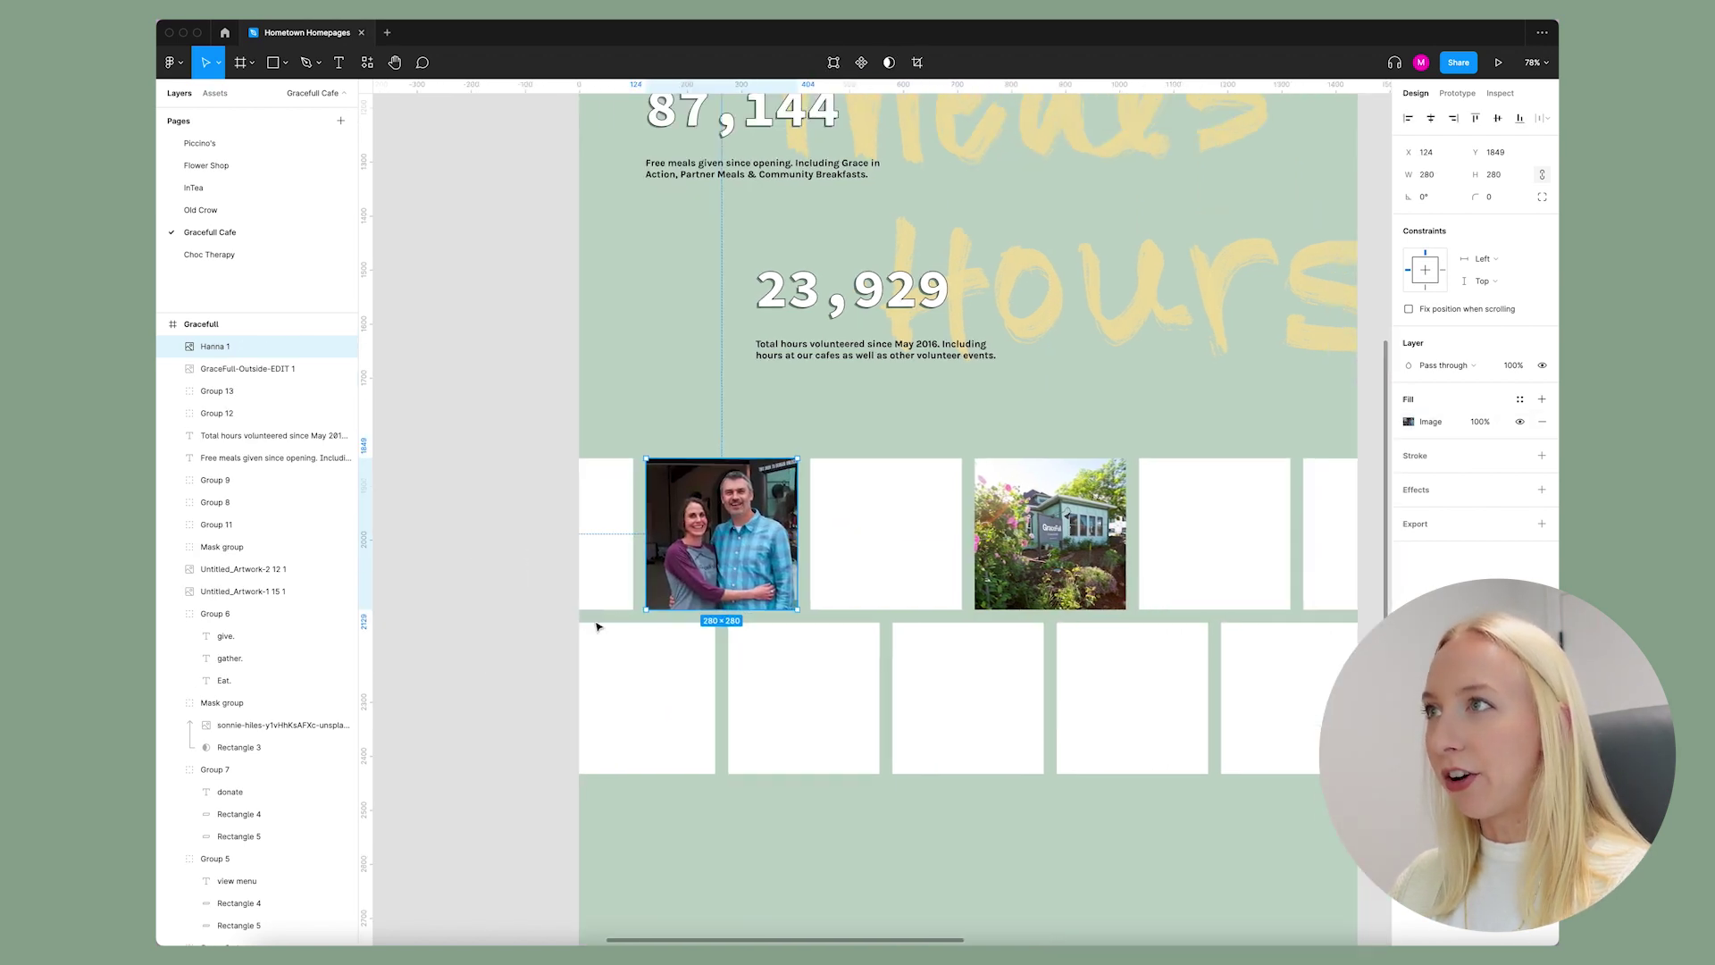
{"action": "scroll", "coordinate": [593, 624], "scroll_direction": "down", "scroll_amount": 3}
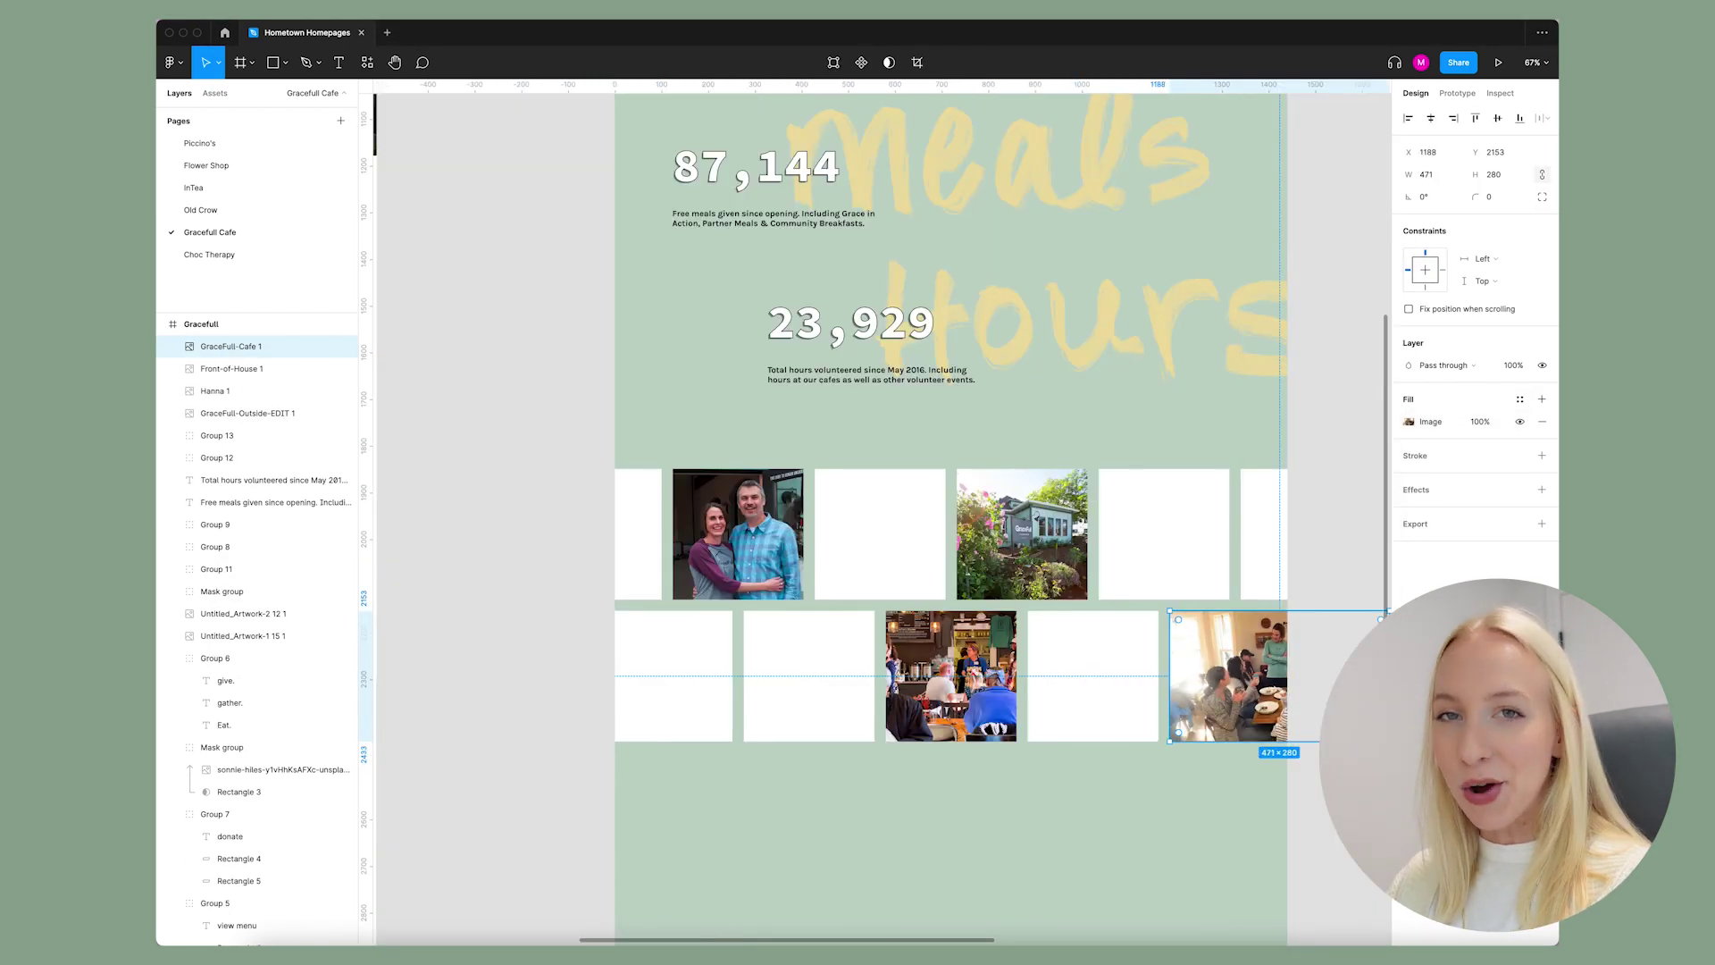
{"action": "left_click_drag", "start_coordinate": [1302, 676], "coordinate": [1242, 678]}
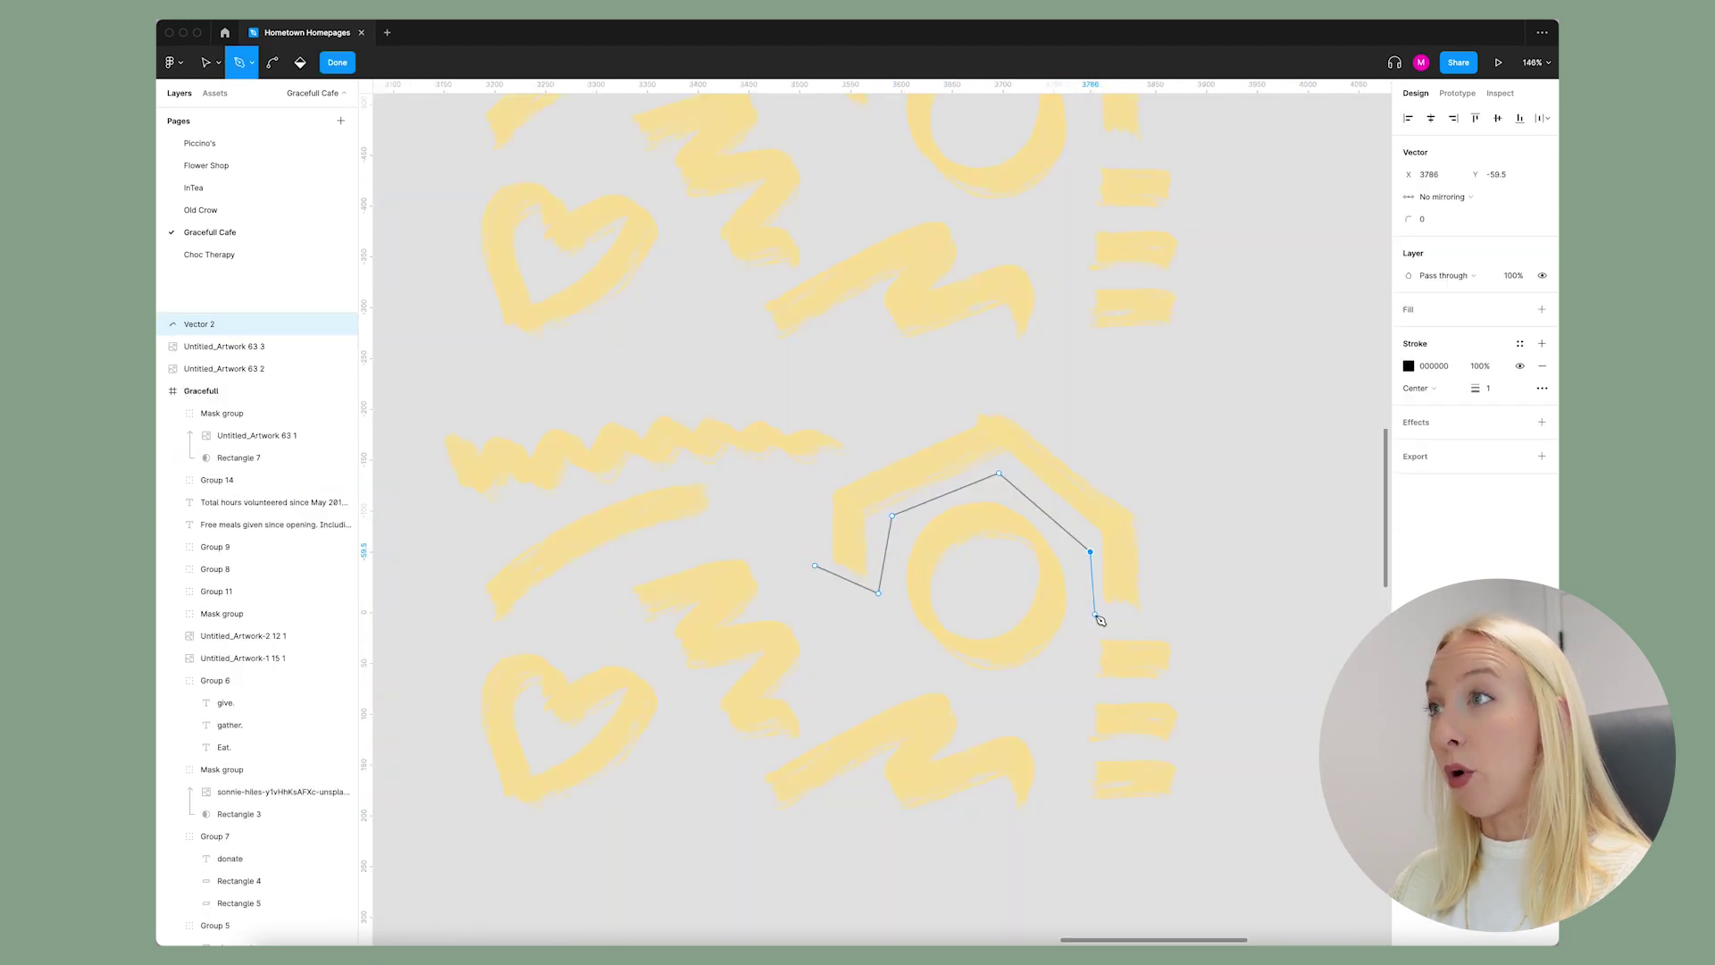
- Trace a filled outline around the yellow house doodle with the Pen and use it as a mask
{"action": "left_click", "coordinate": [1158, 621]}
{"action": "left_click", "coordinate": [1157, 497]}
{"action": "left_click", "coordinate": [1011, 391]}
{"action": "left_click", "coordinate": [826, 480]}
{"action": "left_click", "coordinate": [815, 566]}
{"action": "left_click", "coordinate": [1410, 312]}
{"action": "key", "text": "Escape"}
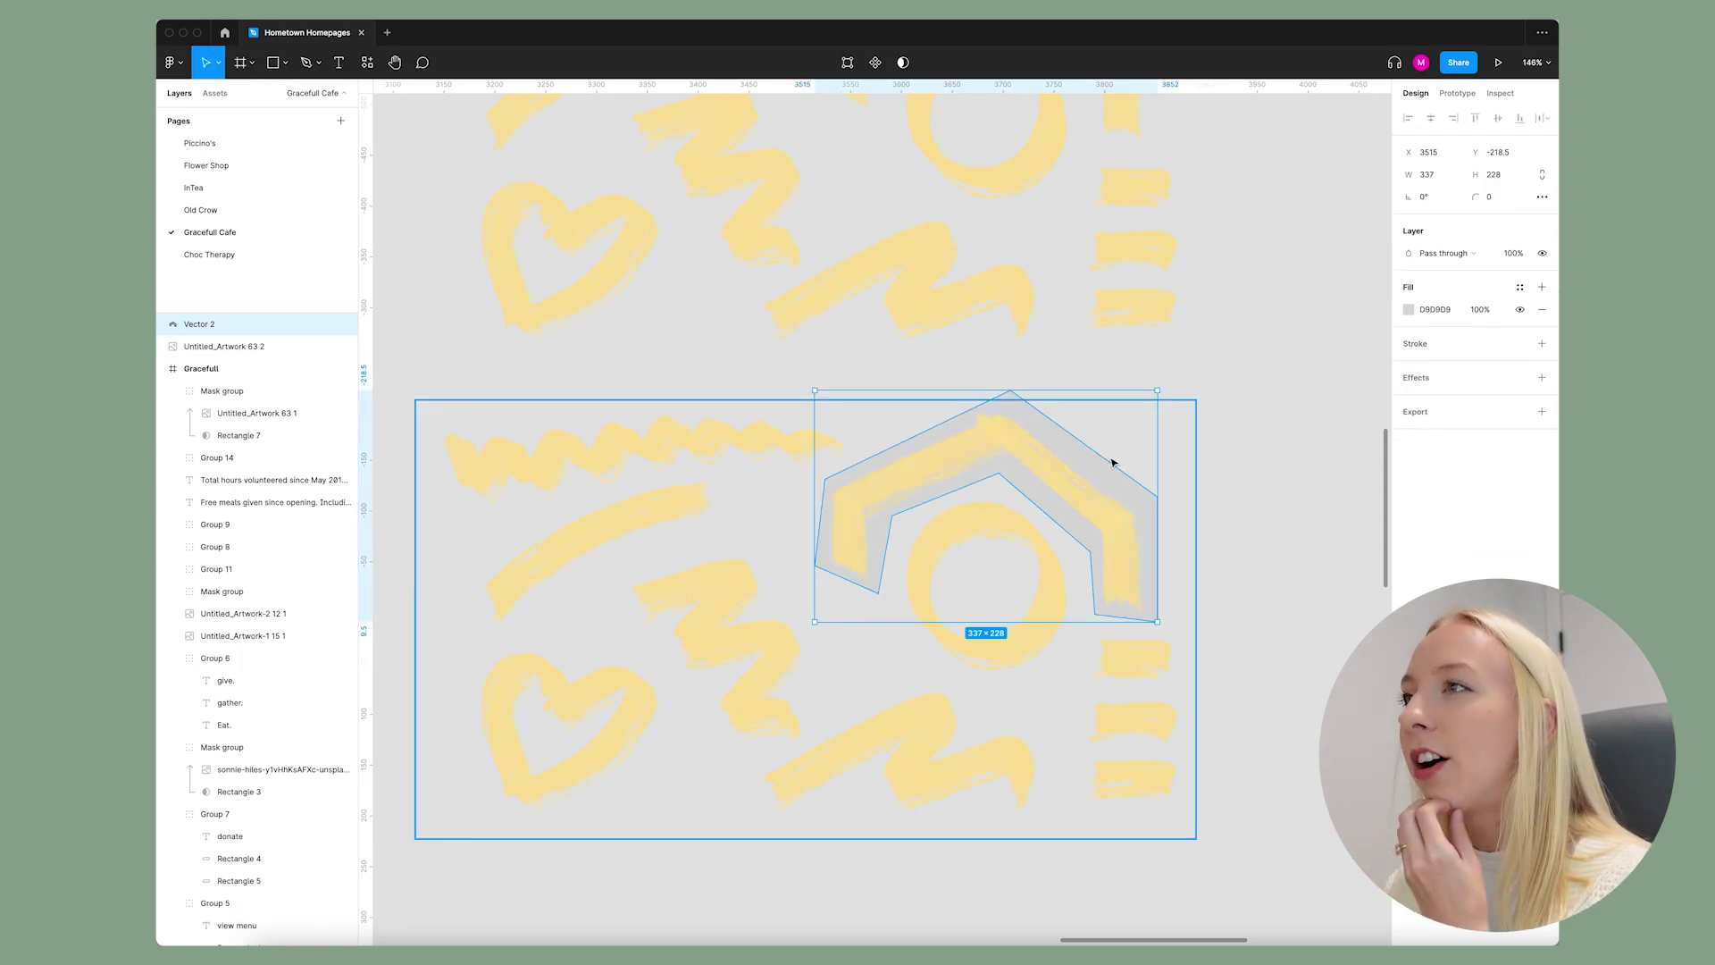
{"action": "left_click", "coordinate": [1080, 551], "text": "shift"}
{"action": "key", "text": "ctrl+super+m"}
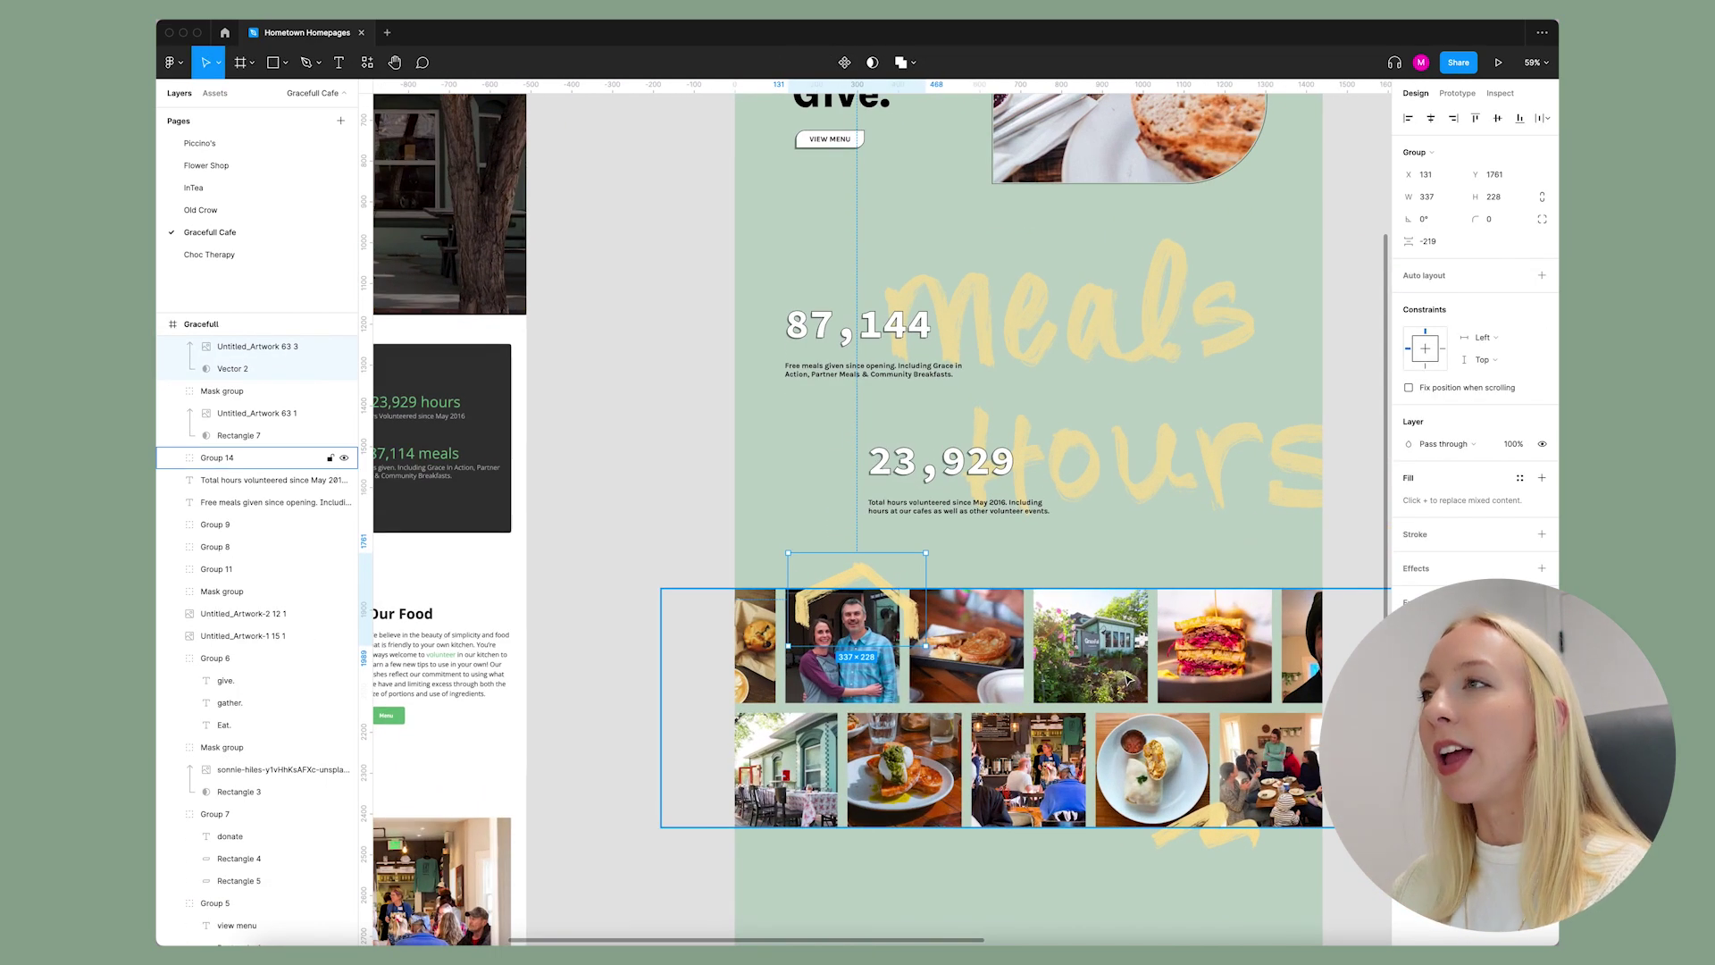
- Move the couple photo right and place the cafe exterior photo under the house doodle
{"action": "scroll", "coordinate": [1127, 681], "scroll_direction": "up", "scroll_amount": 5}
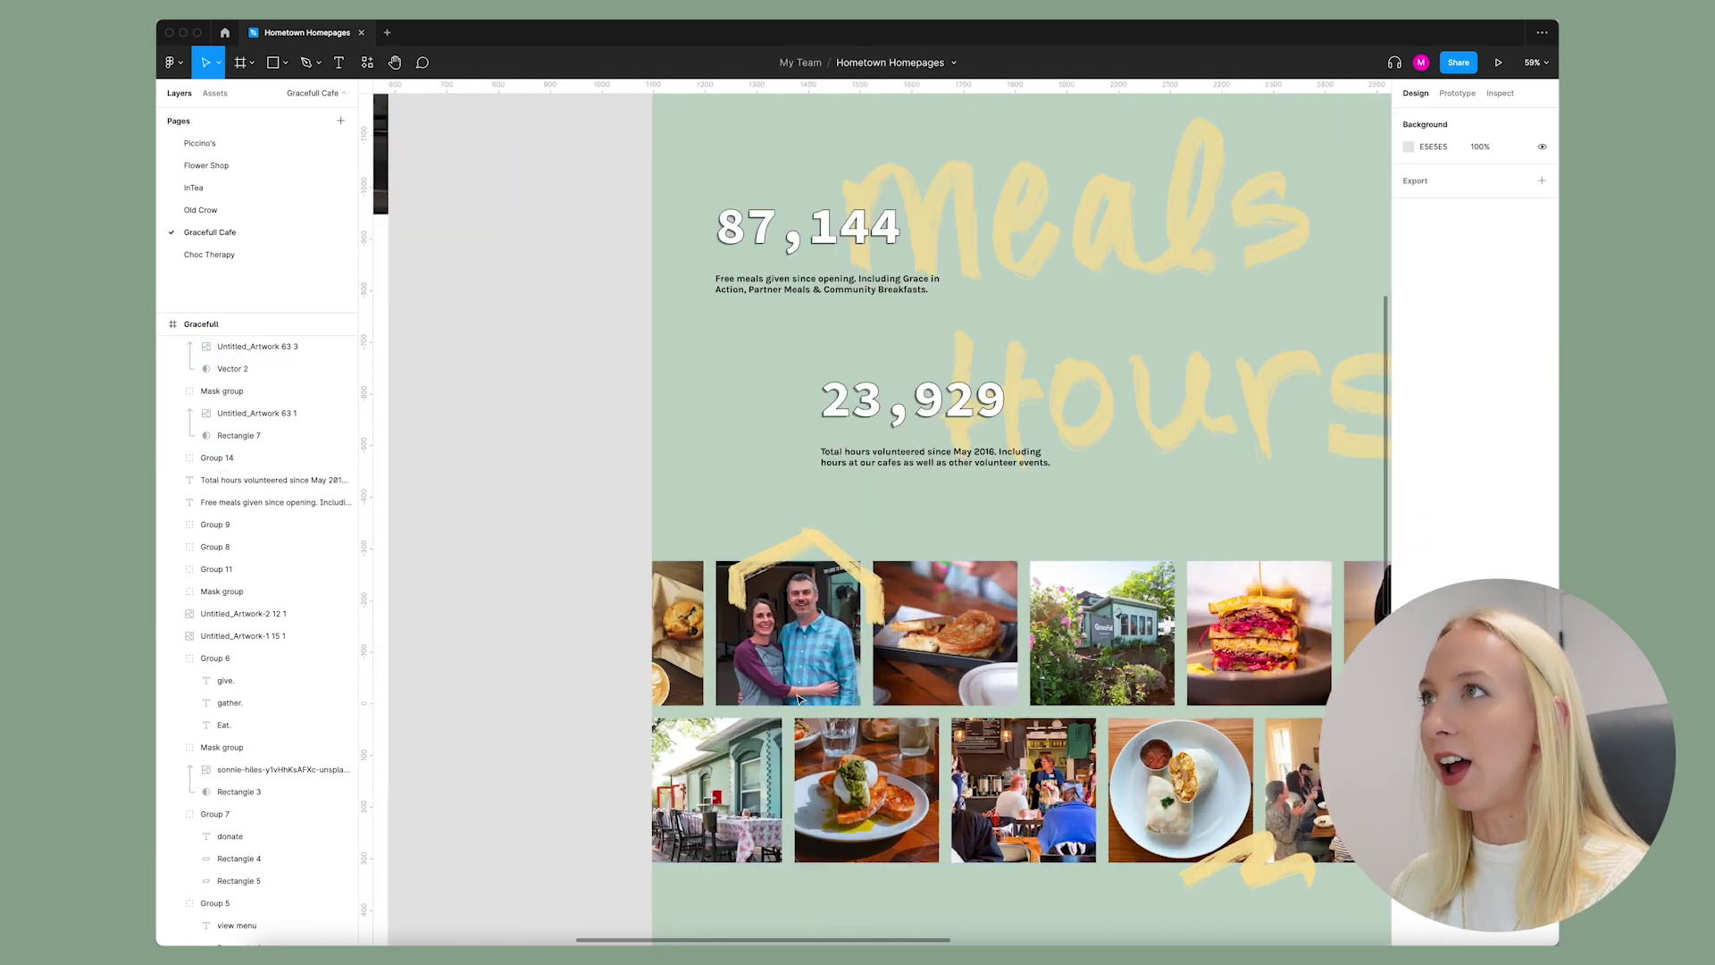
{"action": "left_click_drag", "start_coordinate": [938, 643], "coordinate": [1220, 683]}
{"action": "key", "text": "ctrl+["}
{"action": "double_click", "coordinate": [1164, 593]}
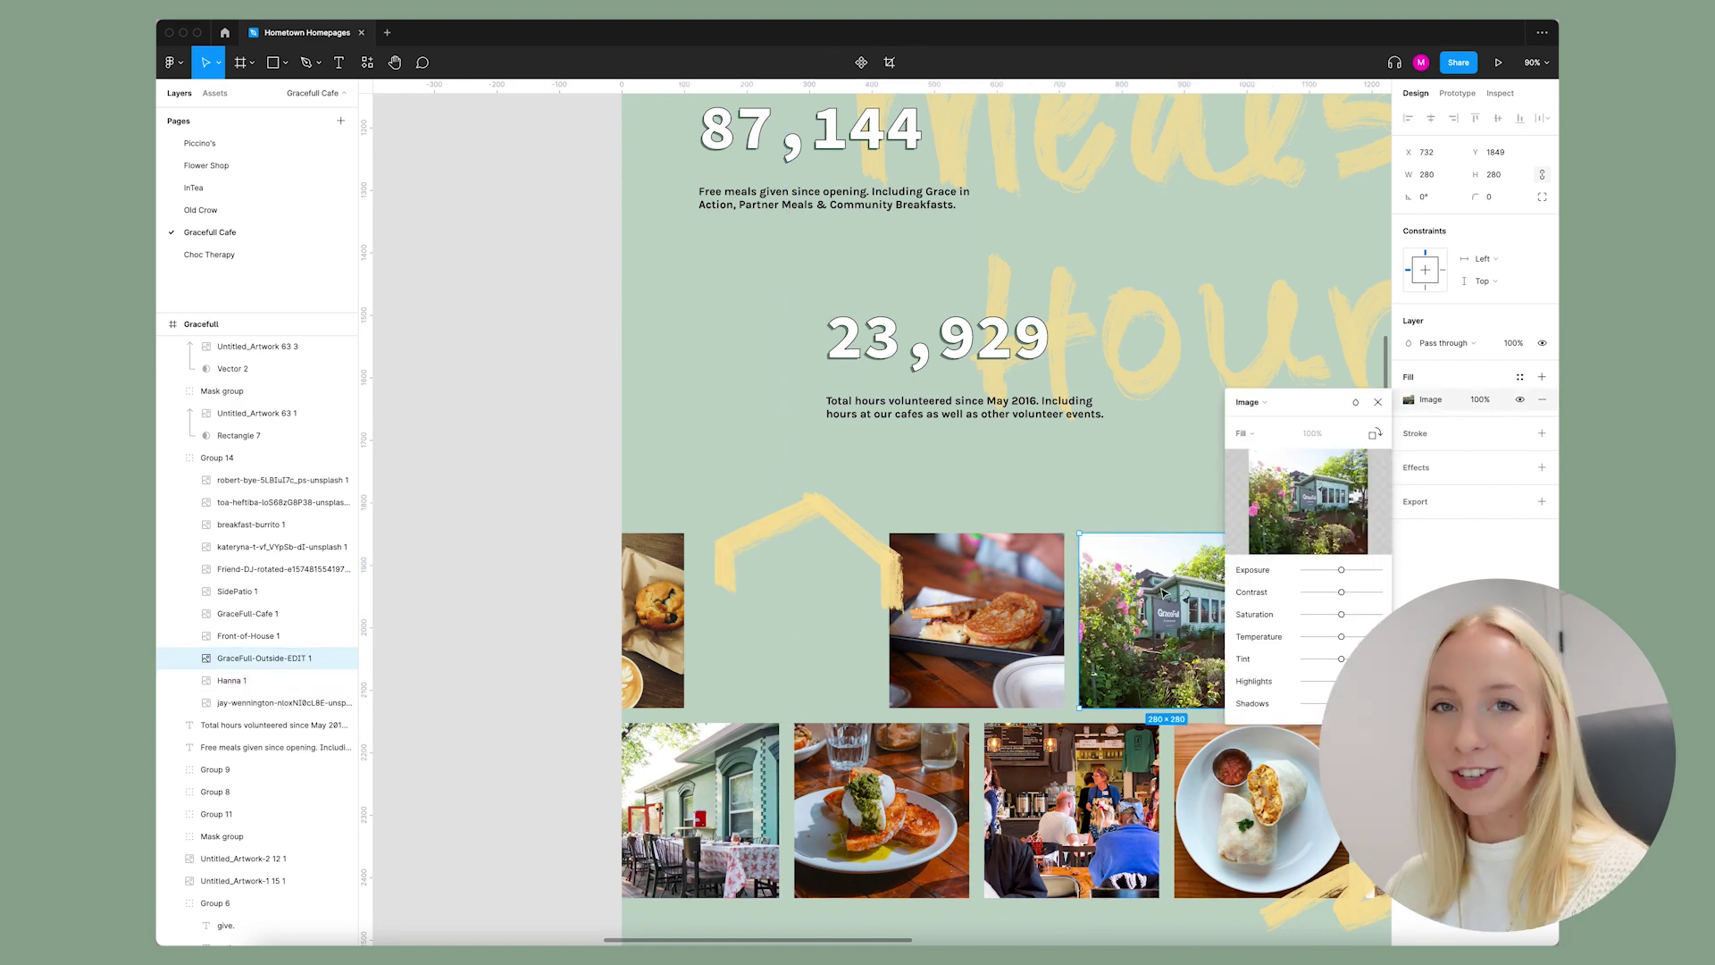
{"action": "left_click_drag", "start_coordinate": [1164, 593], "coordinate": [819, 600]}
{"action": "left_click_drag", "start_coordinate": [866, 541], "coordinate": [890, 543]}
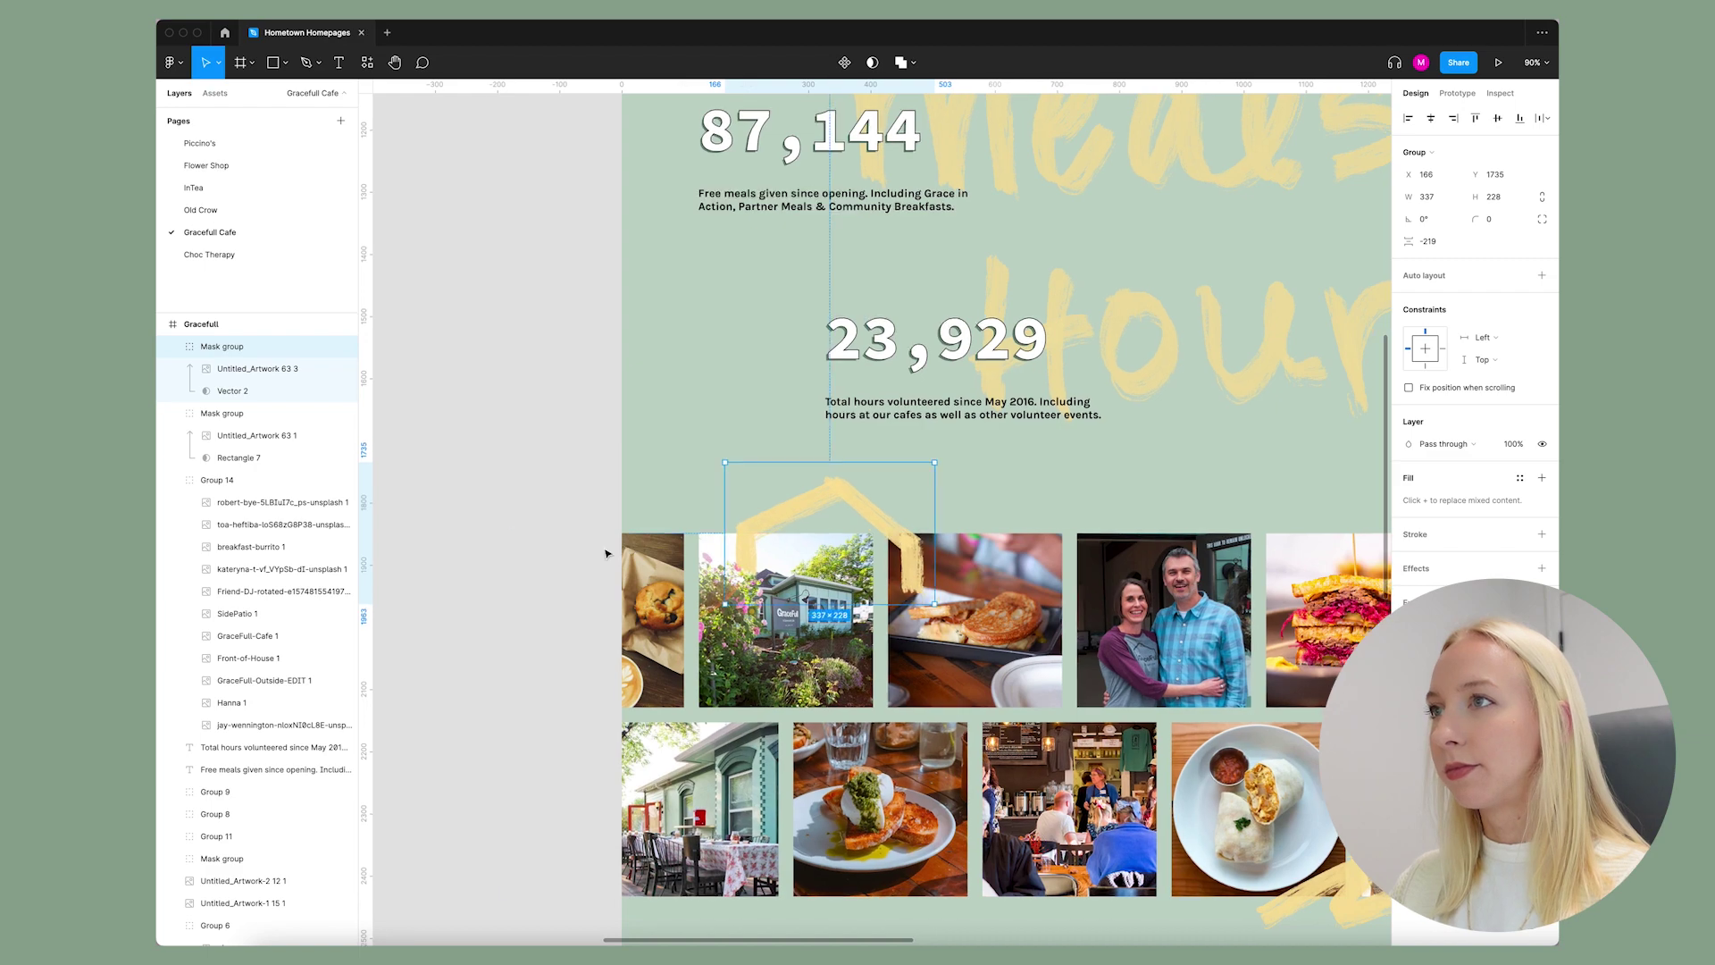
{"action": "scroll", "coordinate": [602, 551], "scroll_direction": "down", "scroll_amount": 5}
- Paste the cafe address into the footer and select the mailing-list heading for reuse
{"action": "scroll", "coordinate": [1040, 506], "scroll_direction": "up", "scroll_amount": 2}
{"action": "type", "text": "5610 S Curtice St Littleton, CO 80120"}
{"action": "scroll", "coordinate": [1161, 625], "scroll_direction": "up", "scroll_amount": 5}
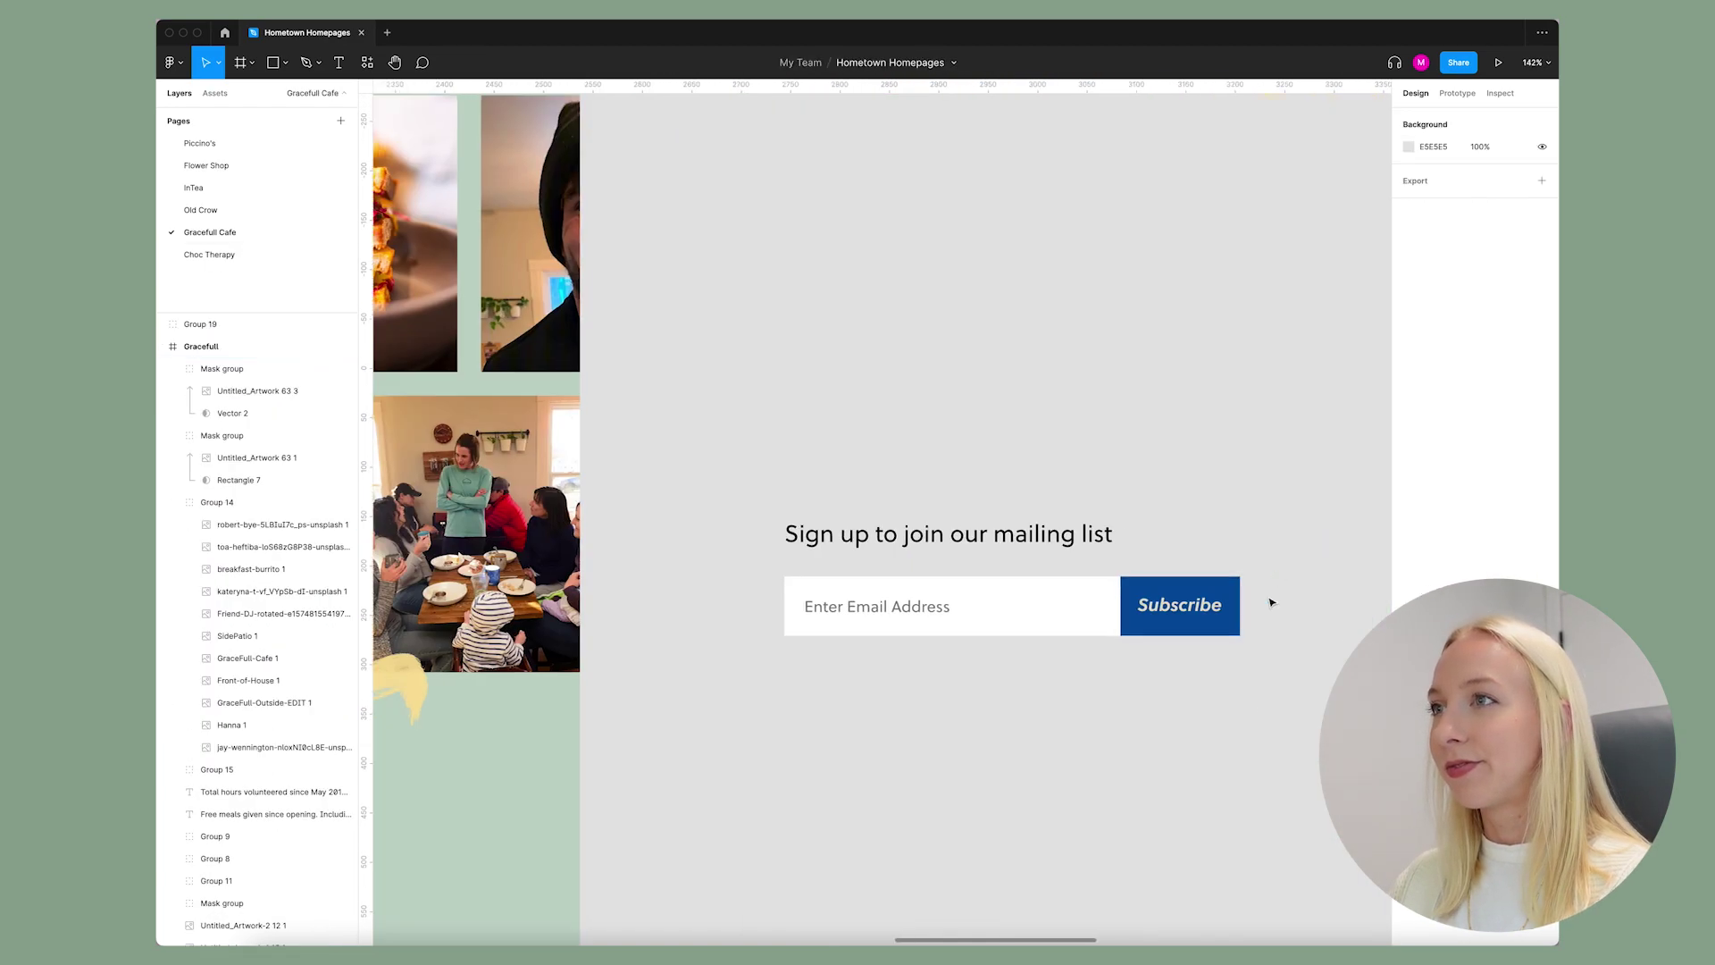
{"action": "double_click", "coordinate": [947, 571]}
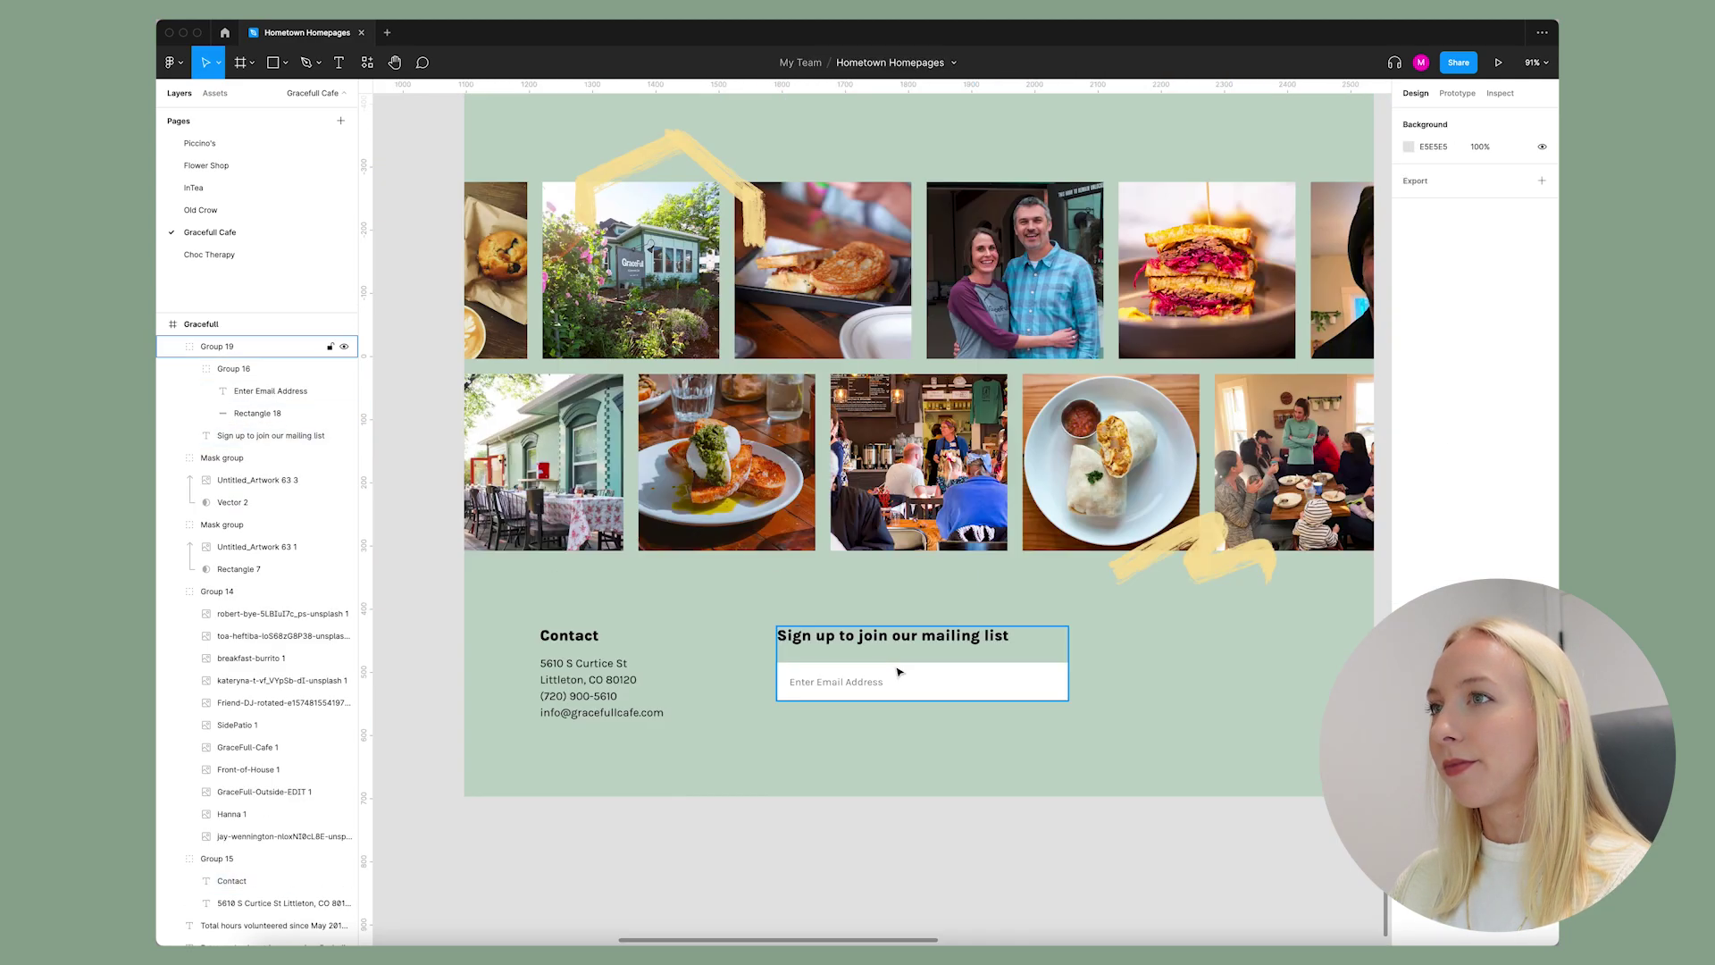
{"action": "scroll", "coordinate": [965, 812], "scroll_direction": "up", "scroll_amount": 2}
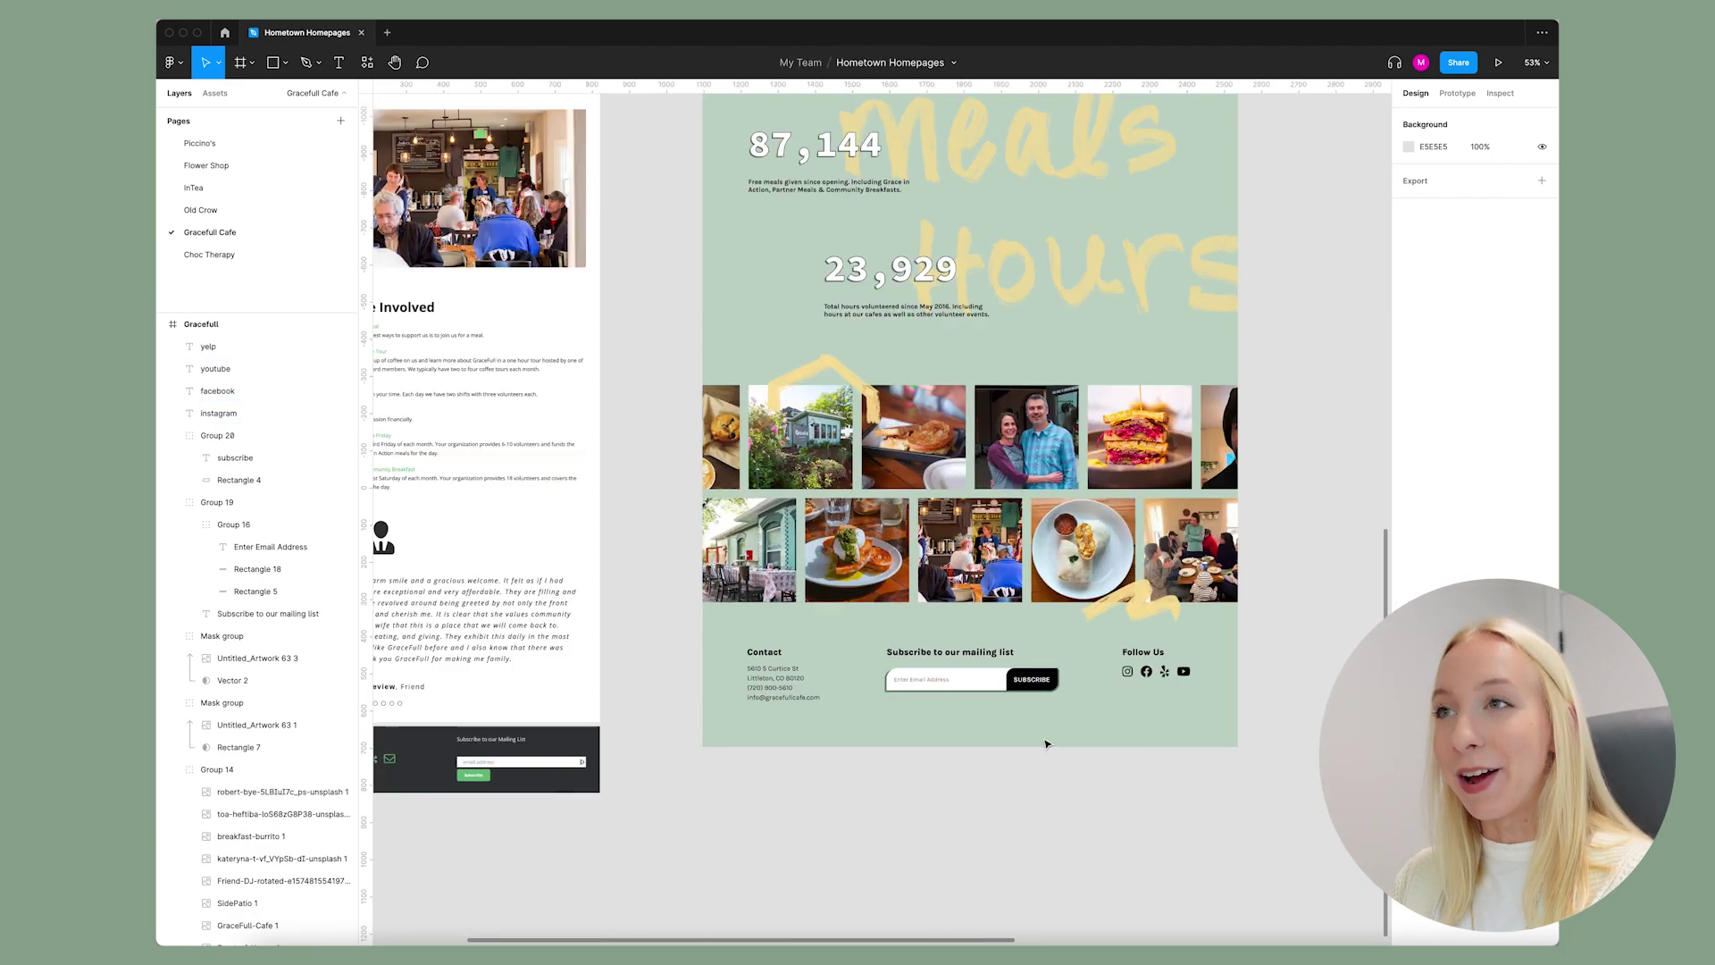
{"action": "scroll", "coordinate": [1047, 744], "scroll_direction": "down", "scroll_amount": 5}
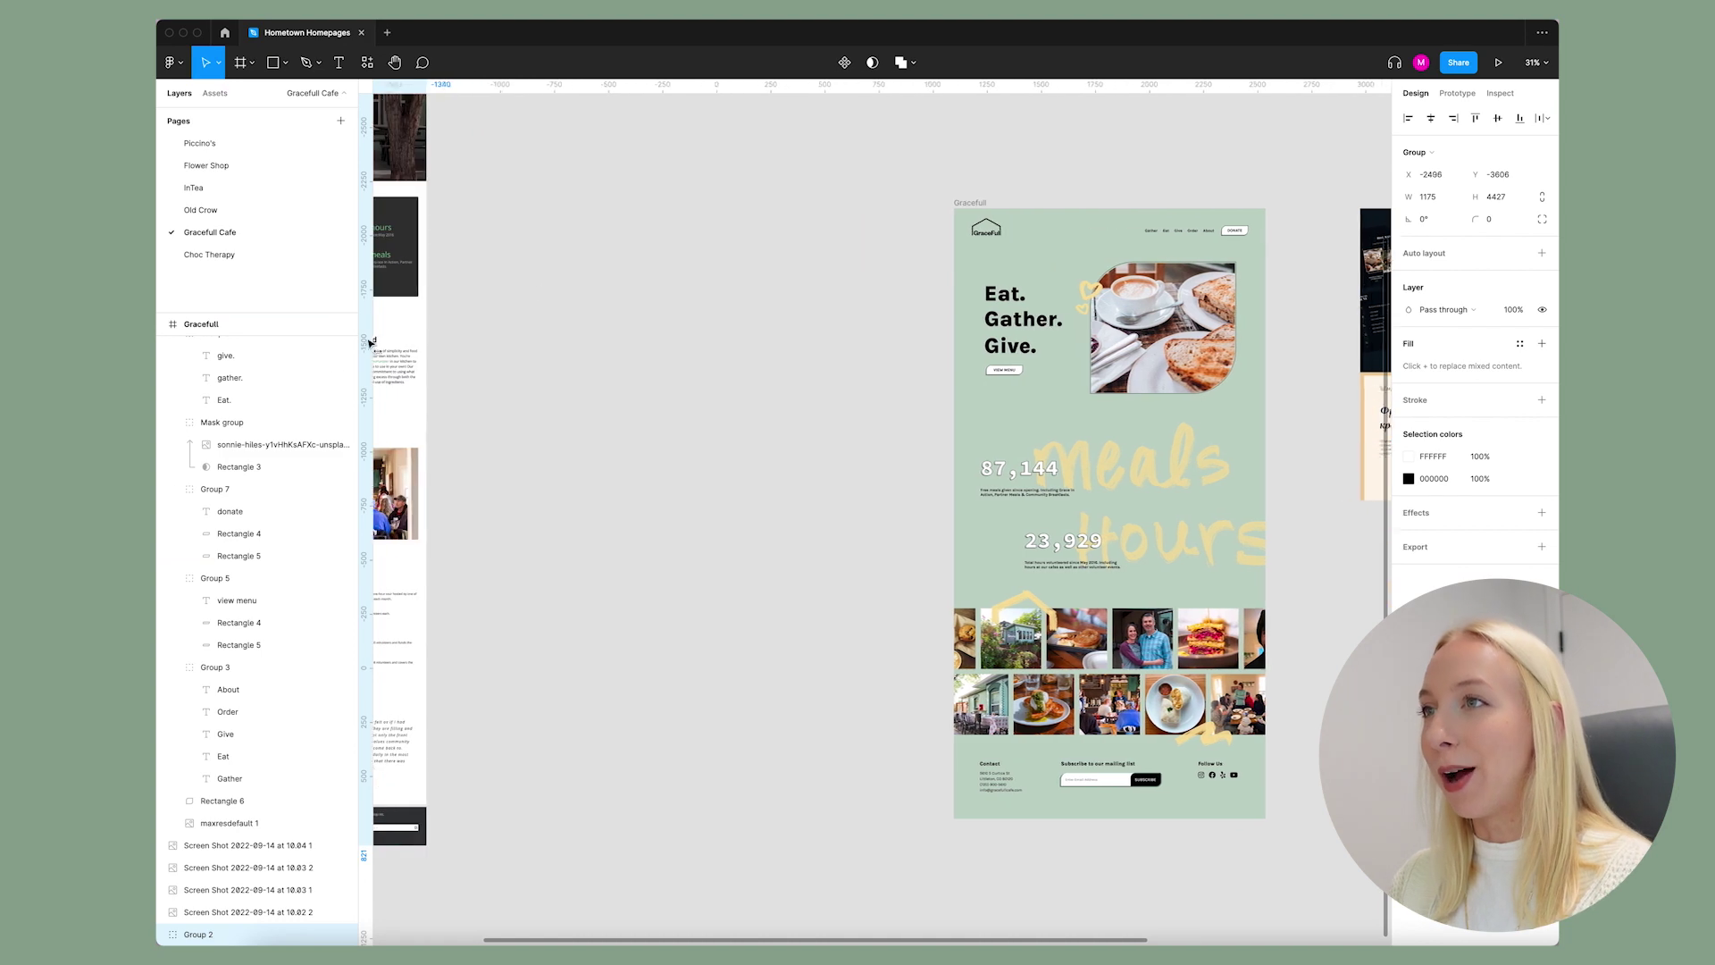
{"action": "left_click", "coordinate": [788, 204]}
{"action": "left_click", "coordinate": [1225, 298]}
{"action": "scroll", "coordinate": [1225, 299], "scroll_direction": "up", "scroll_amount": 5}
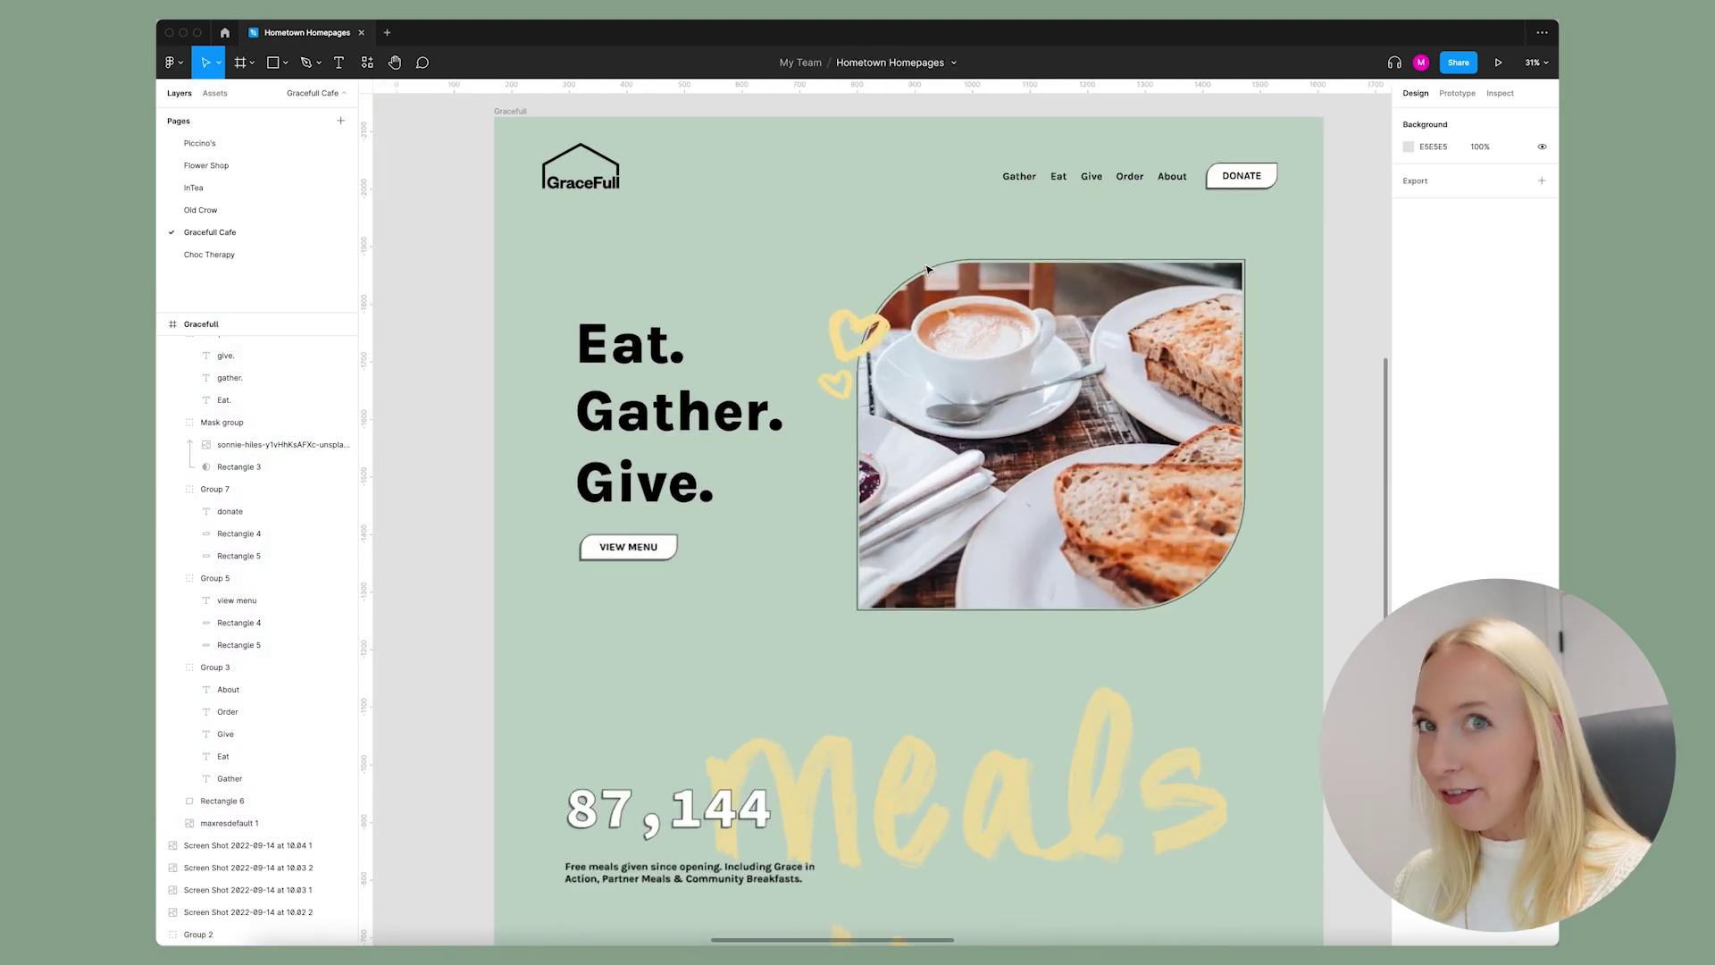
{"action": "scroll", "coordinate": [1328, 316], "scroll_direction": "down", "scroll_amount": 8}
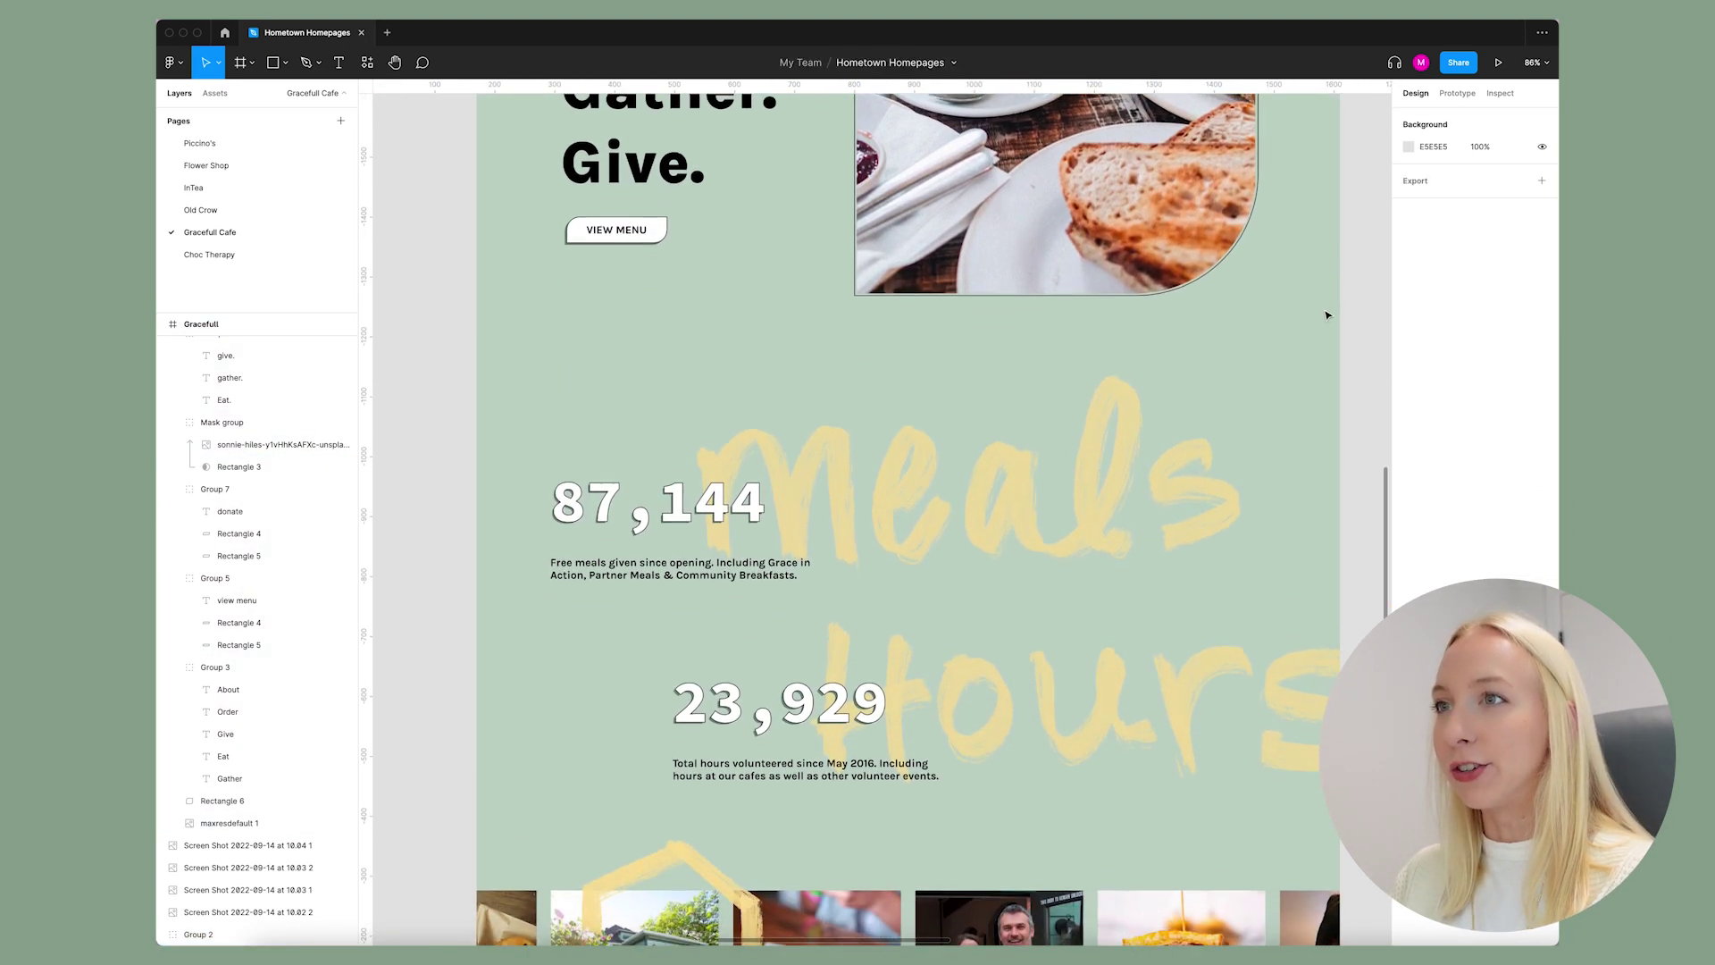
{"action": "scroll", "coordinate": [1328, 315], "scroll_direction": "down", "scroll_amount": 5}
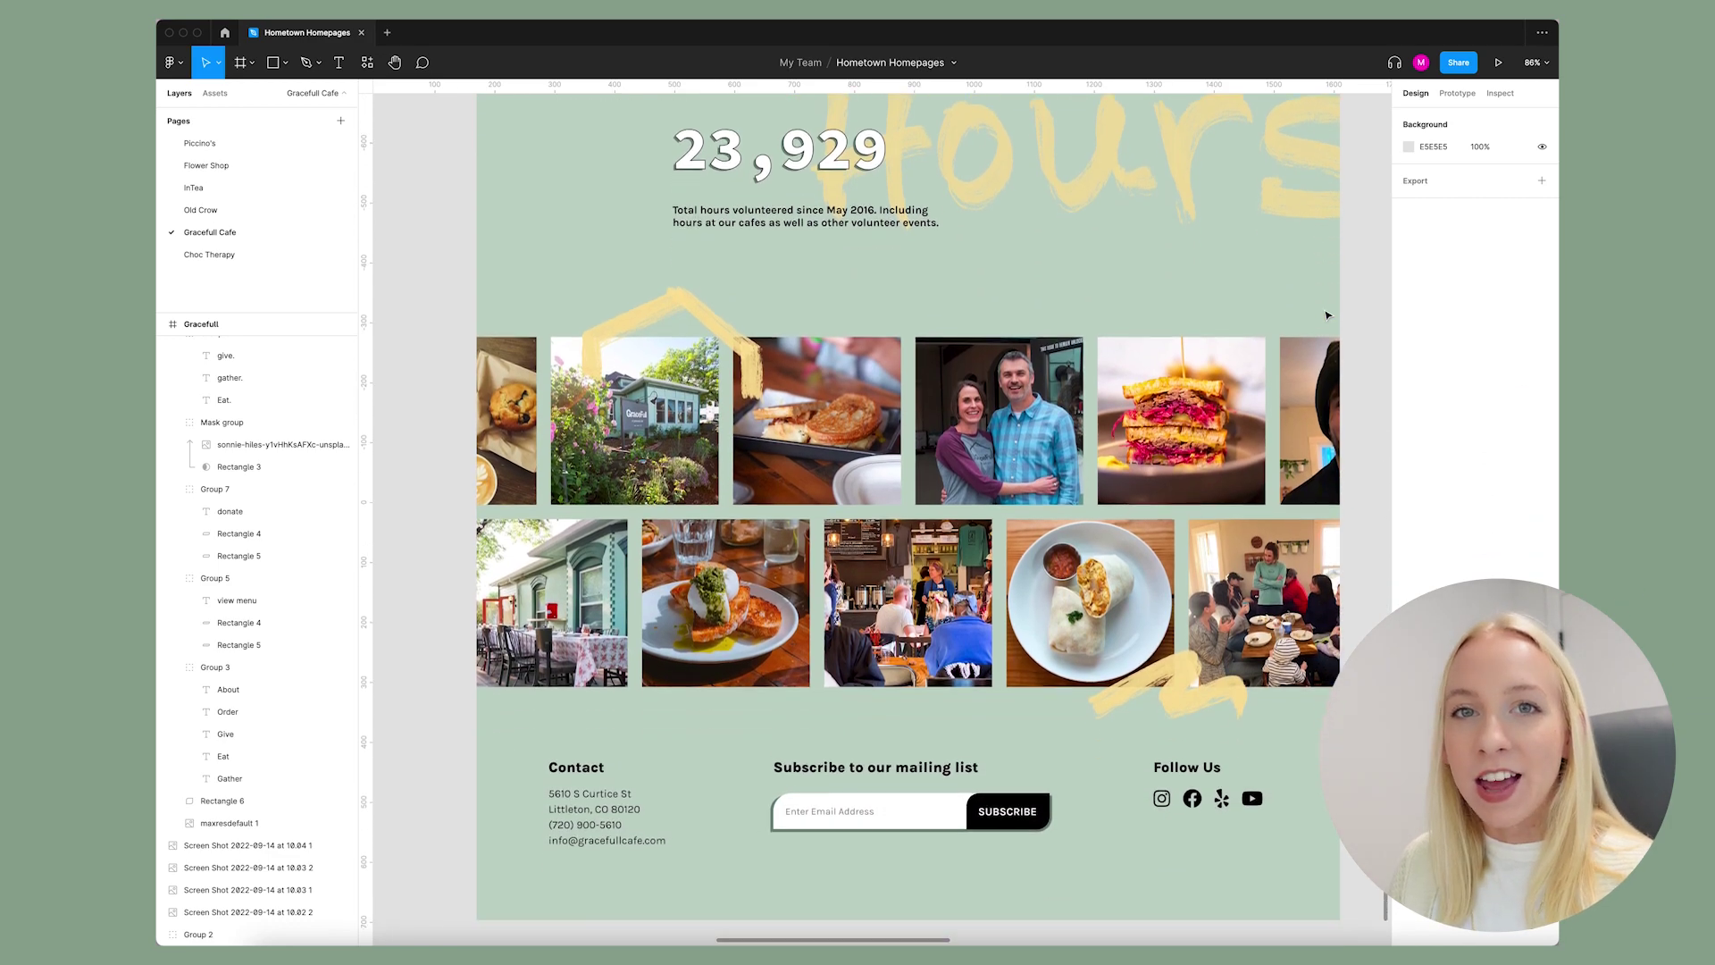
{"action": "scroll", "coordinate": [1327, 315], "scroll_direction": "up", "scroll_amount": 15}
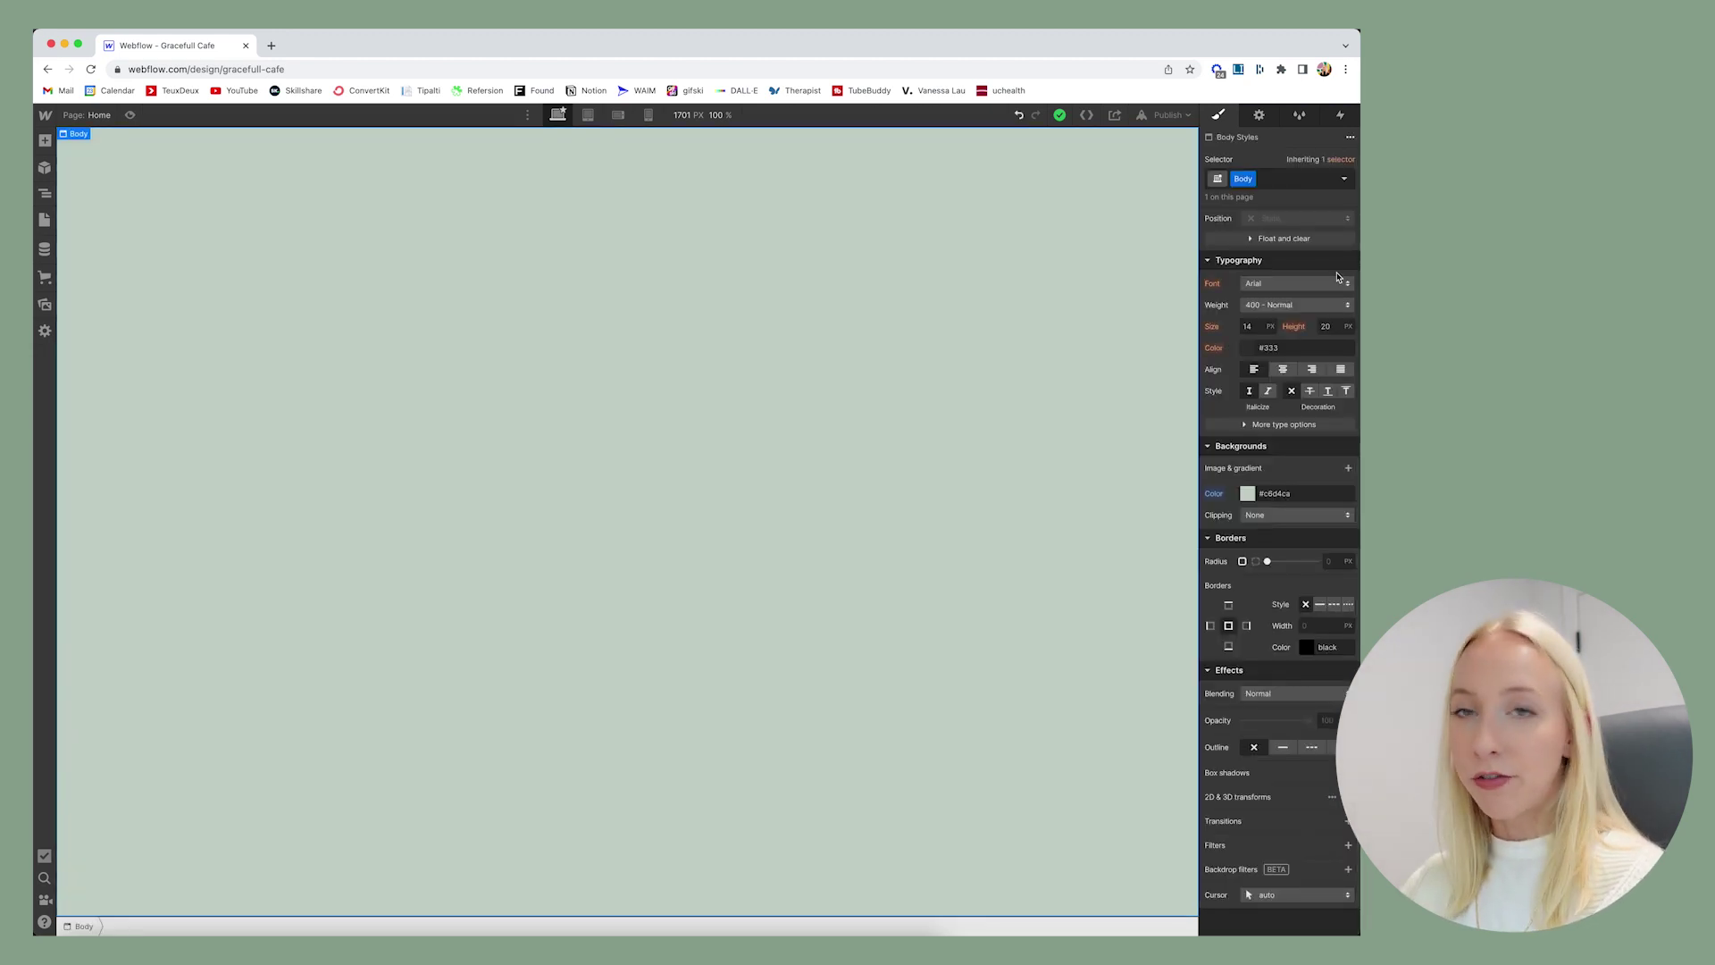
- In Site Settings Fonts, search Google Fonts for karla and choose Karla
{"action": "left_click", "coordinate": [1331, 286]}
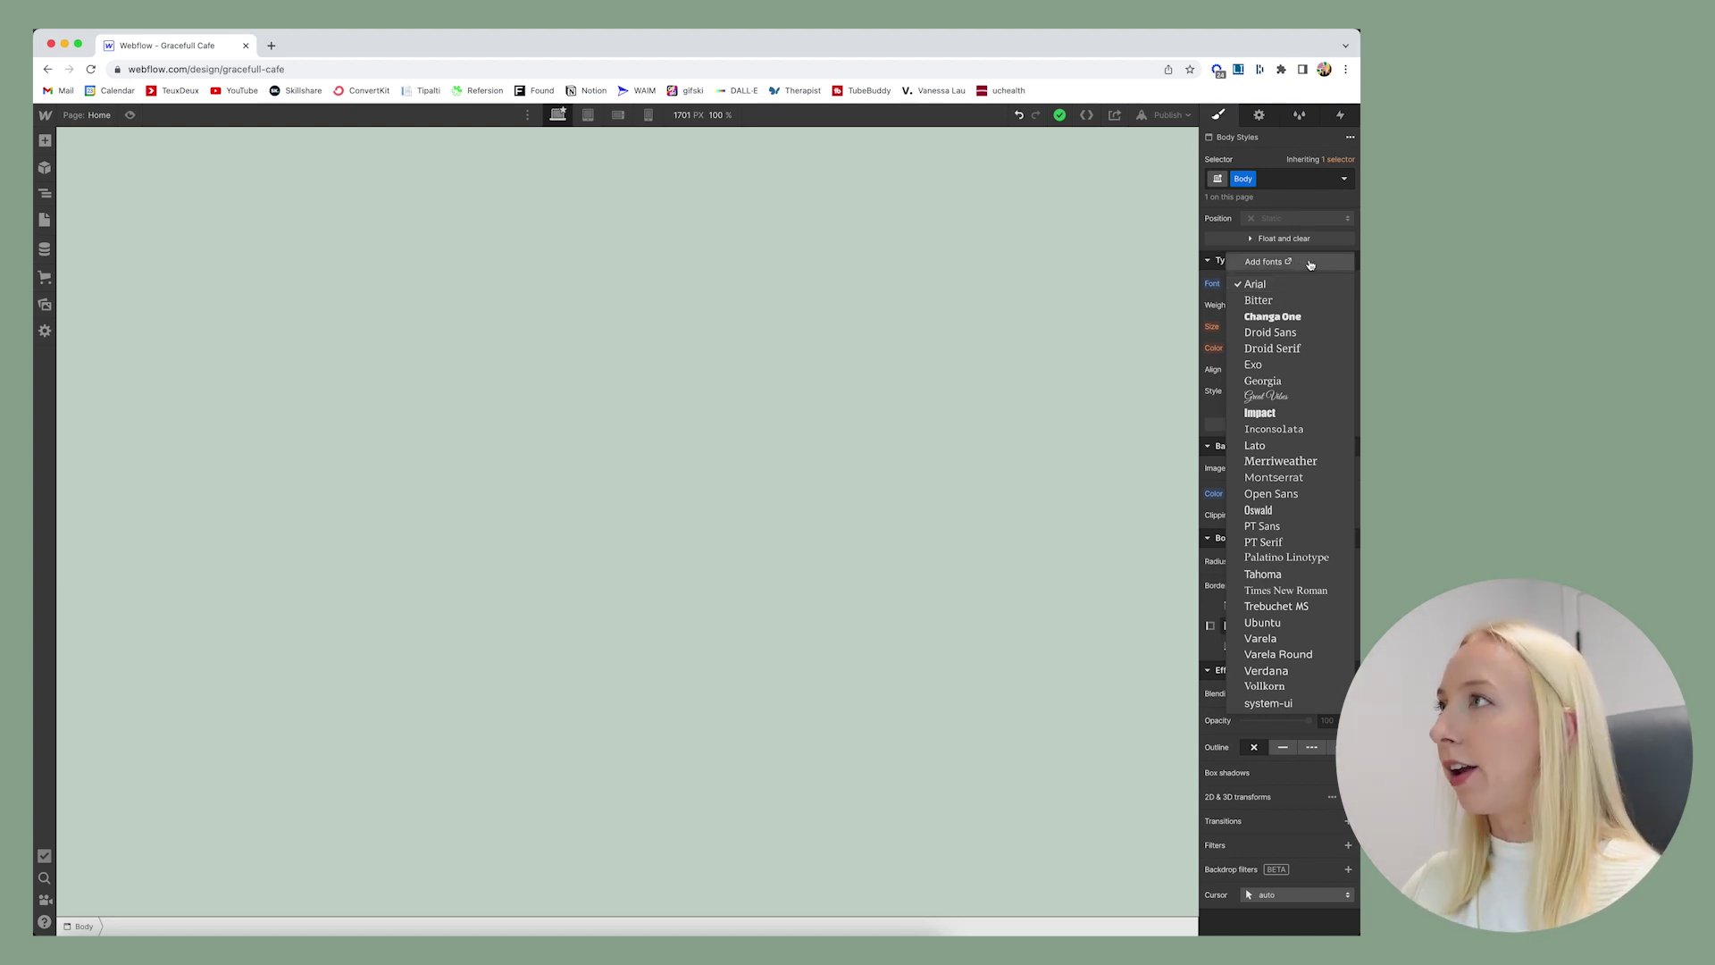
{"action": "left_click", "coordinate": [1309, 262]}
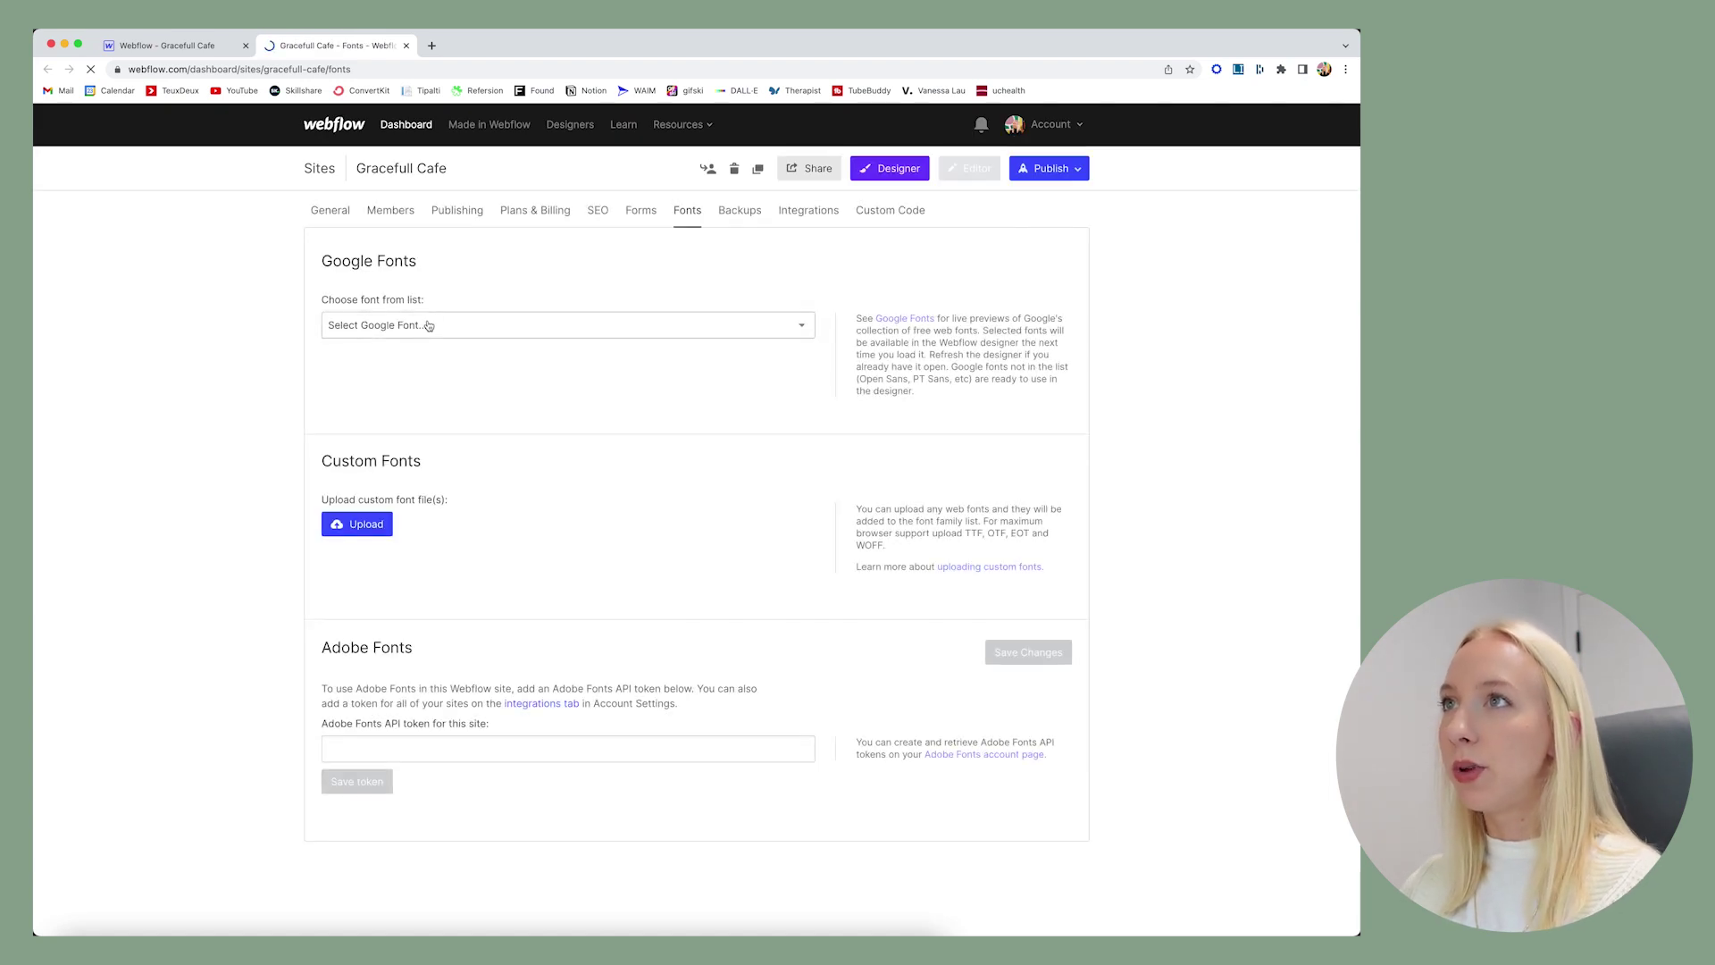
{"action": "left_click", "coordinate": [426, 327]}
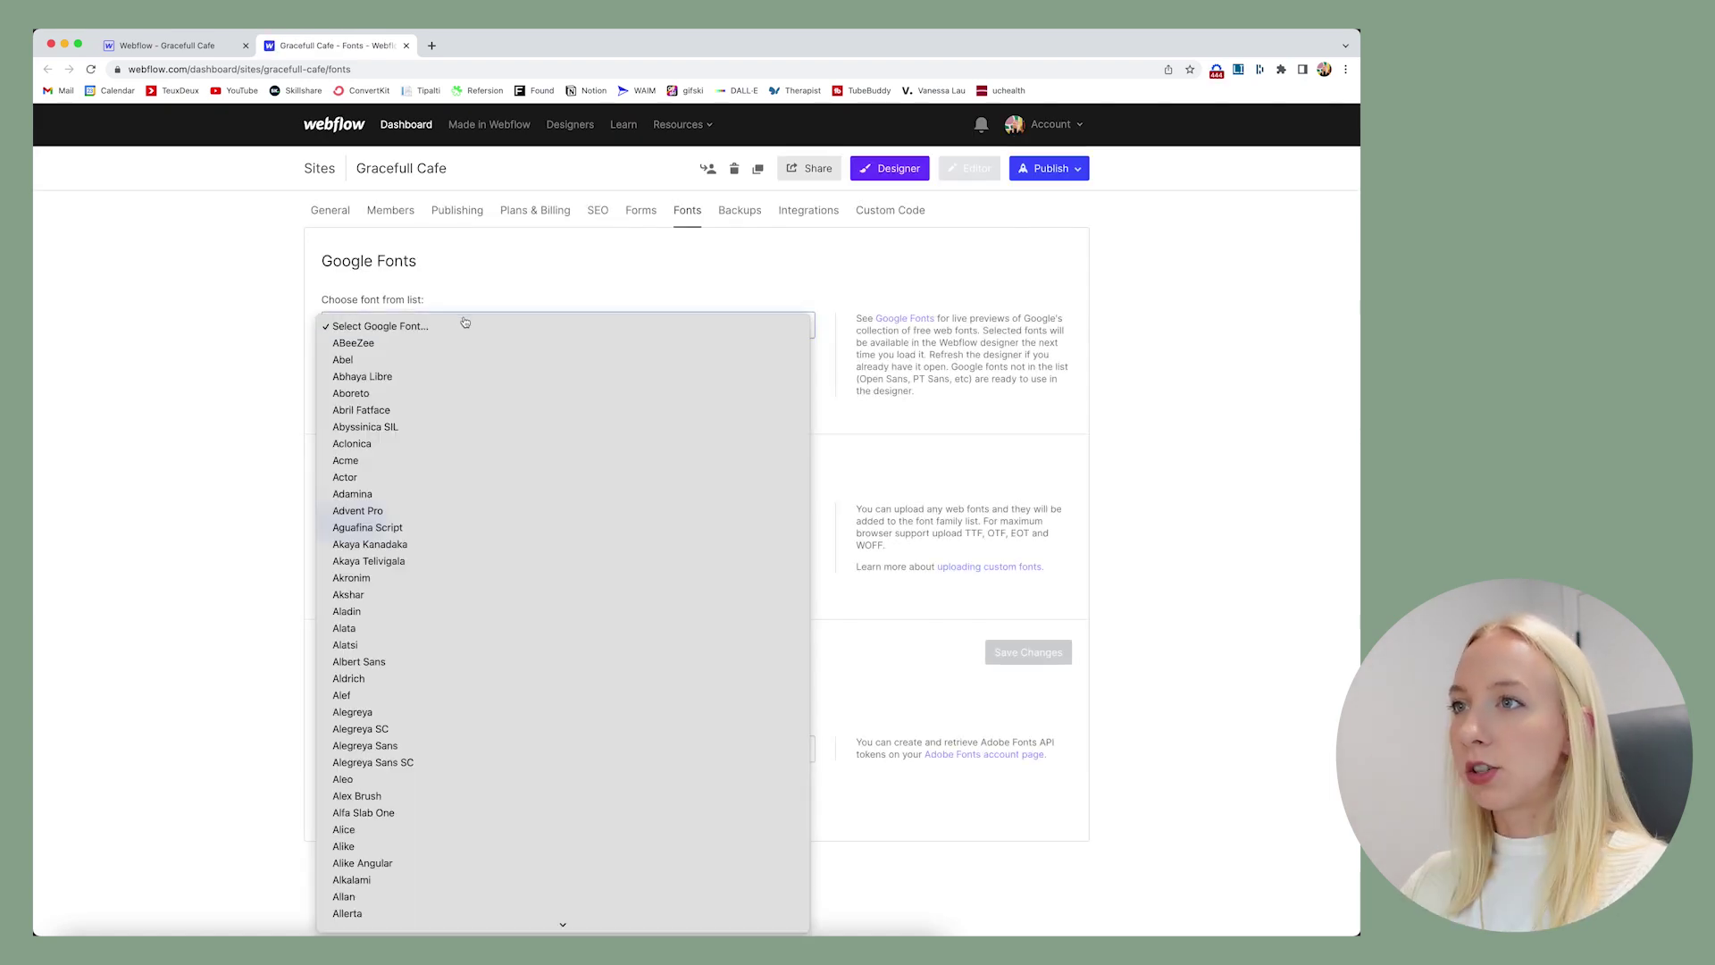
{"action": "scroll", "coordinate": [493, 445], "scroll_direction": "down", "scroll_amount": 10}
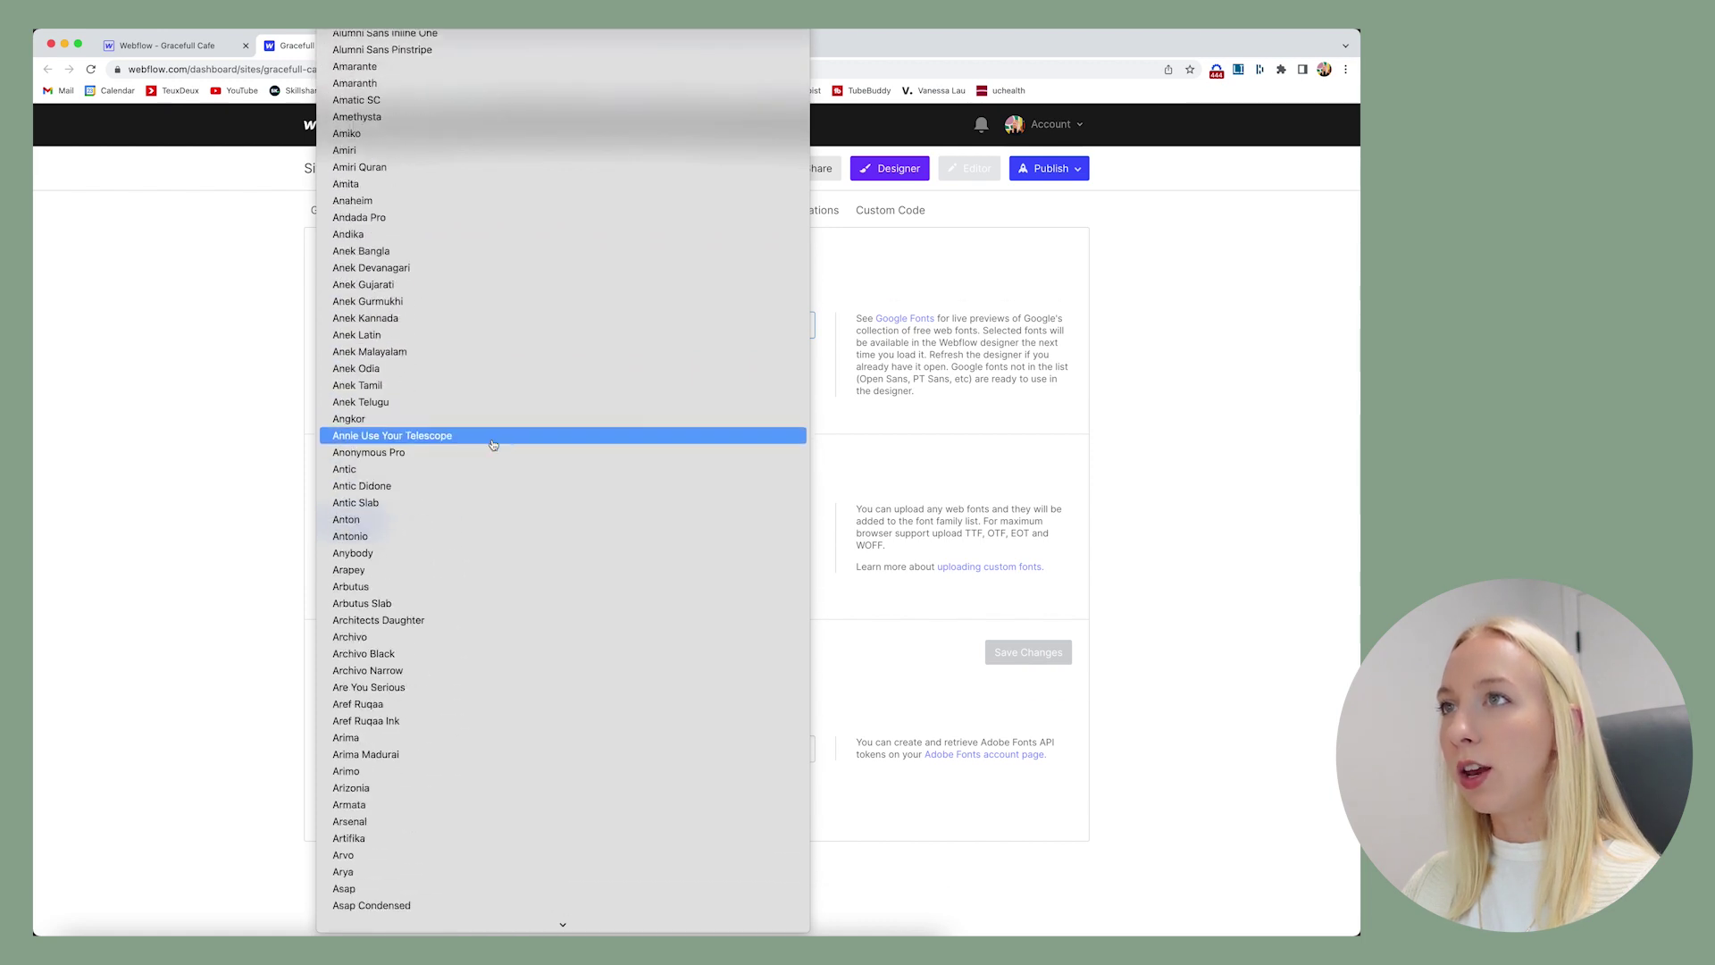
{"action": "type", "text": "karla"}
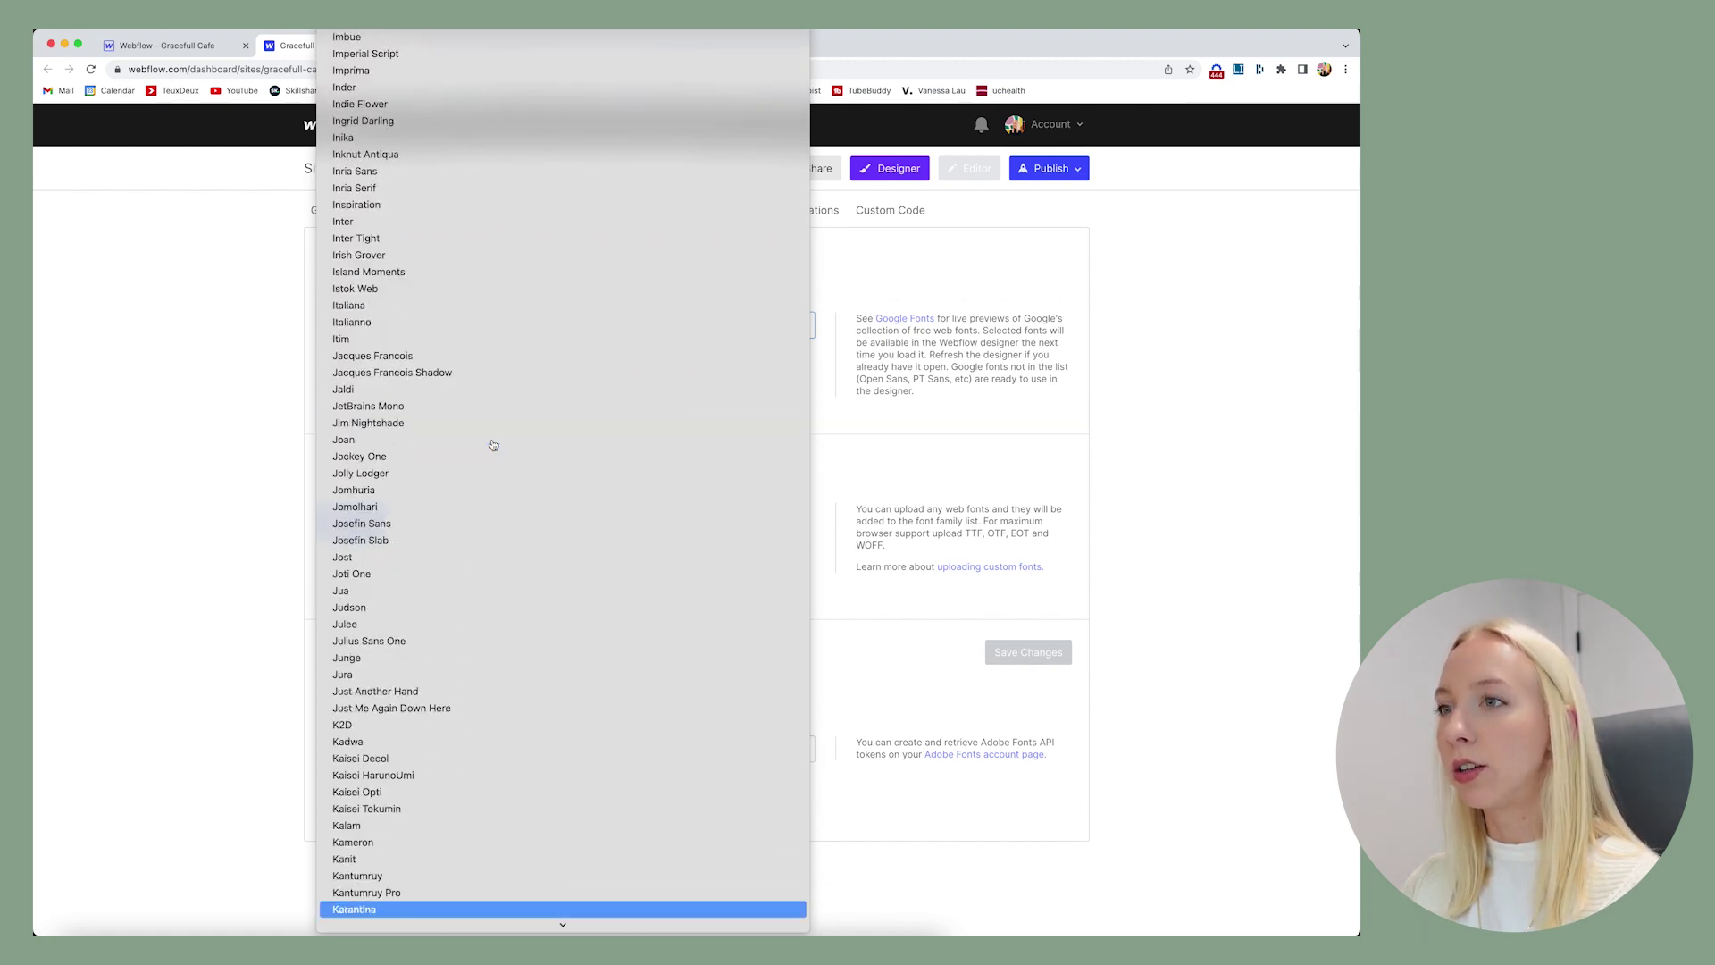
{"action": "left_click", "coordinate": [518, 910]}
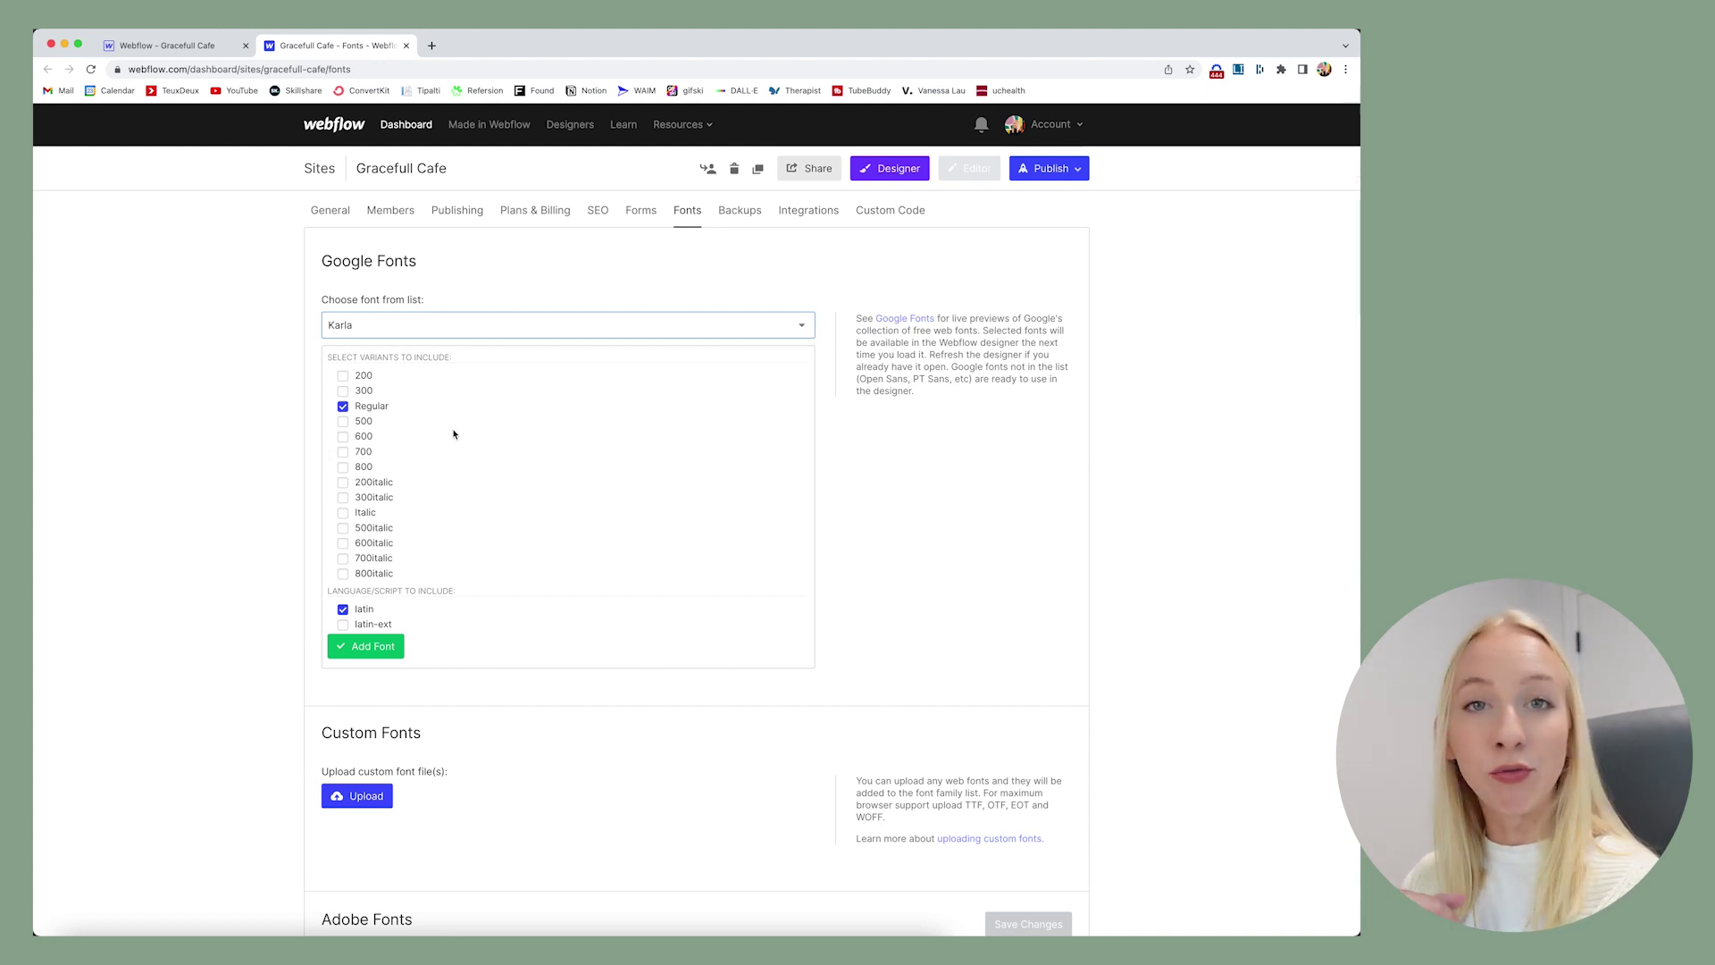
- Tick Karla weights 200, 300, 500, 600, 700 and 800 and add the font
{"action": "scroll", "coordinate": [413, 446], "scroll_direction": "down", "scroll_amount": 2}
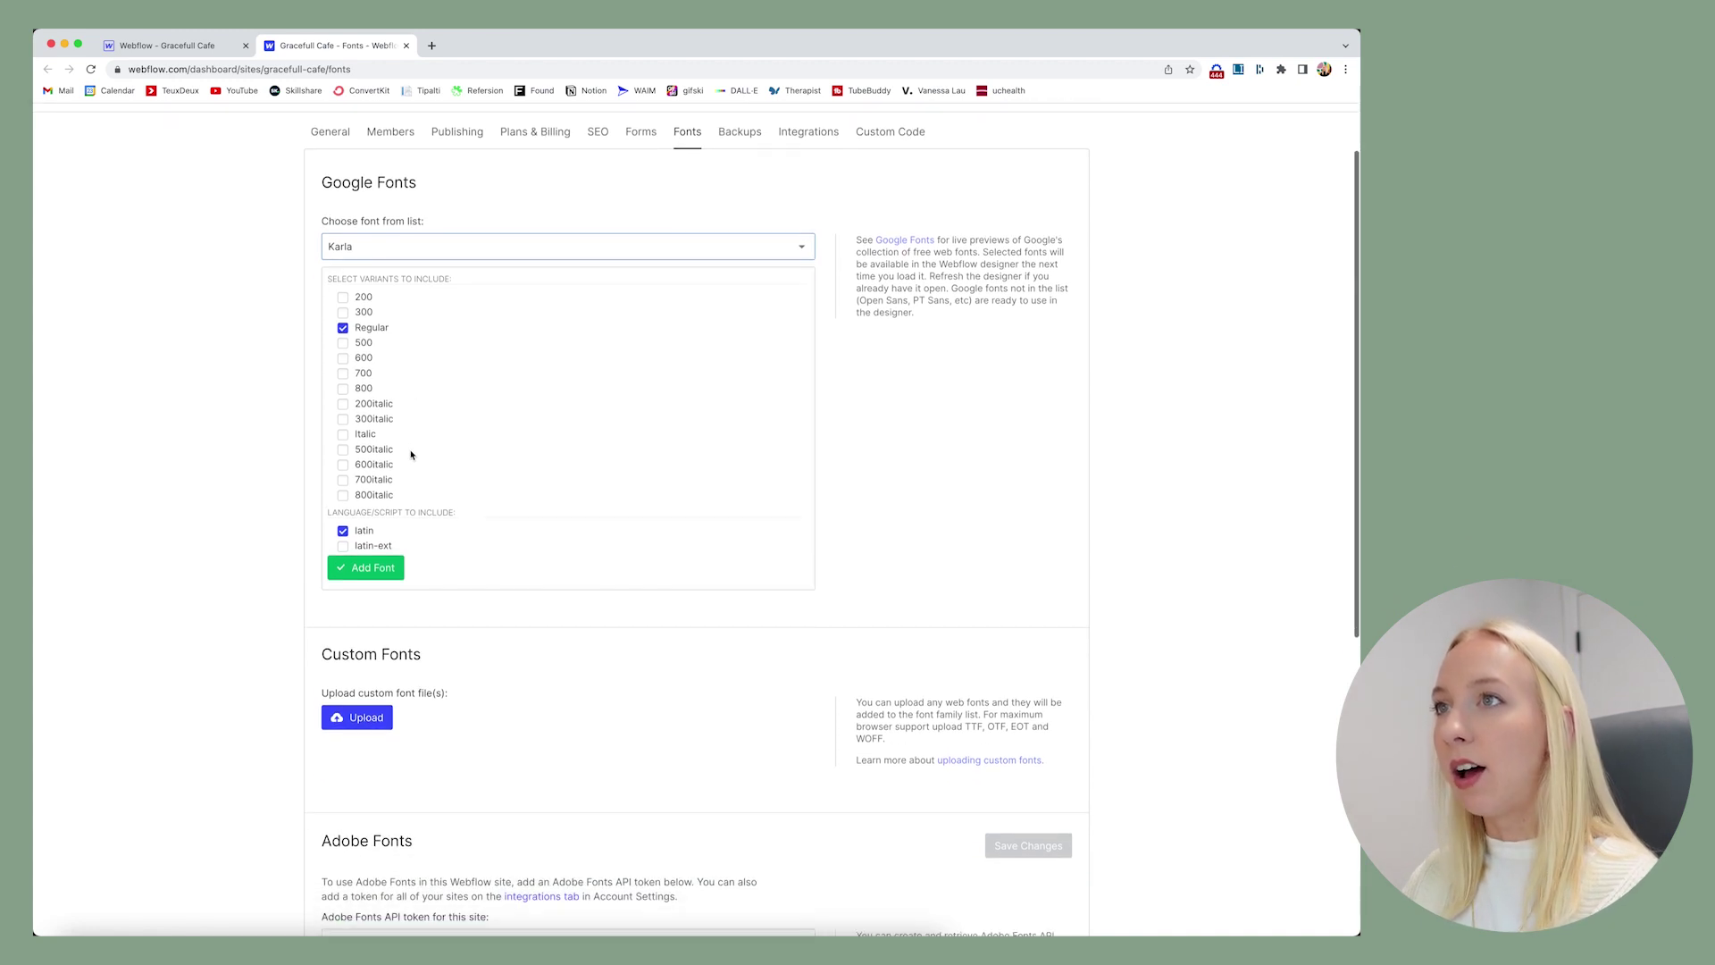
{"action": "scroll", "coordinate": [393, 460], "scroll_direction": "up", "scroll_amount": 2}
{"action": "left_click", "coordinate": [343, 376]}
{"action": "left_click", "coordinate": [343, 392]}
{"action": "left_click", "coordinate": [343, 421]}
{"action": "left_click", "coordinate": [343, 436]}
{"action": "left_click", "coordinate": [343, 451]}
{"action": "left_click", "coordinate": [343, 467]}
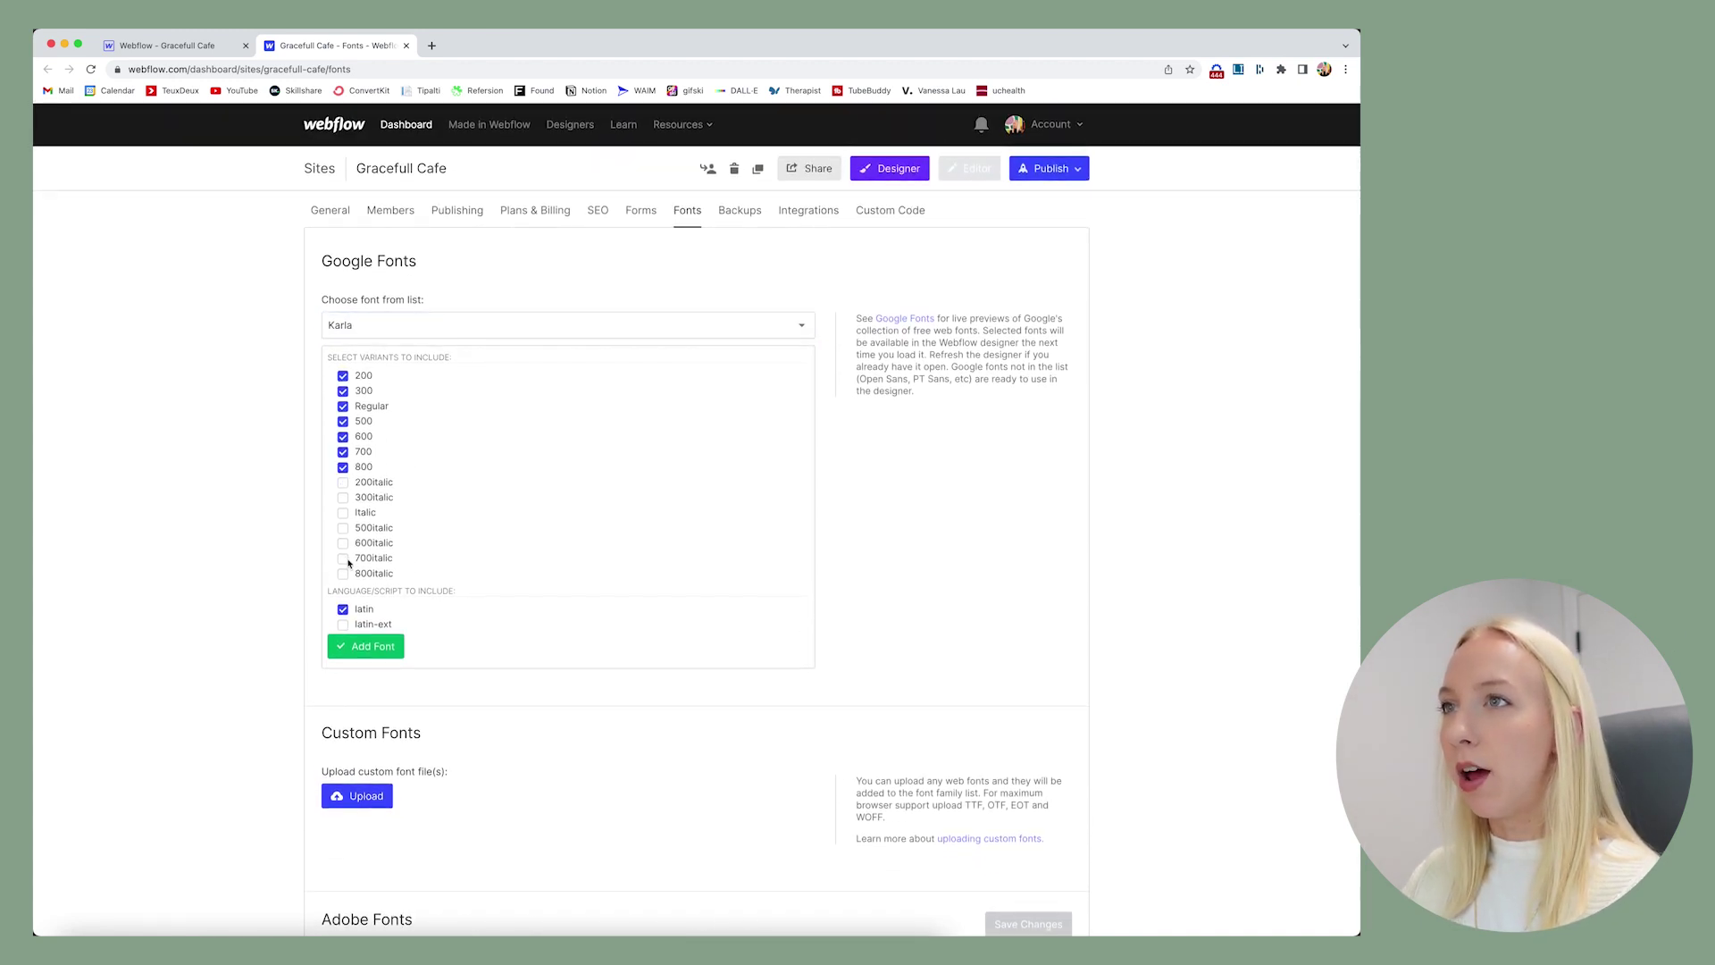
{"action": "left_click", "coordinate": [378, 645]}
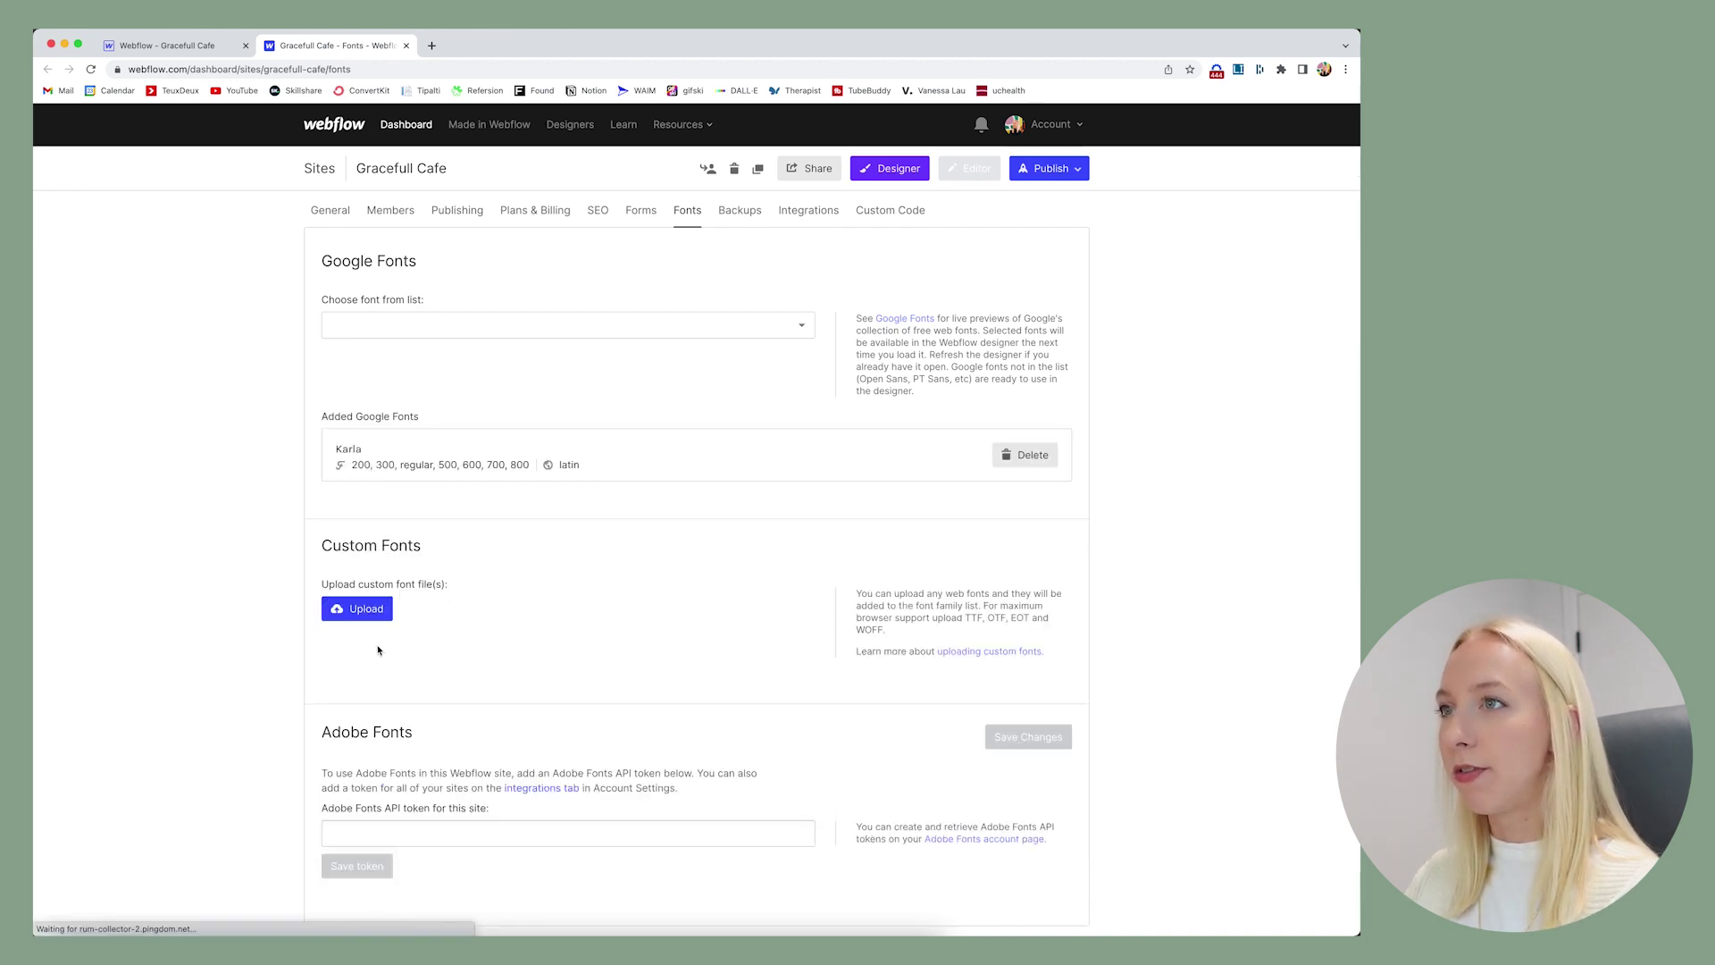
{"action": "left_click", "coordinate": [198, 46]}
- Reload the Designer and set the Body typography font to Karla
{"action": "left_click", "coordinate": [90, 71]}
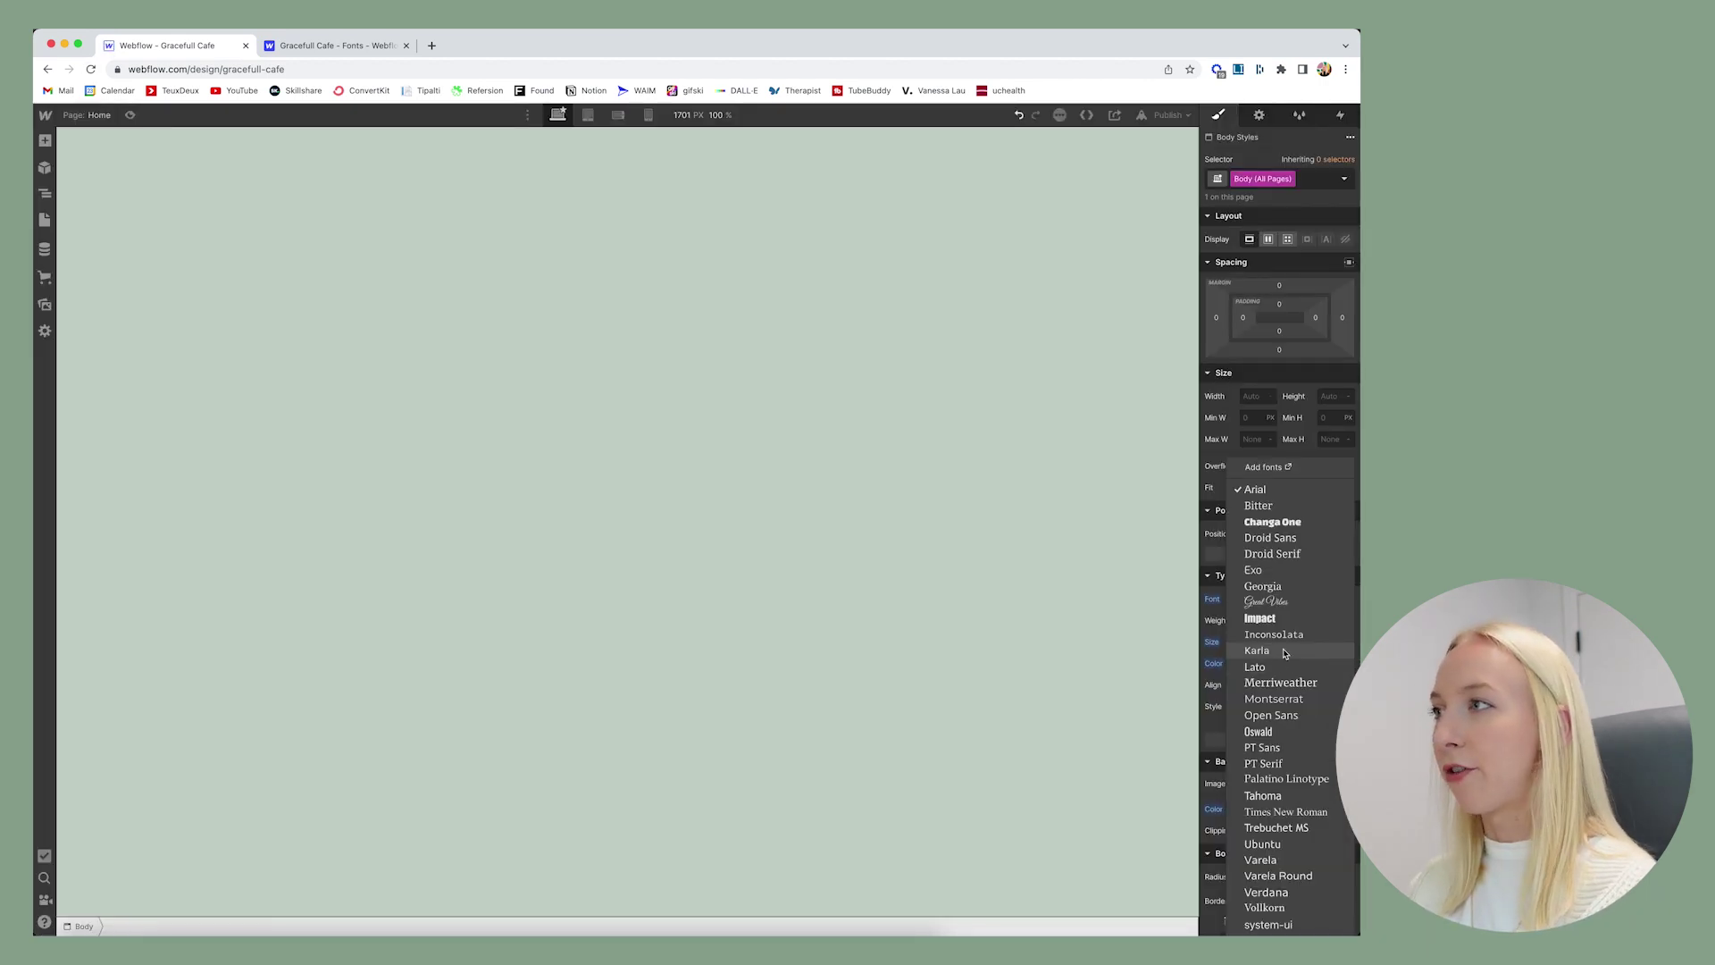
{"action": "left_click", "coordinate": [1287, 651]}
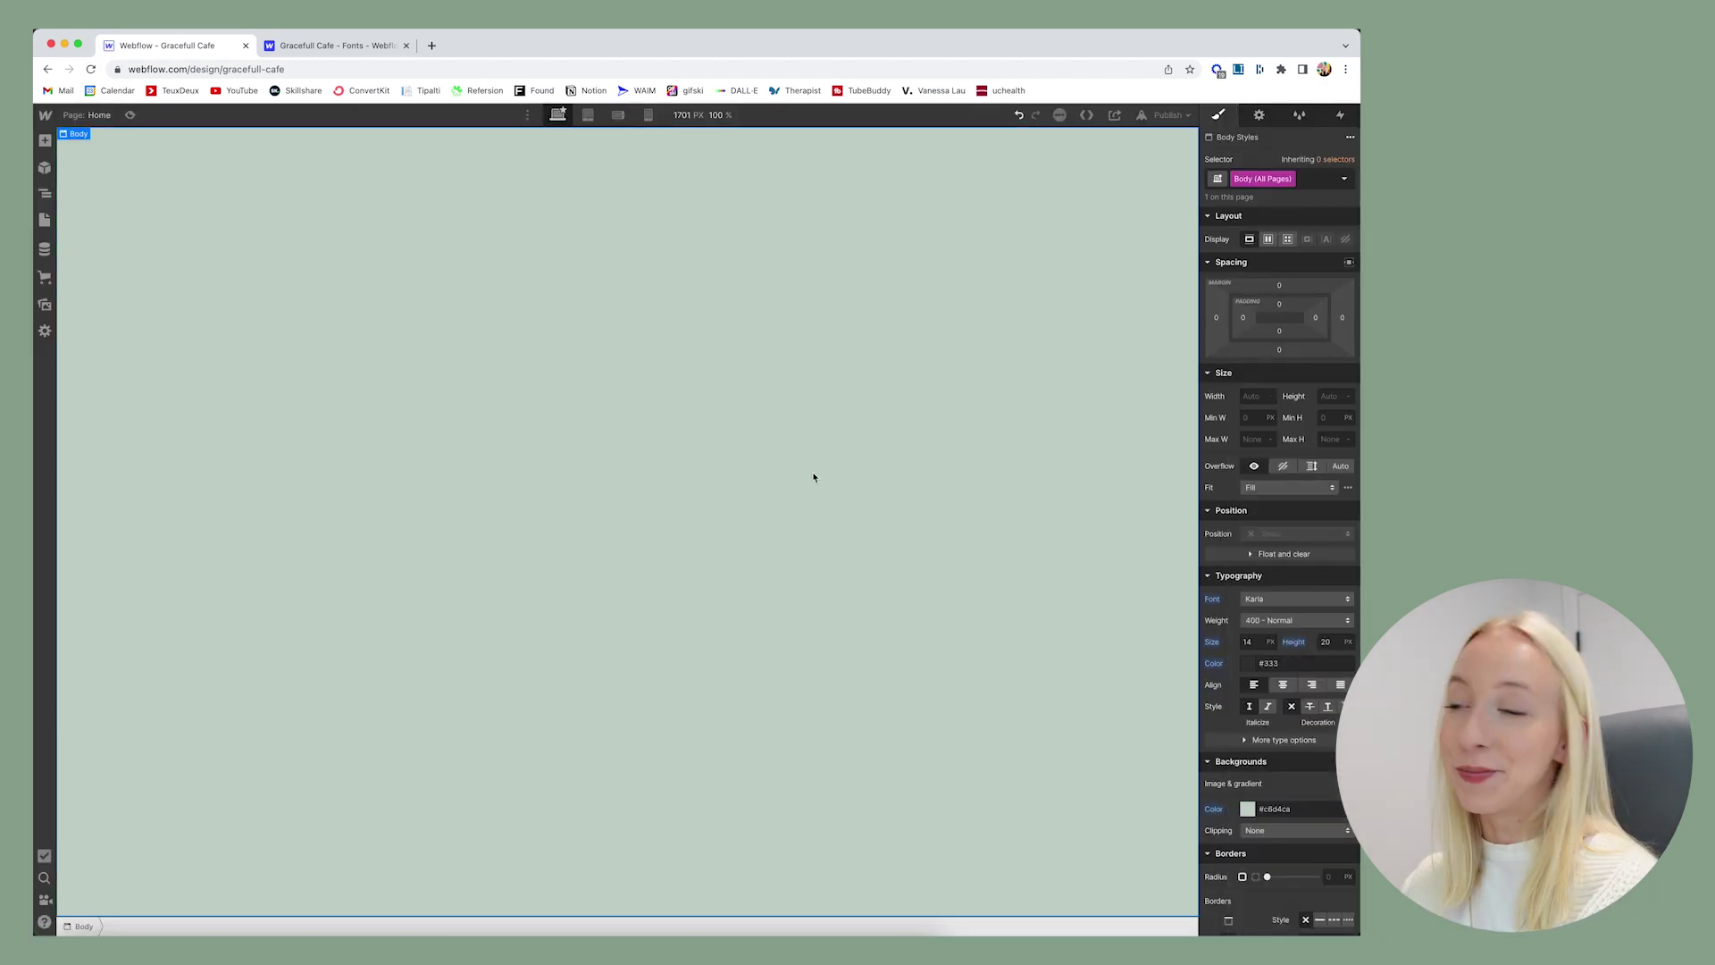
{"action": "key", "text": "ctrl+Tab"}
{"action": "scroll", "coordinate": [398, 465], "scroll_direction": "down", "scroll_amount": 2}
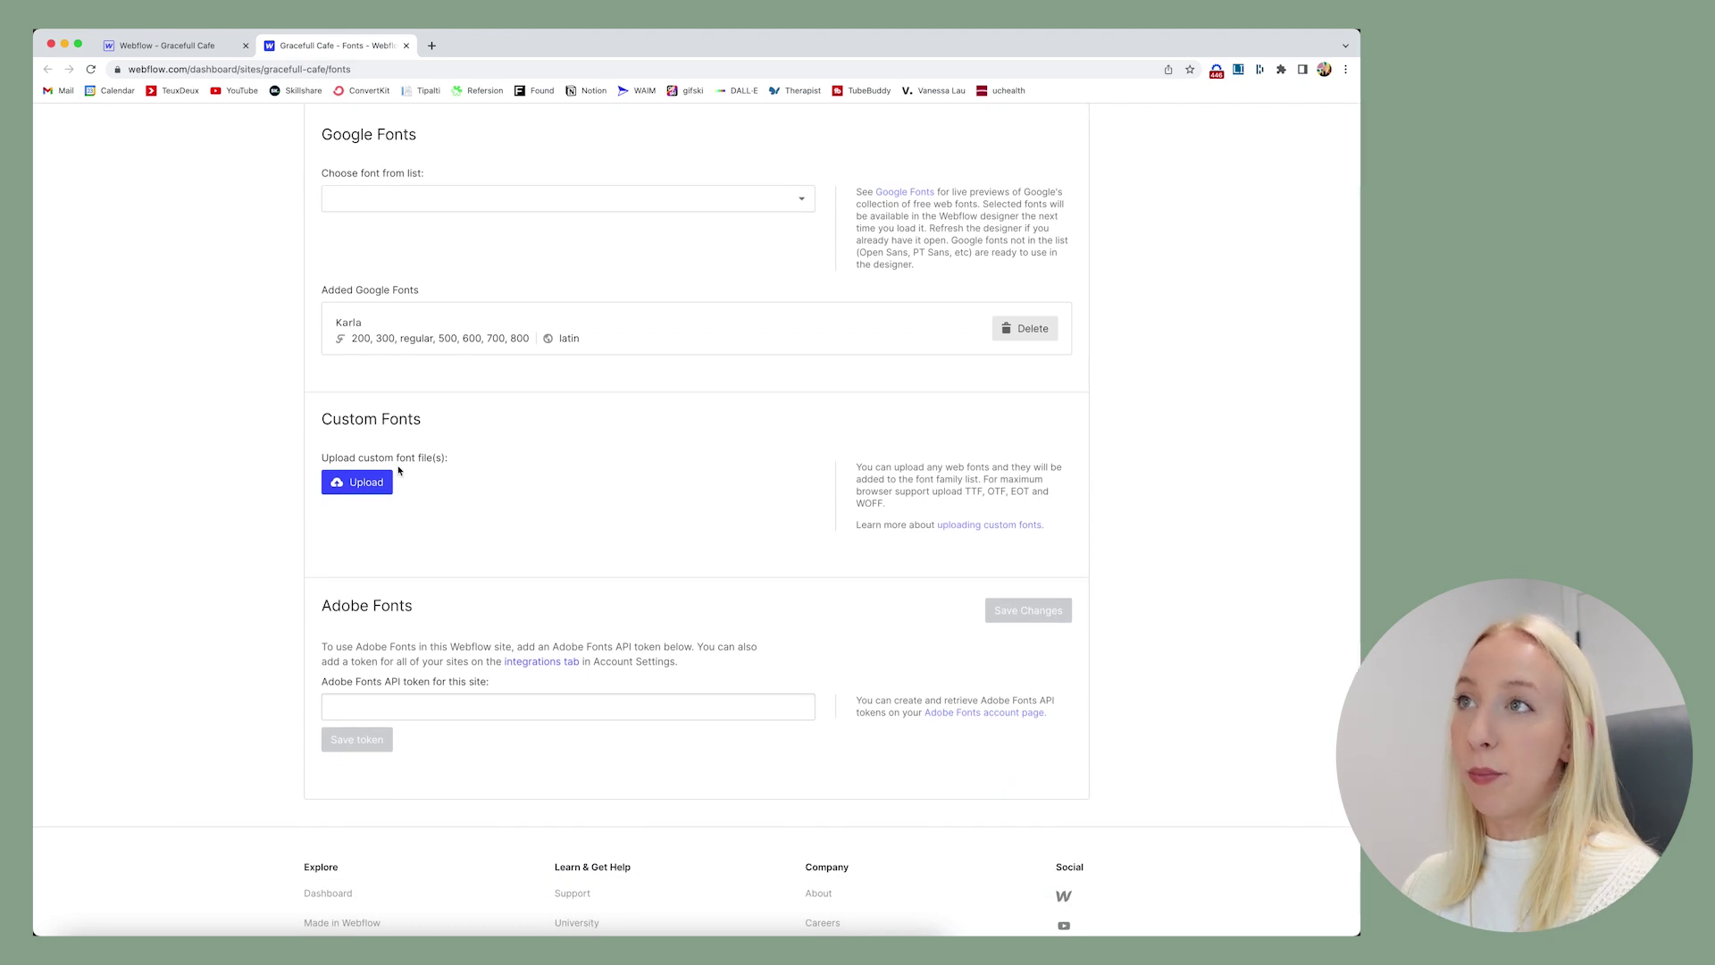
{"action": "scroll", "coordinate": [537, 506], "scroll_direction": "down", "scroll_amount": 2}
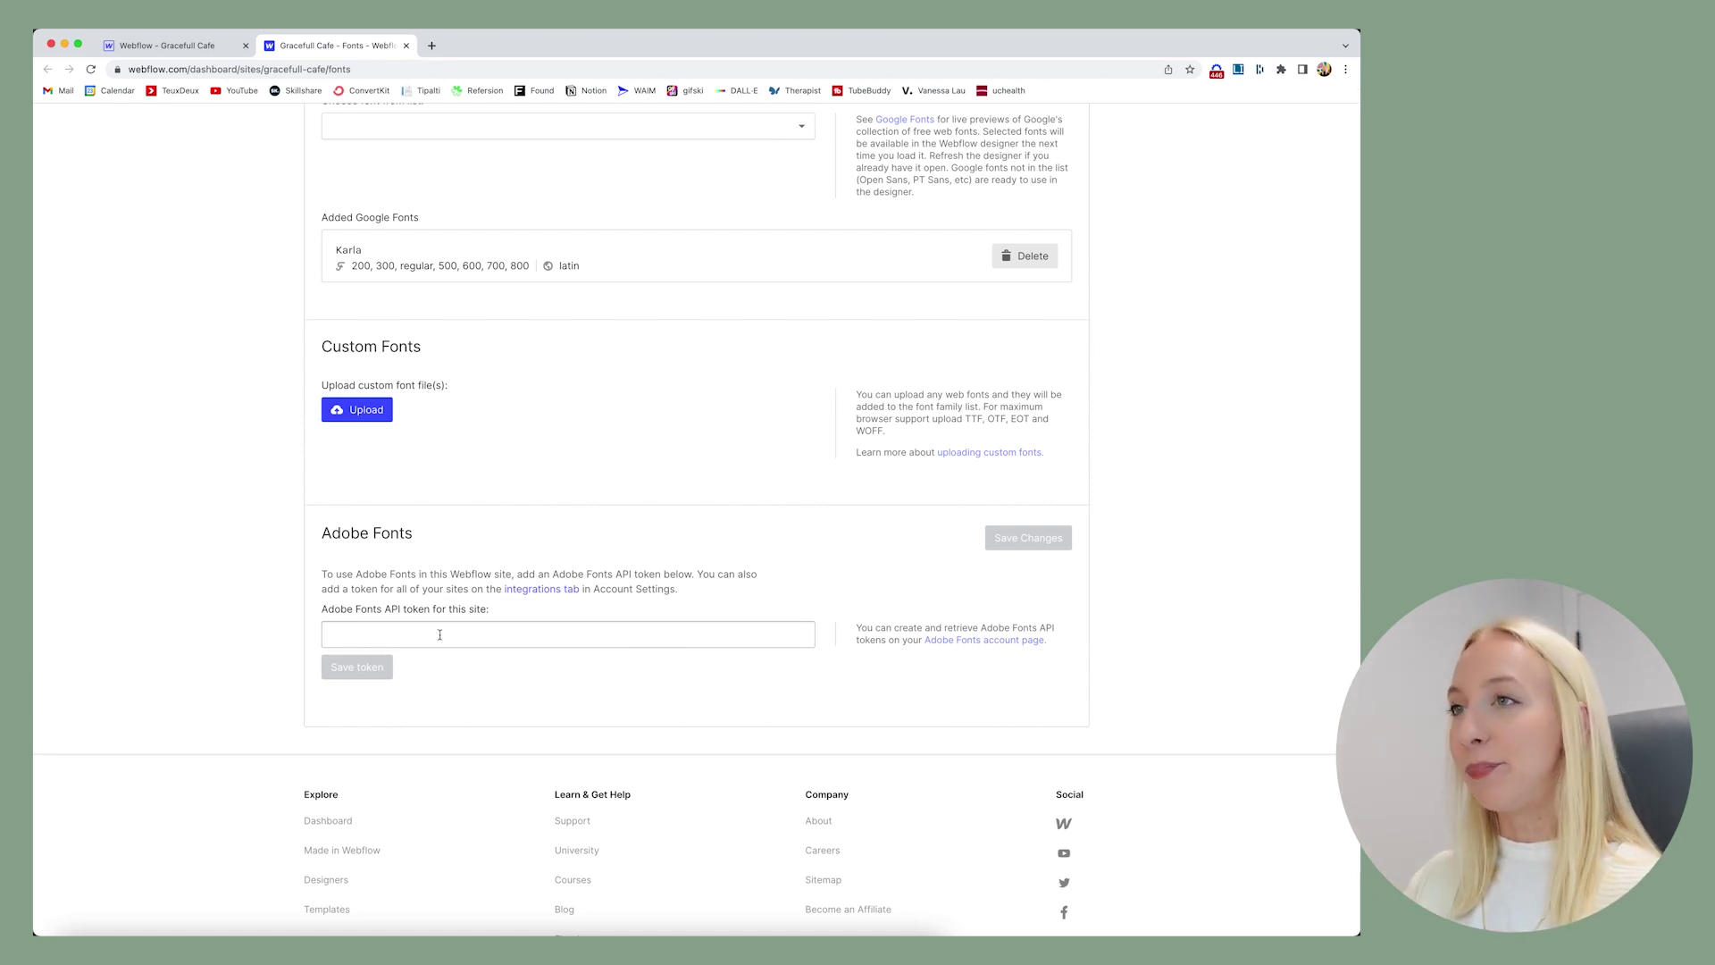
- Close the Fonts tab and inspect the DONATE button's 3px green box shadow
{"action": "key", "text": "super+w"}
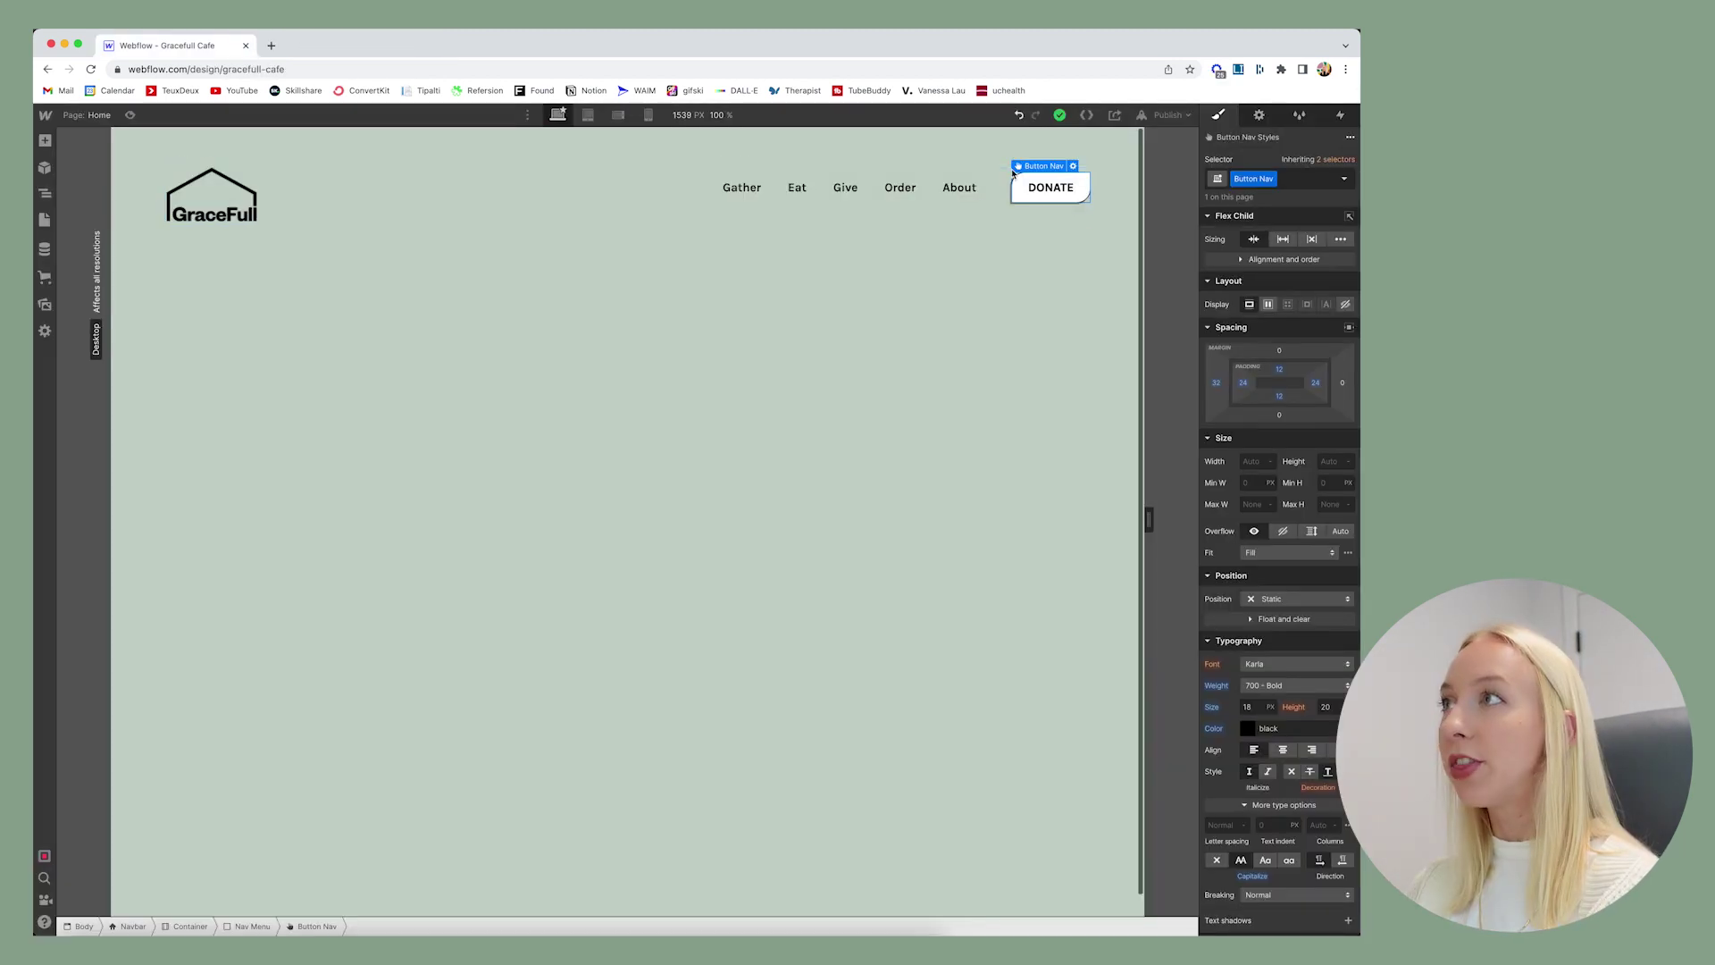
{"action": "scroll", "coordinate": [1331, 564], "scroll_direction": "down", "scroll_amount": 8}
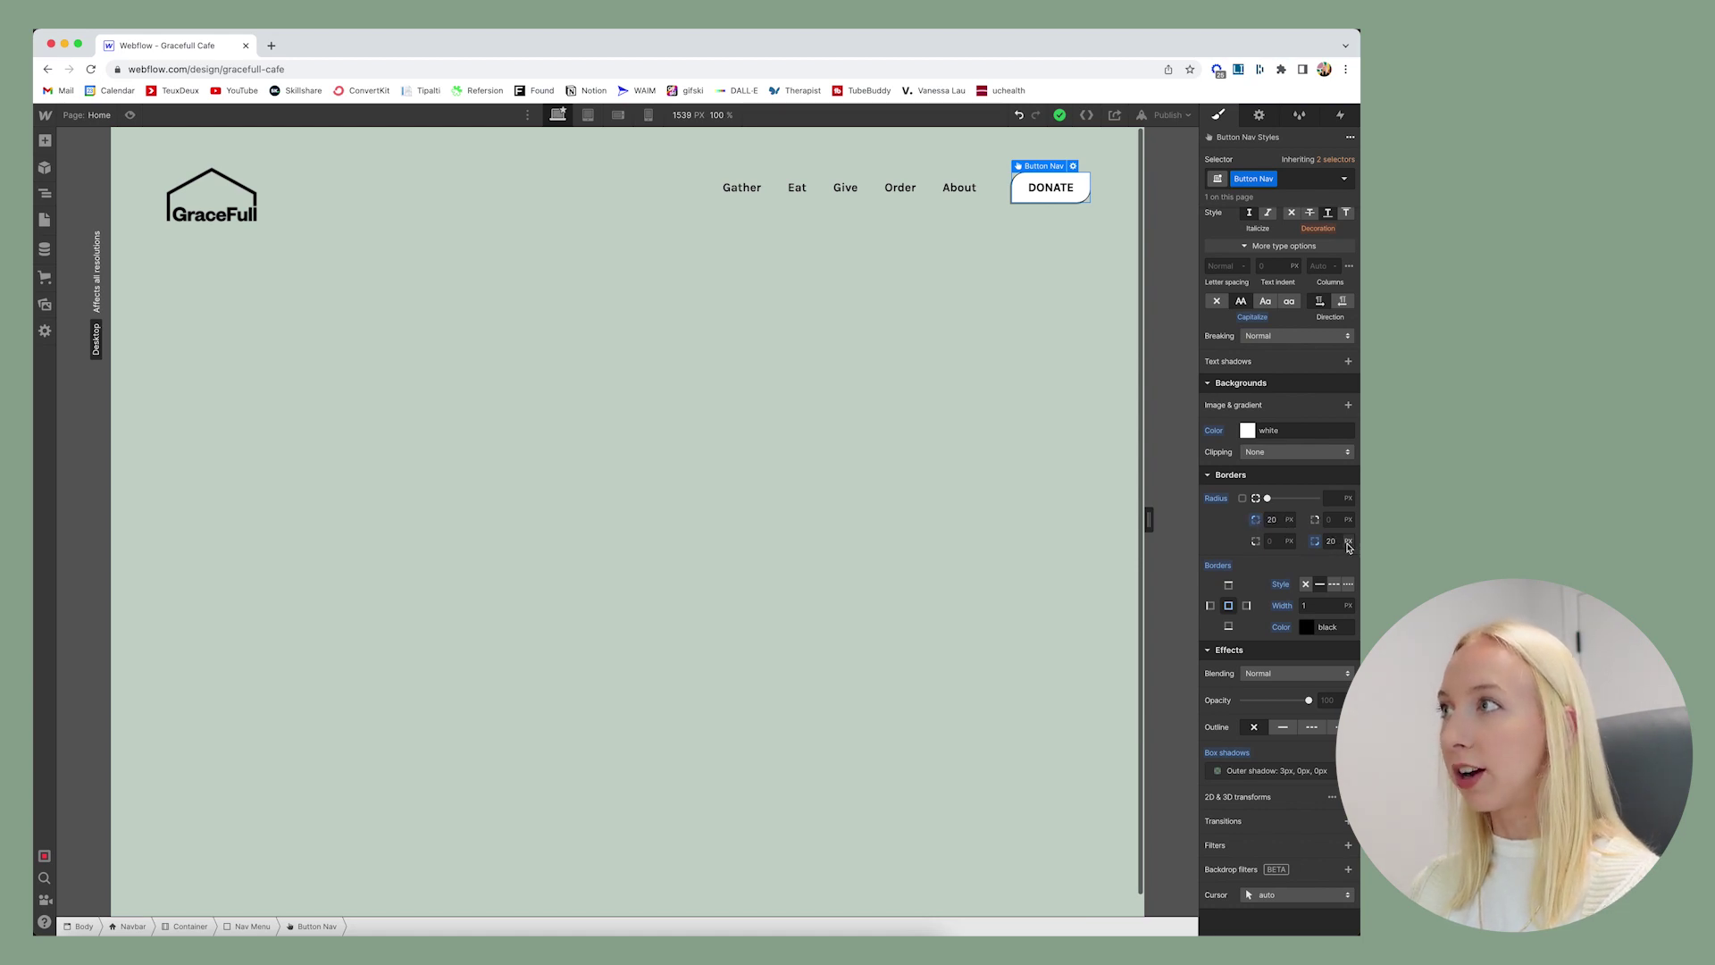
{"action": "left_click", "coordinate": [1110, 249]}
{"action": "left_click", "coordinate": [1061, 203]}
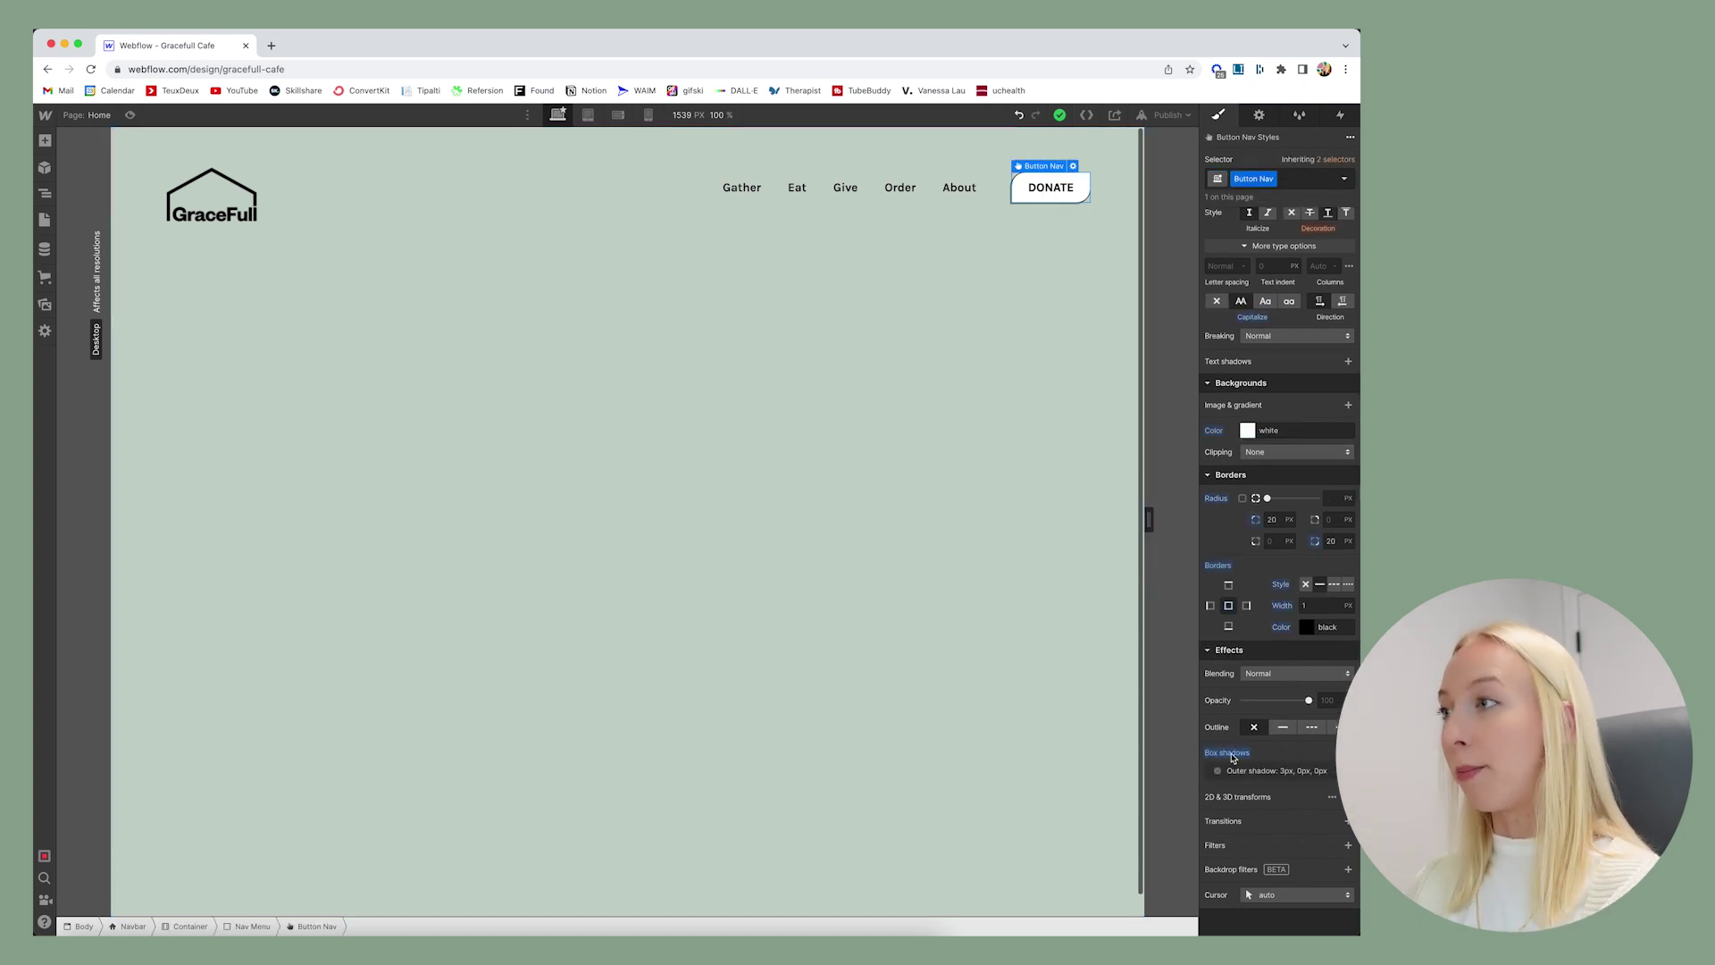
{"action": "mouse_move", "coordinate": [1233, 757]}
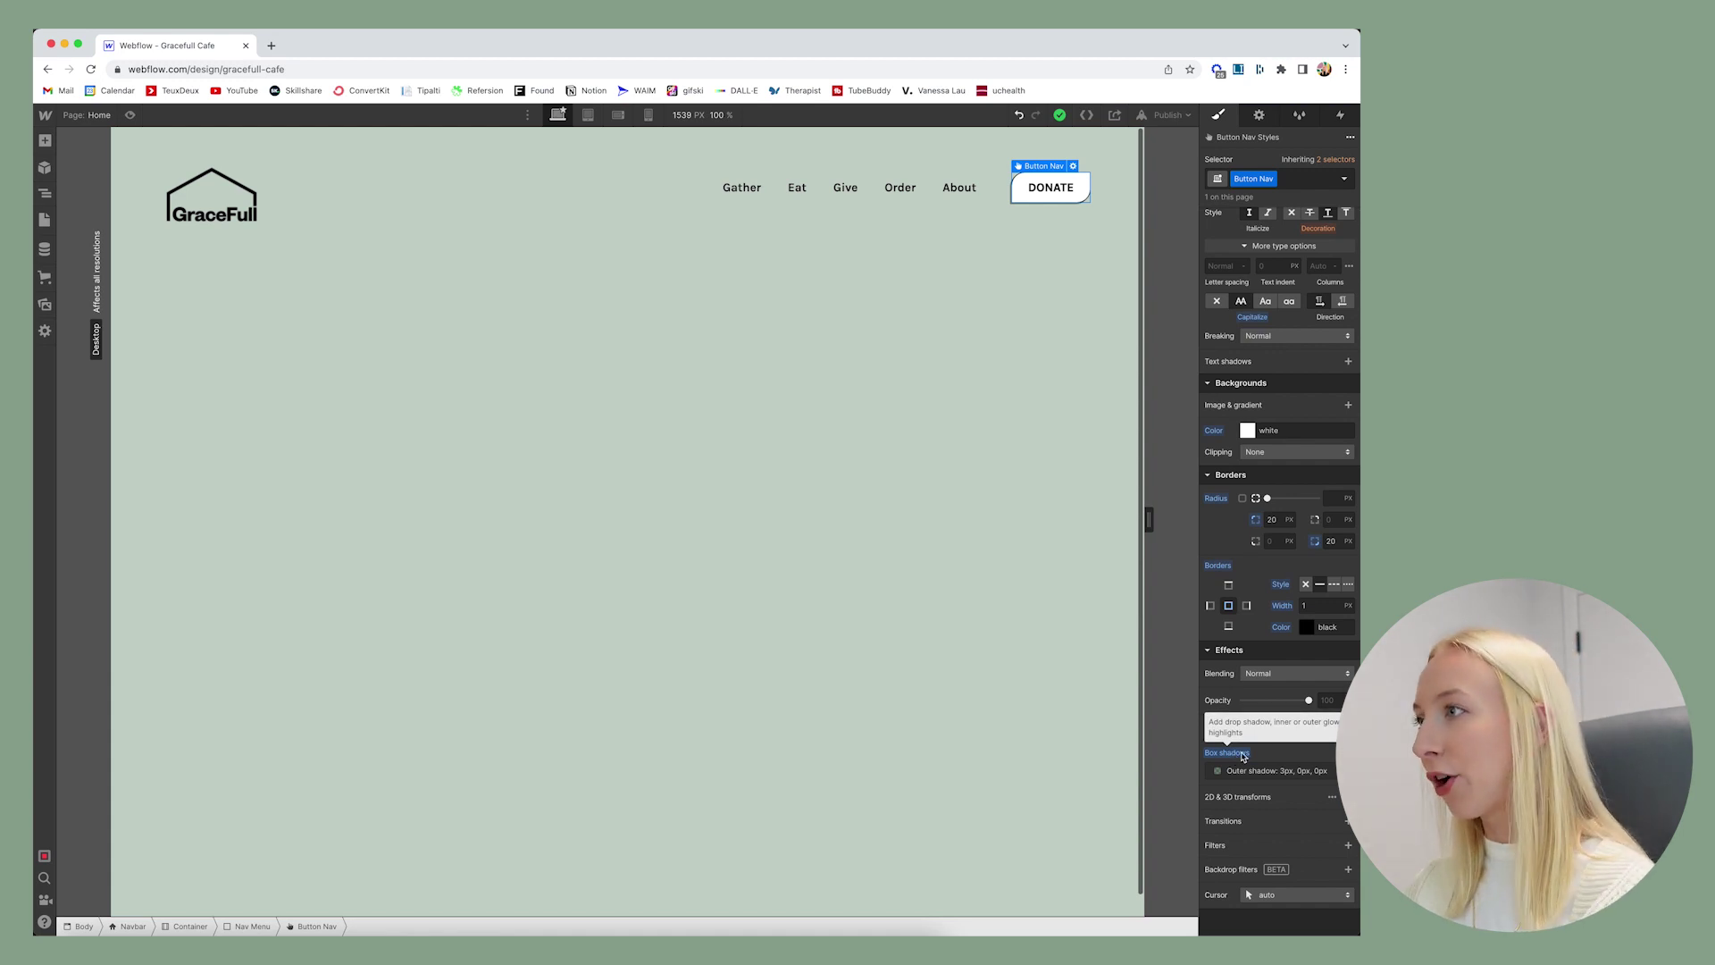
{"action": "left_click", "coordinate": [1268, 770]}
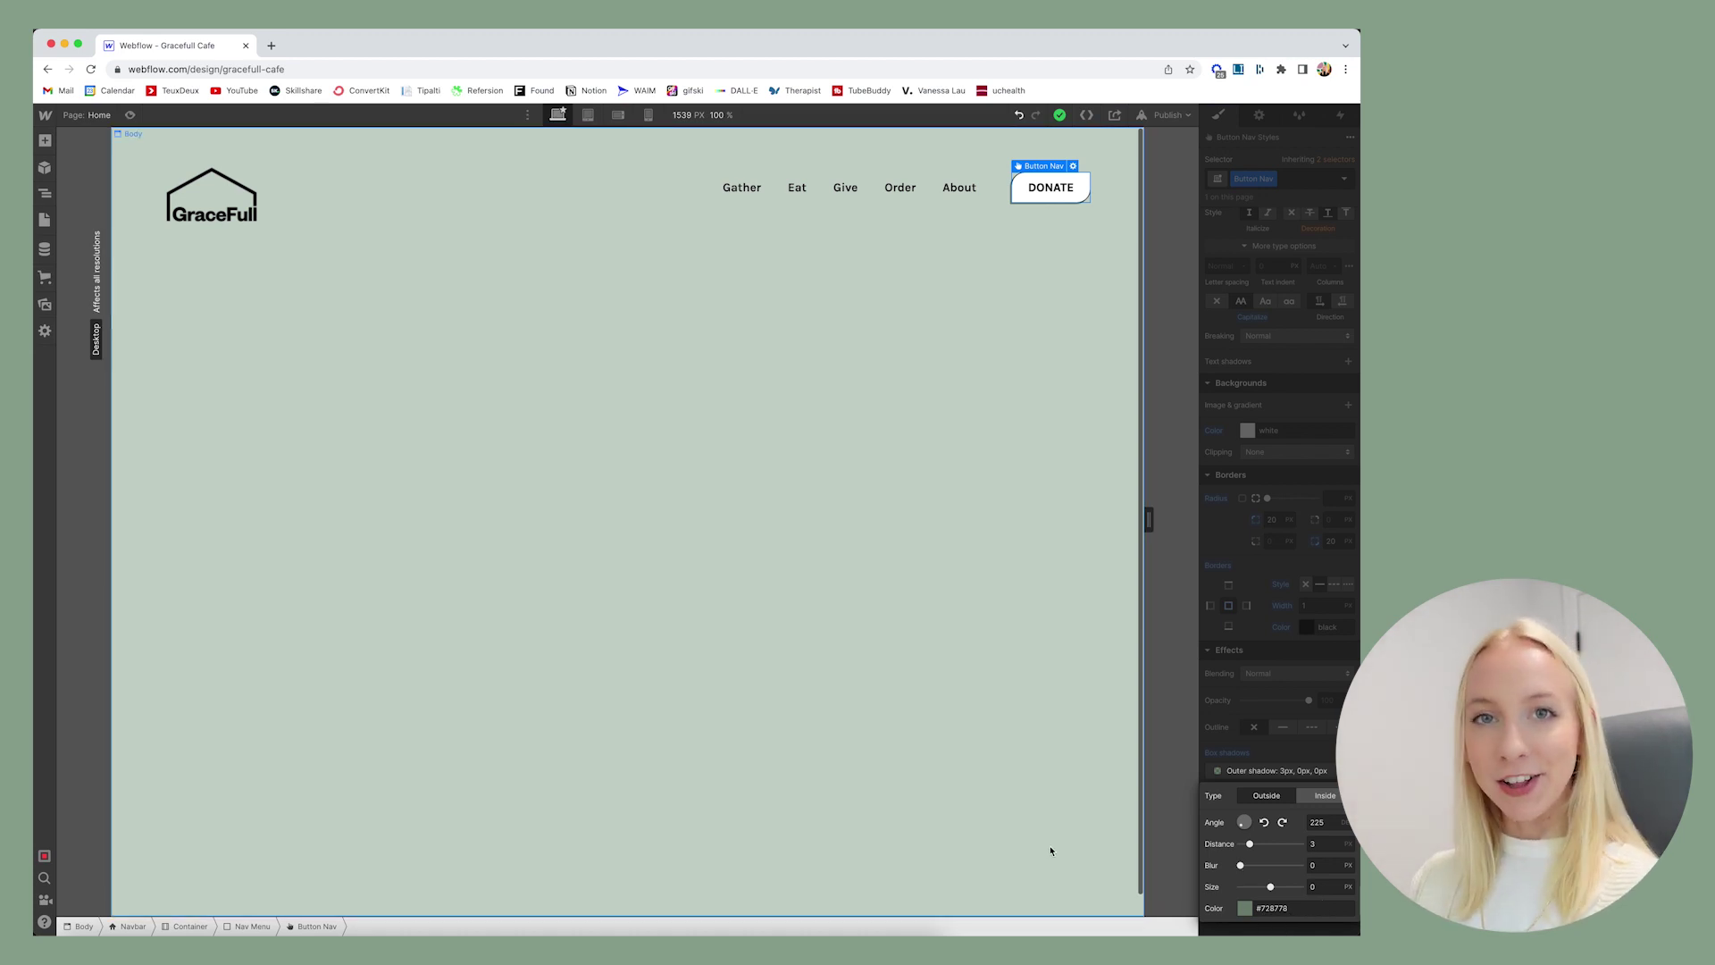
{"action": "left_click", "coordinate": [681, 480]}
- Add a new section below the navbar and set its display to Grid
{"action": "key", "text": "a"}
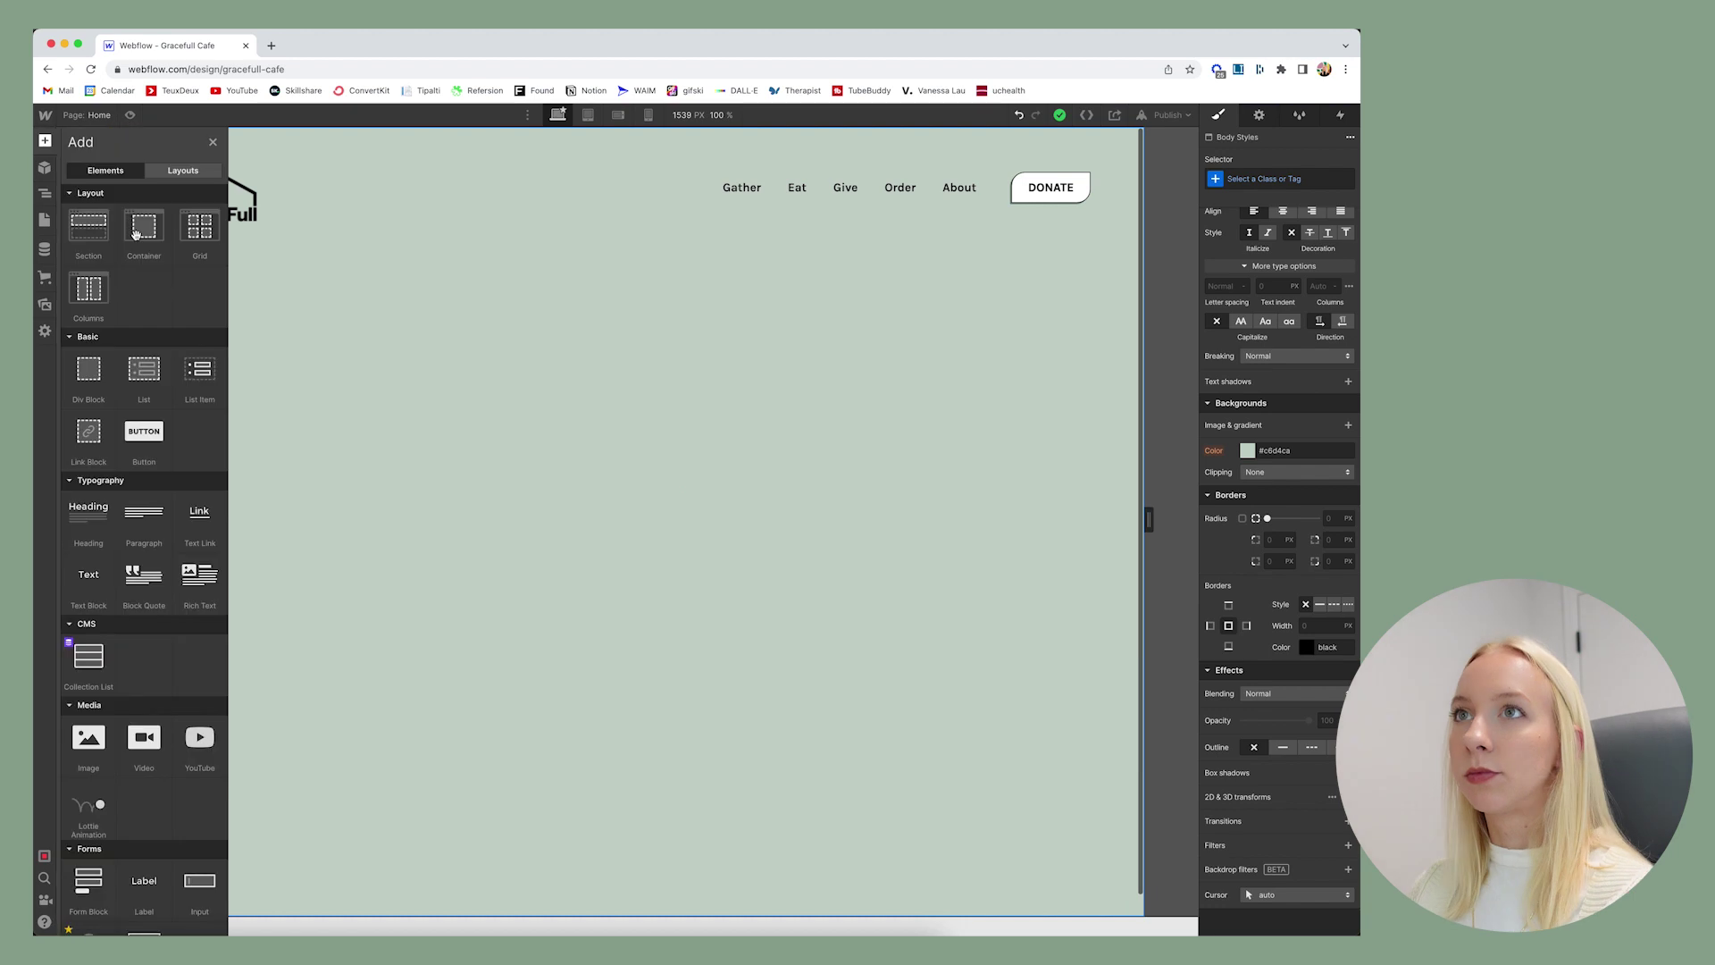
{"action": "left_click_drag", "start_coordinate": [84, 223], "coordinate": [705, 533]}
{"action": "key", "text": "a"}
{"action": "key", "text": "a"}
{"action": "left_click", "coordinate": [1287, 240]}
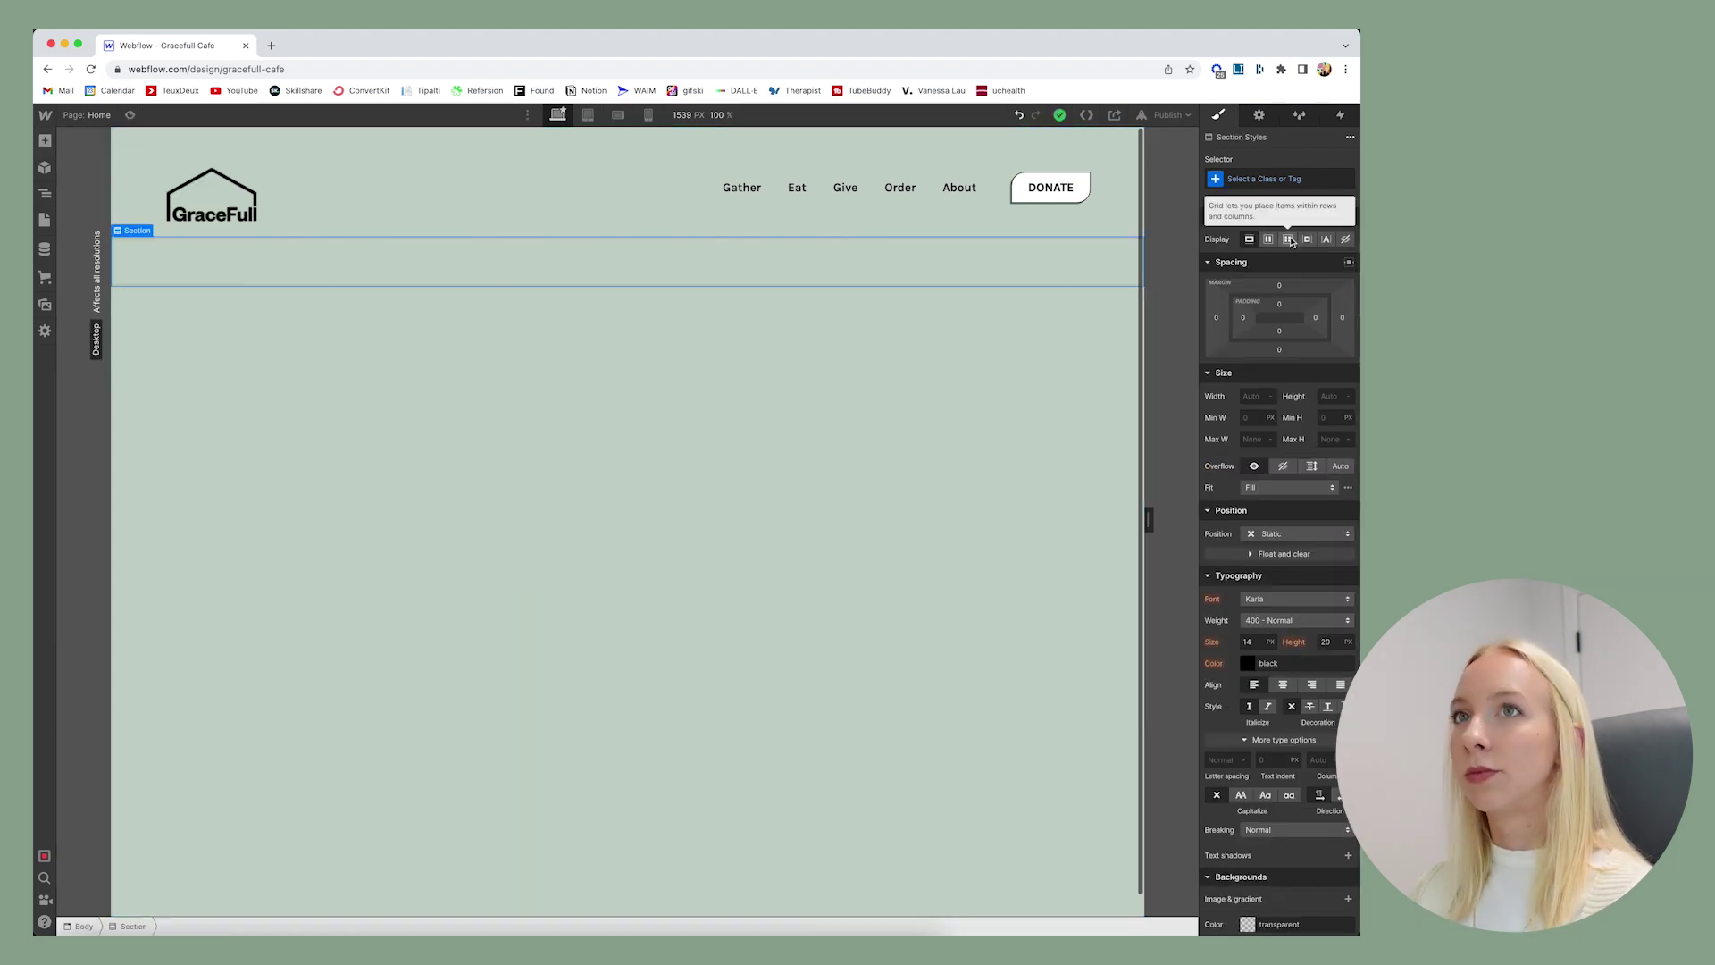
- Place a HeaderText div in the first grid cell with an 'Eat. Gather. Give.' text block
{"action": "key", "text": "a"}
{"action": "left_click_drag", "start_coordinate": [84, 370], "coordinate": [250, 327]}
{"action": "key", "text": "super+Return"}
{"action": "type", "text": "HeaderText"}
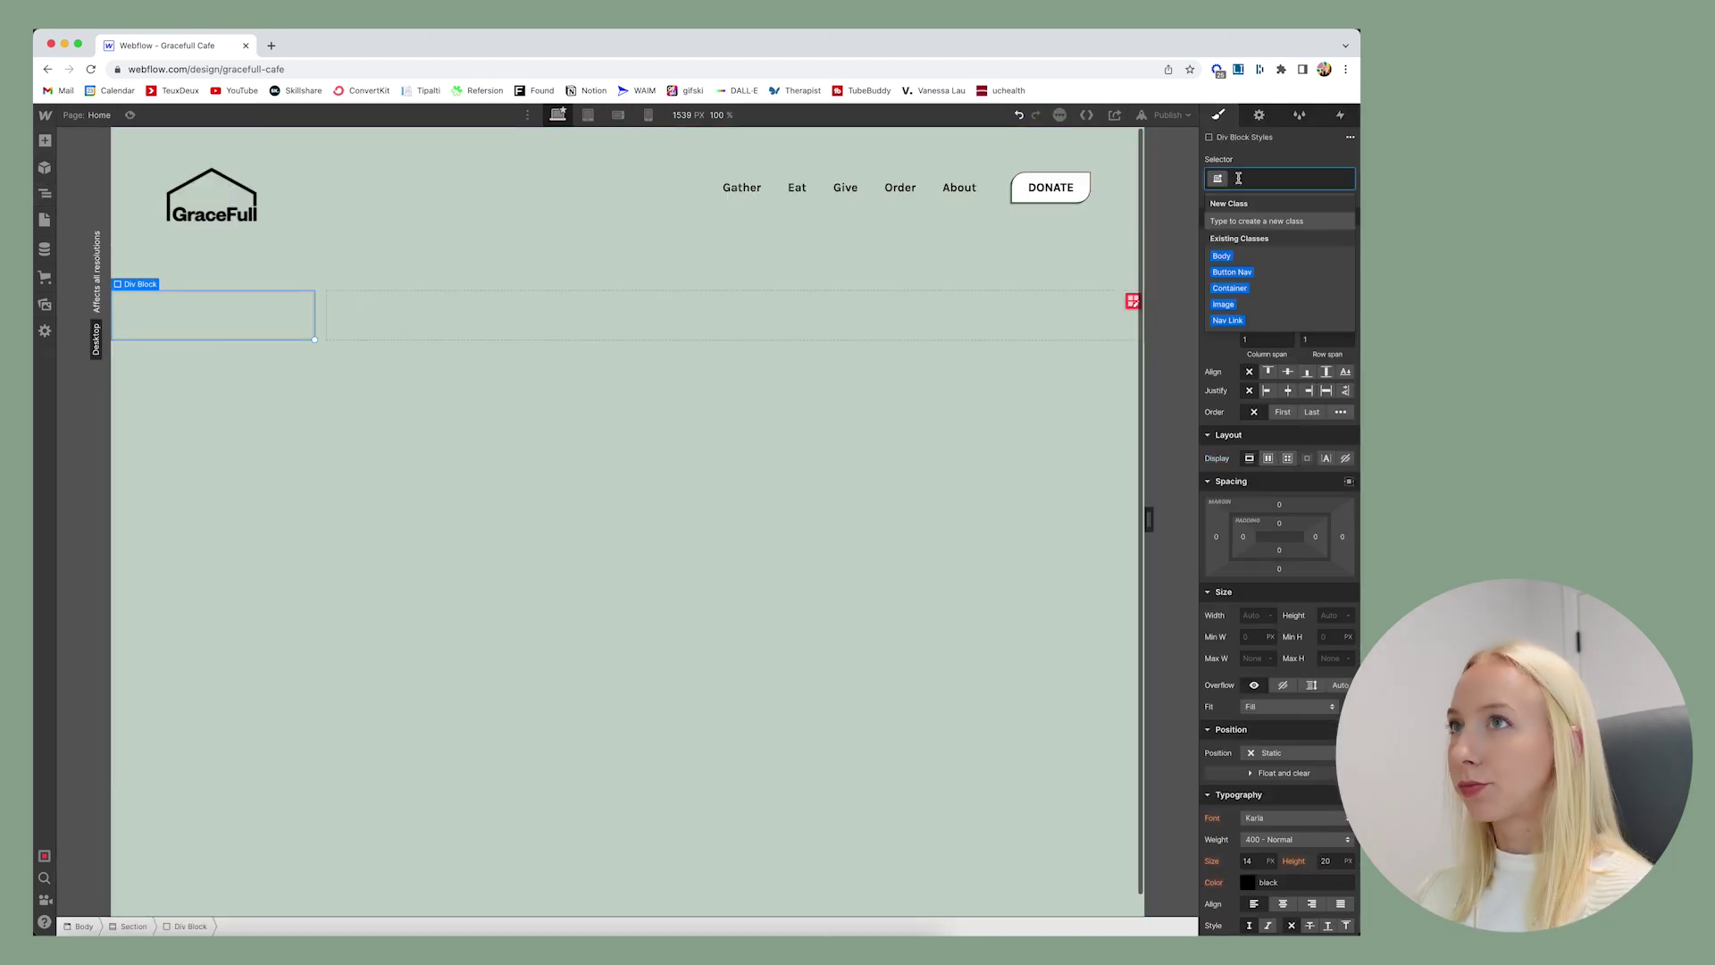
{"action": "key", "text": "Return"}
{"action": "key", "text": "a"}
{"action": "left_click_drag", "start_coordinate": [84, 500], "coordinate": [214, 313]}
{"action": "key", "text": "a"}
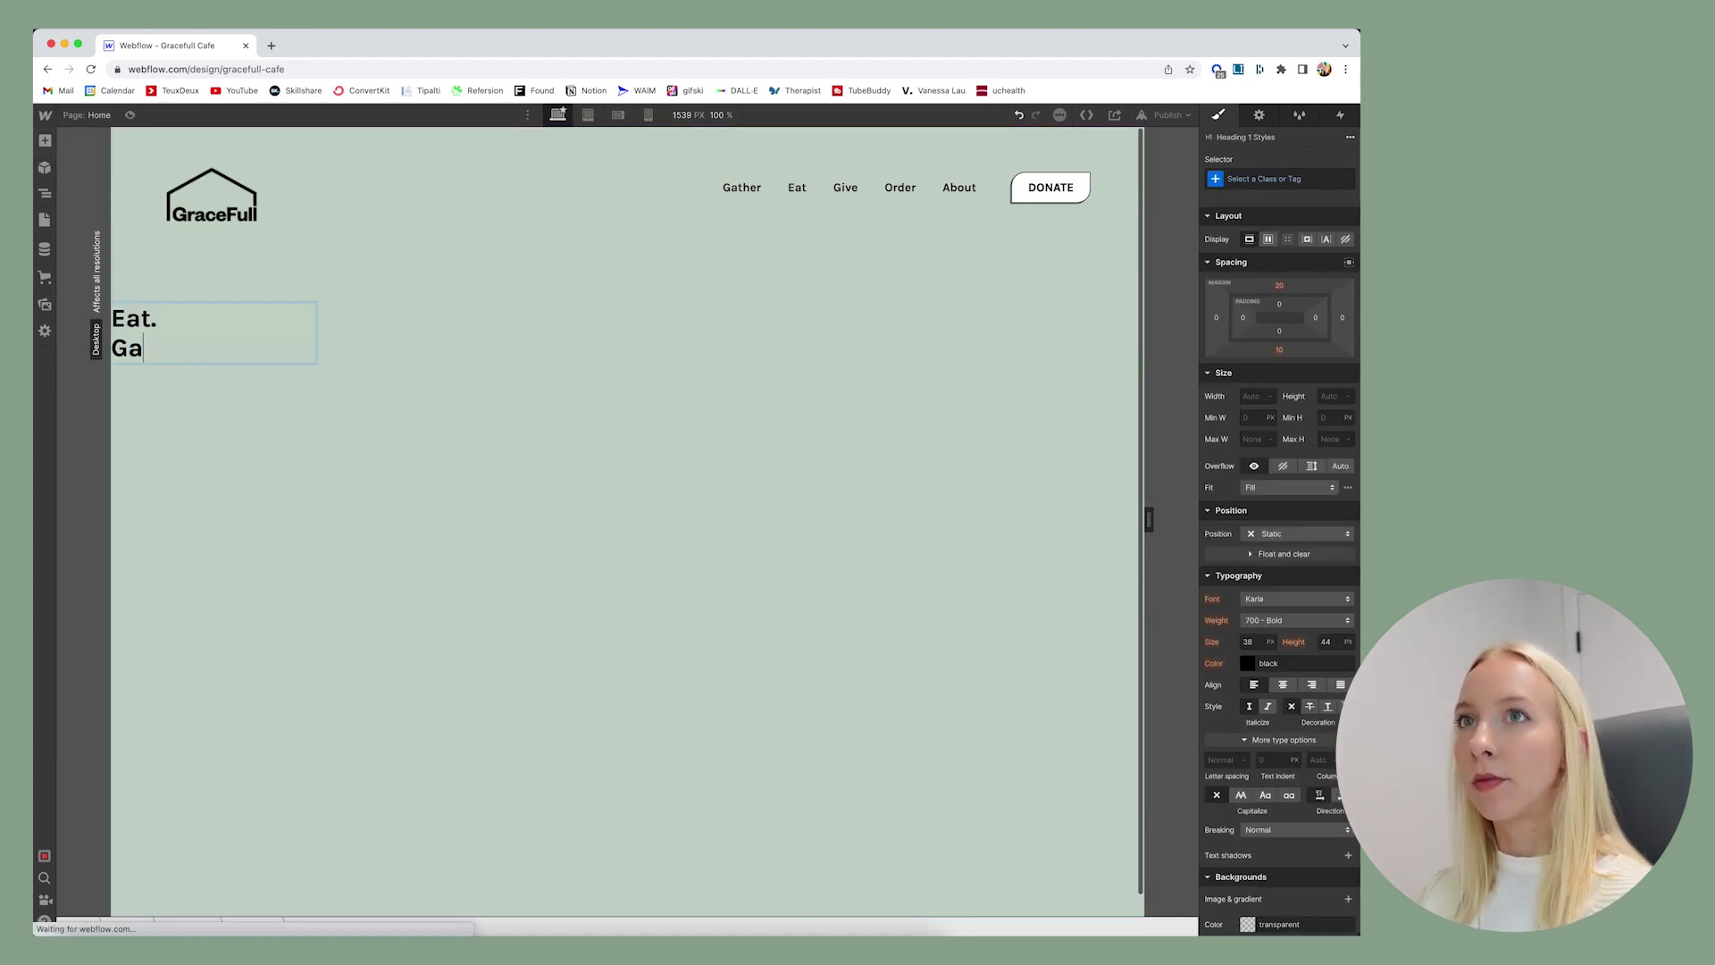
{"action": "type", "text": "ther. Give."}
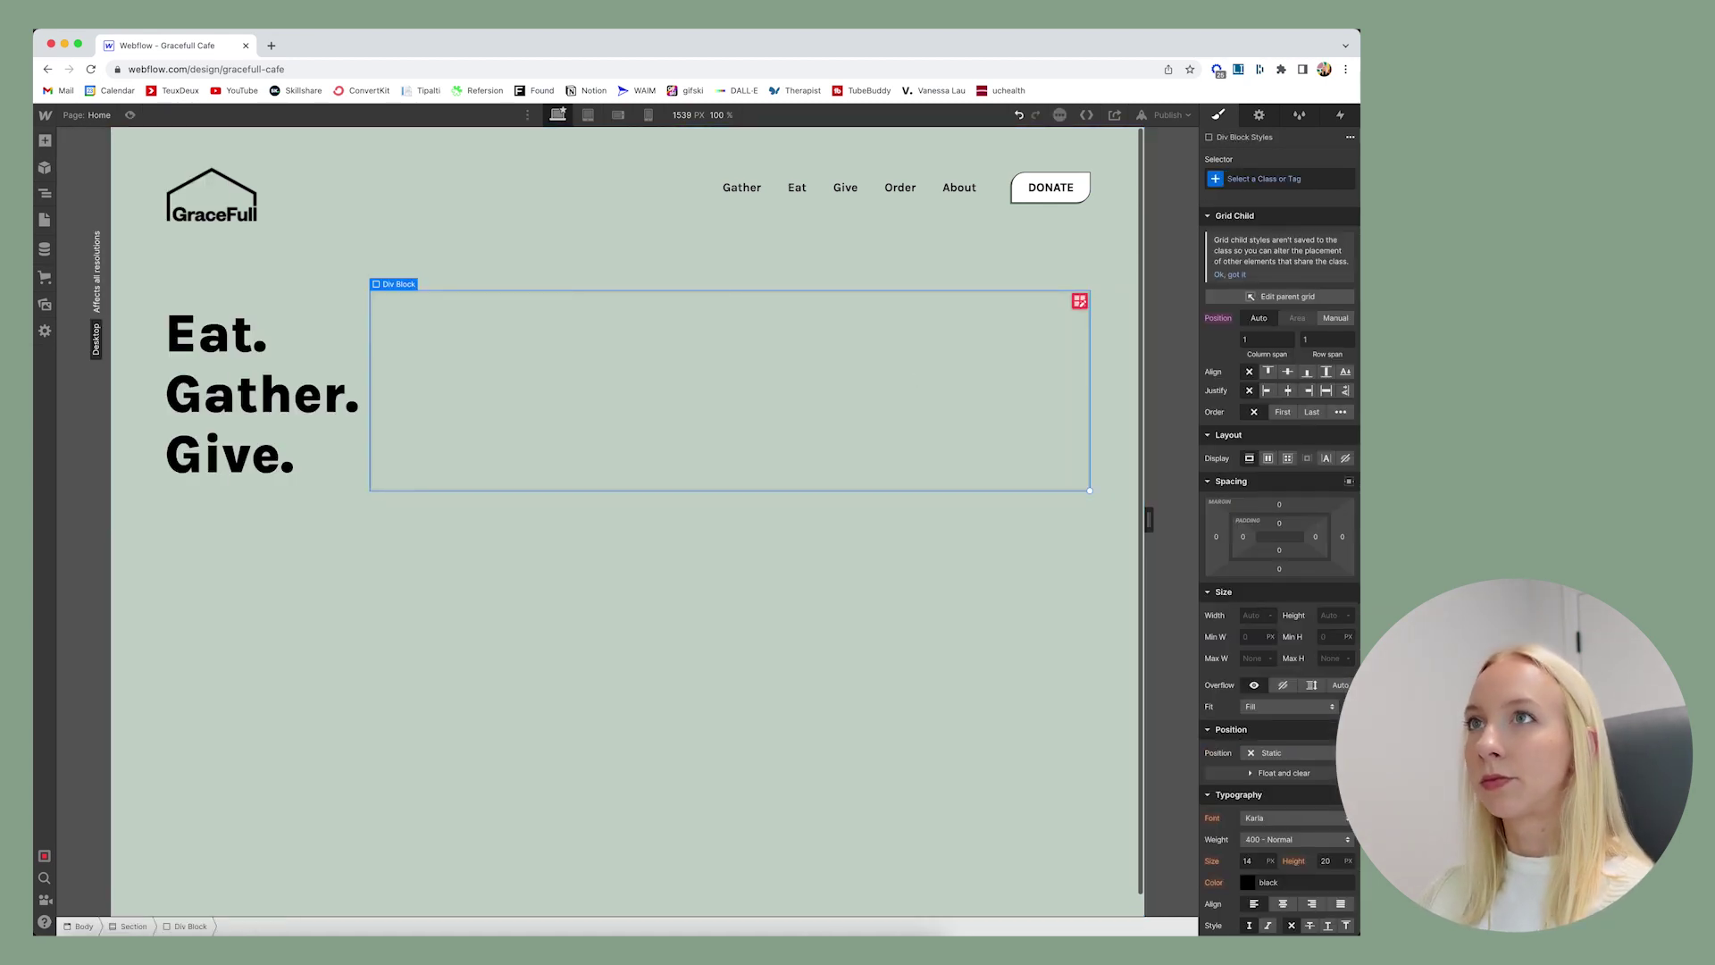
- Put the photo block in the second cell, justified end, with the photo sized 615 by 557
{"action": "left_click_drag", "start_coordinate": [1283, 383], "coordinate": [842, 394]}
{"action": "left_click", "coordinate": [1306, 390]}
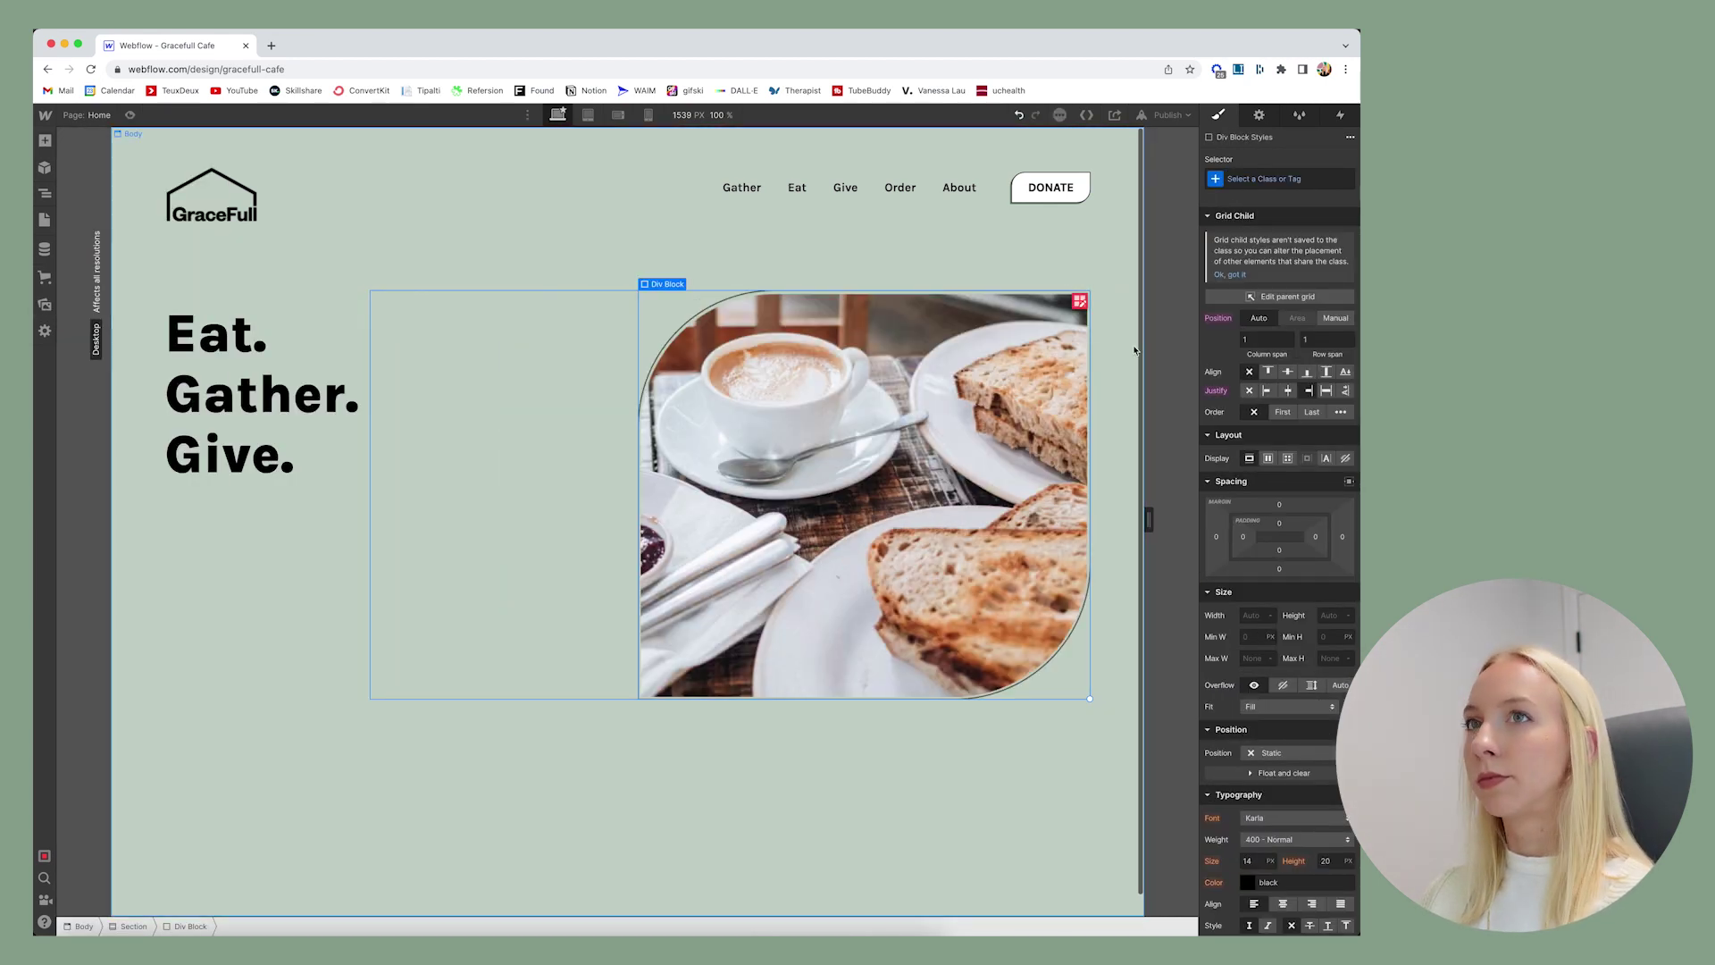
{"action": "left_click", "coordinate": [1072, 683]}
{"action": "left_click_drag", "start_coordinate": [1087, 697], "coordinate": [1137, 661]}
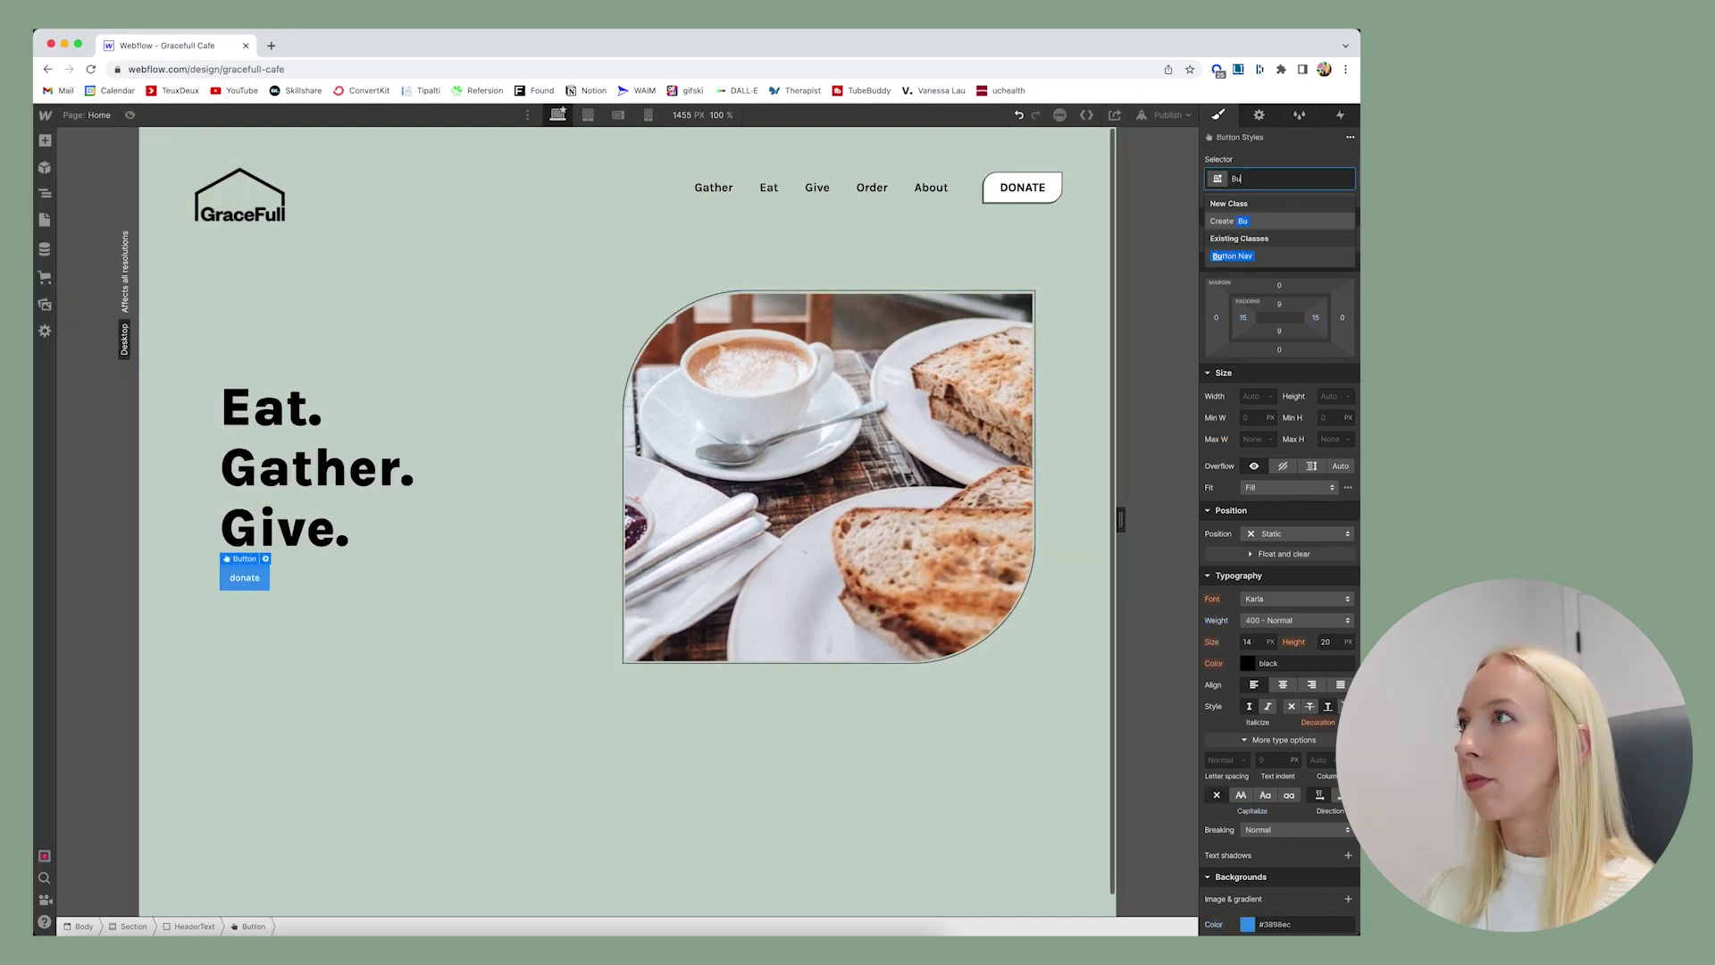
- Style the VIEW MENU hero button from the navbar button, swapped for a combo class
{"action": "key", "text": "Return"}
{"action": "key", "text": "BackSpace"}
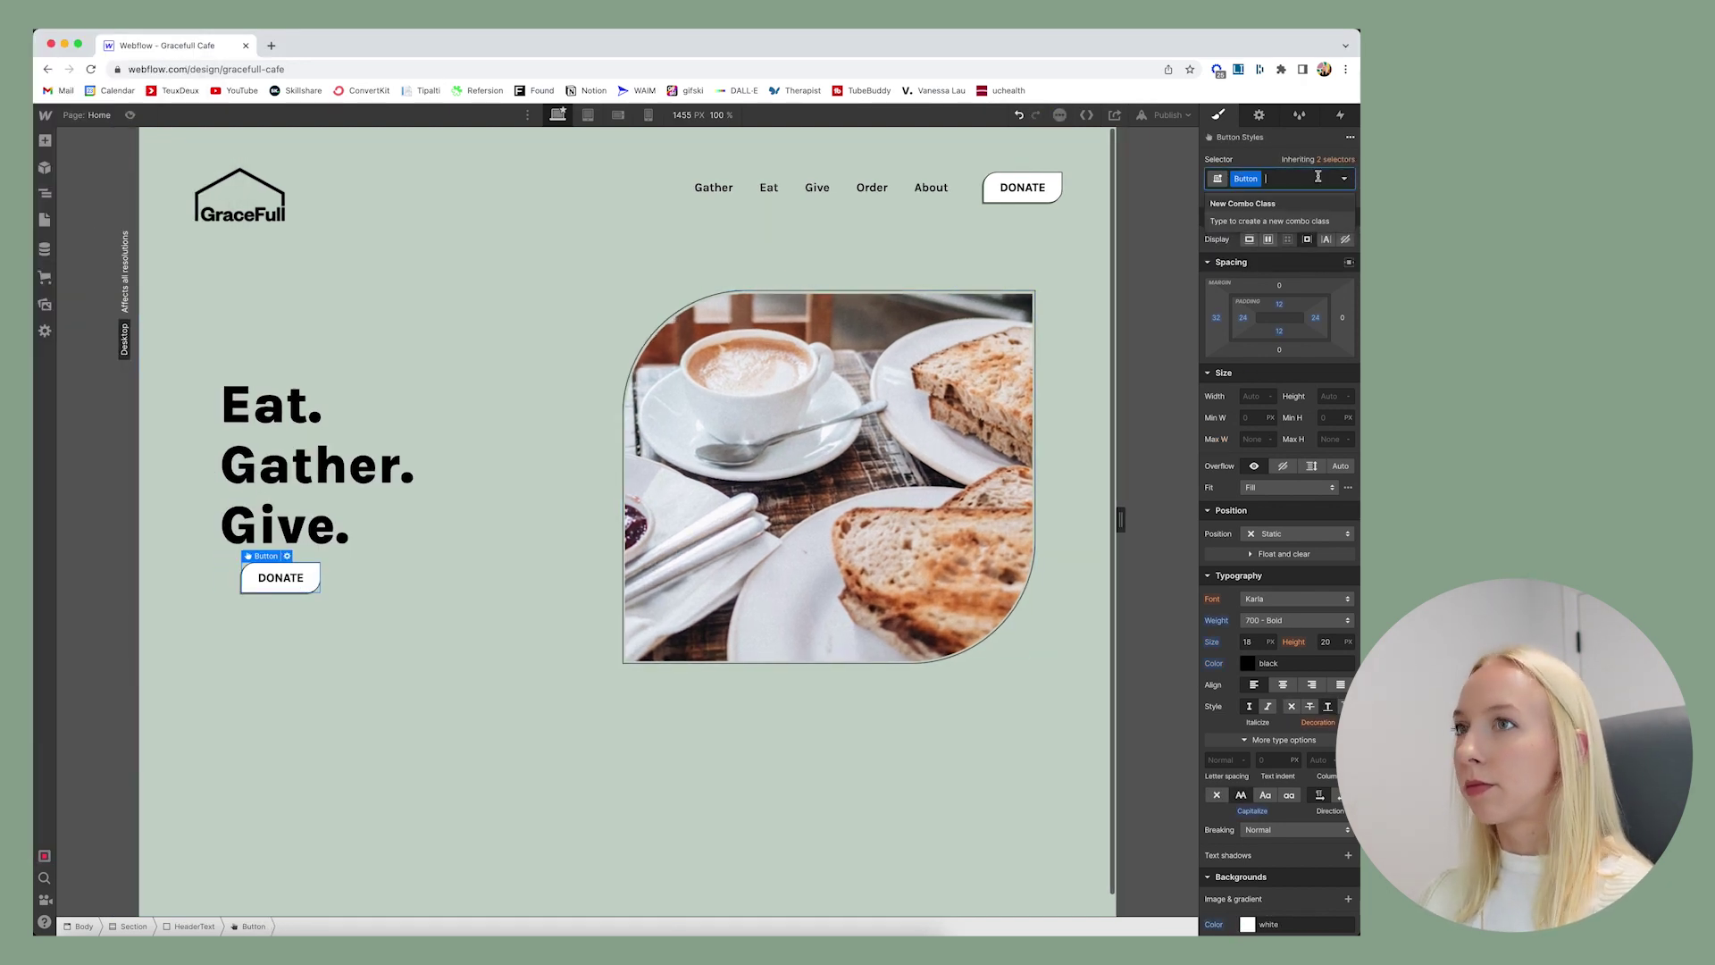
{"action": "left_click", "coordinate": [1316, 399]}
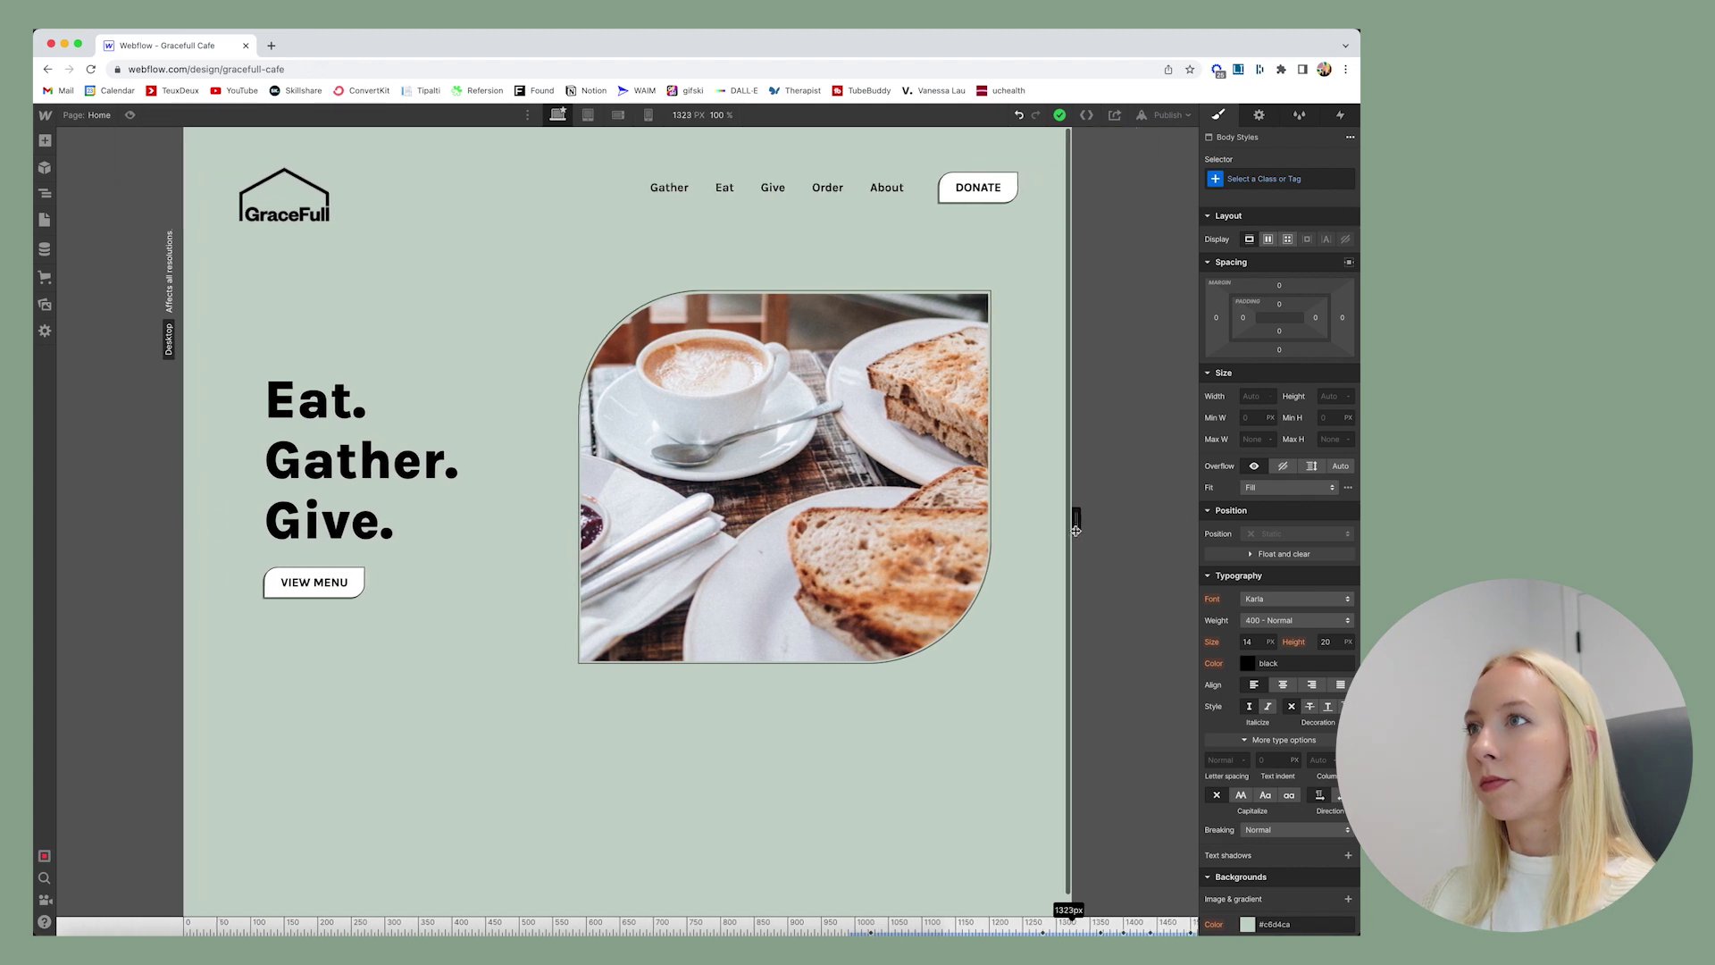
{"action": "left_click", "coordinate": [592, 309]}
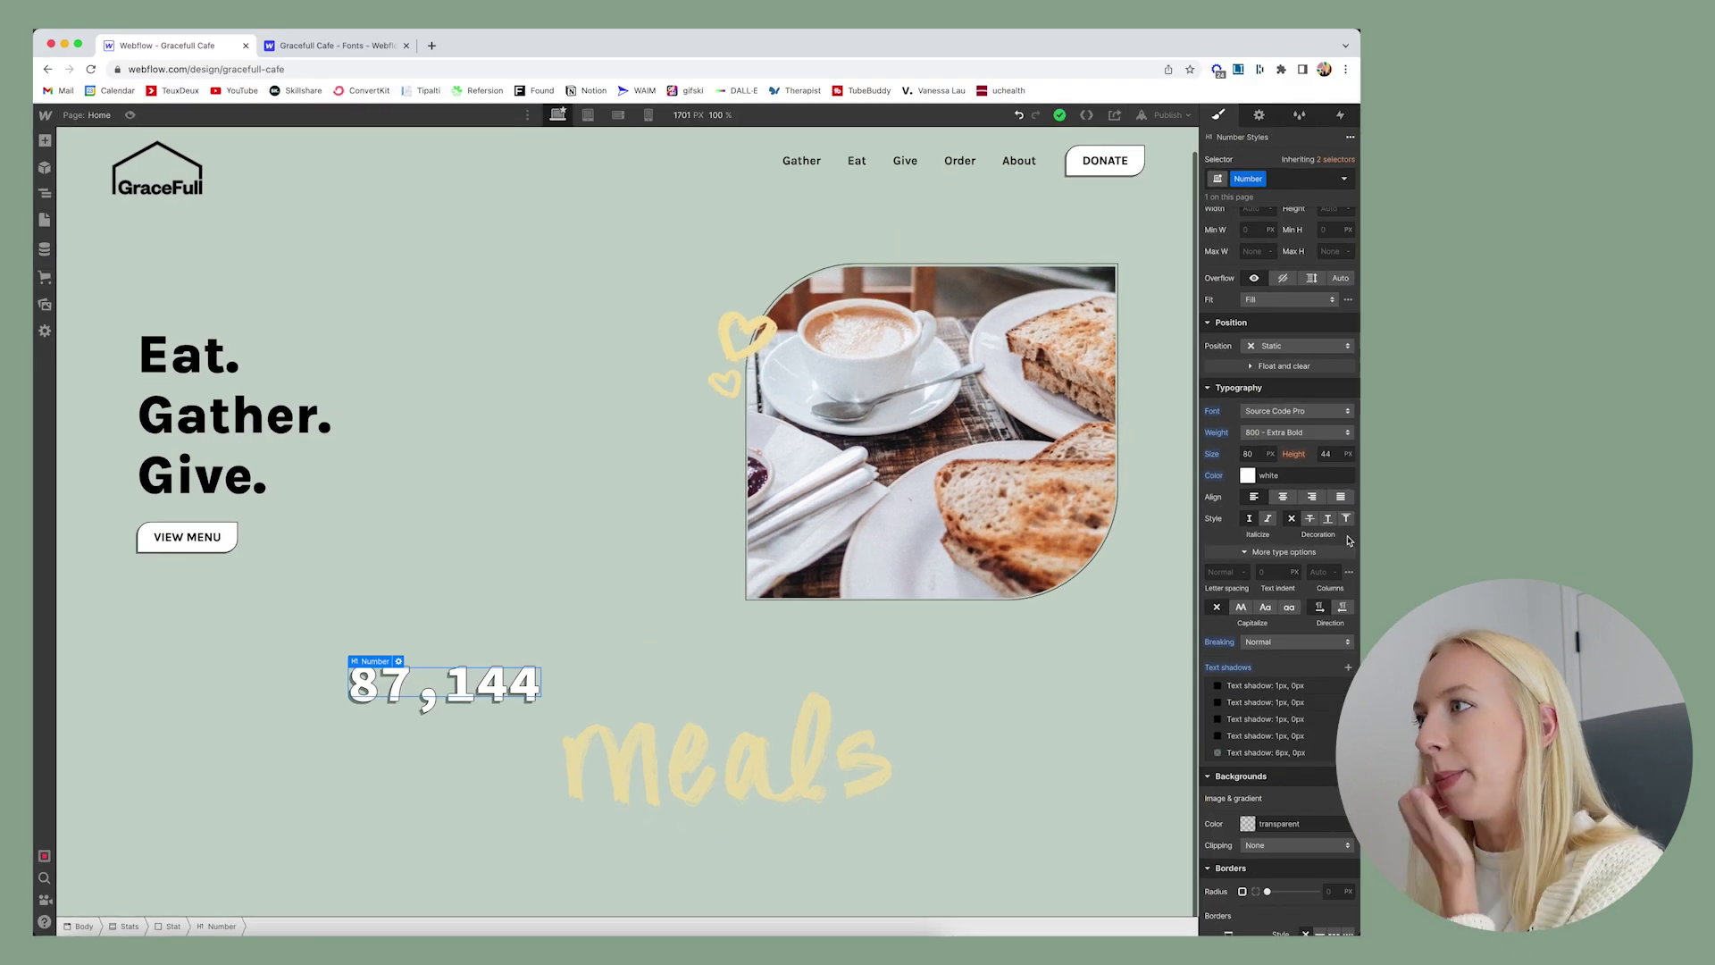
- Adjust the 87,144 number's stacked text shadows to 1px black, no blur, outlining the white figures
{"action": "scroll", "coordinate": [1322, 617], "scroll_direction": "down", "scroll_amount": 3}
{"action": "scroll", "coordinate": [1323, 623], "scroll_direction": "up", "scroll_amount": 1}
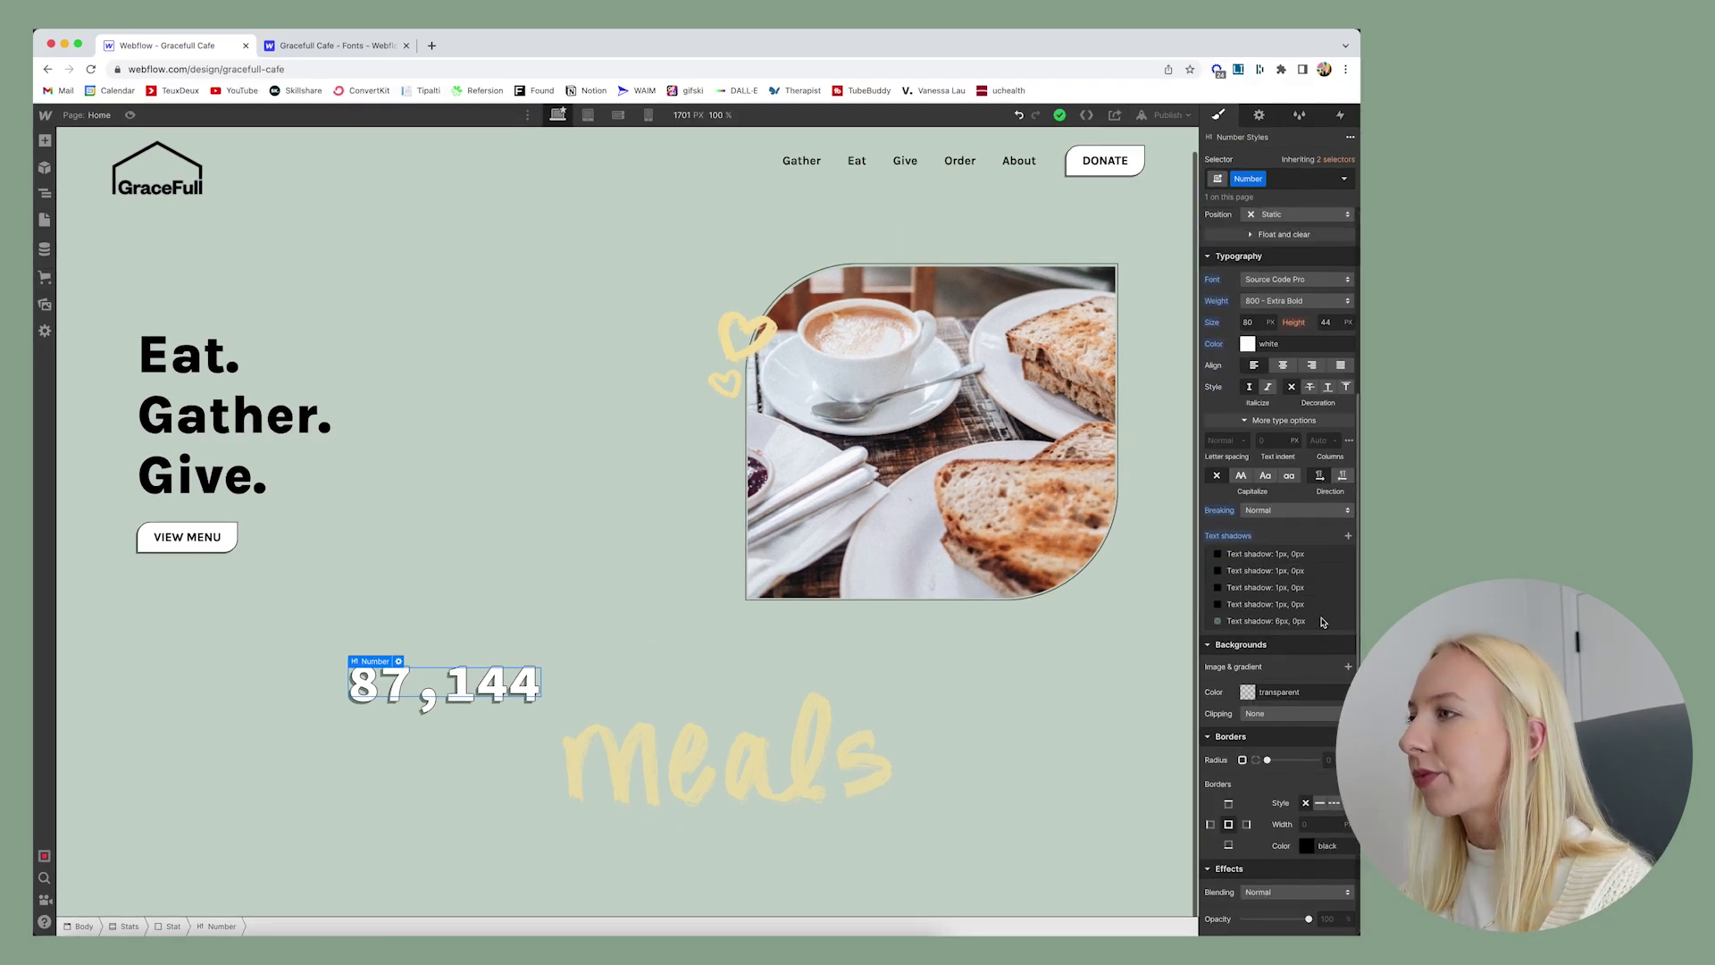
{"action": "scroll", "coordinate": [1323, 623], "scroll_direction": "down", "scroll_amount": 2}
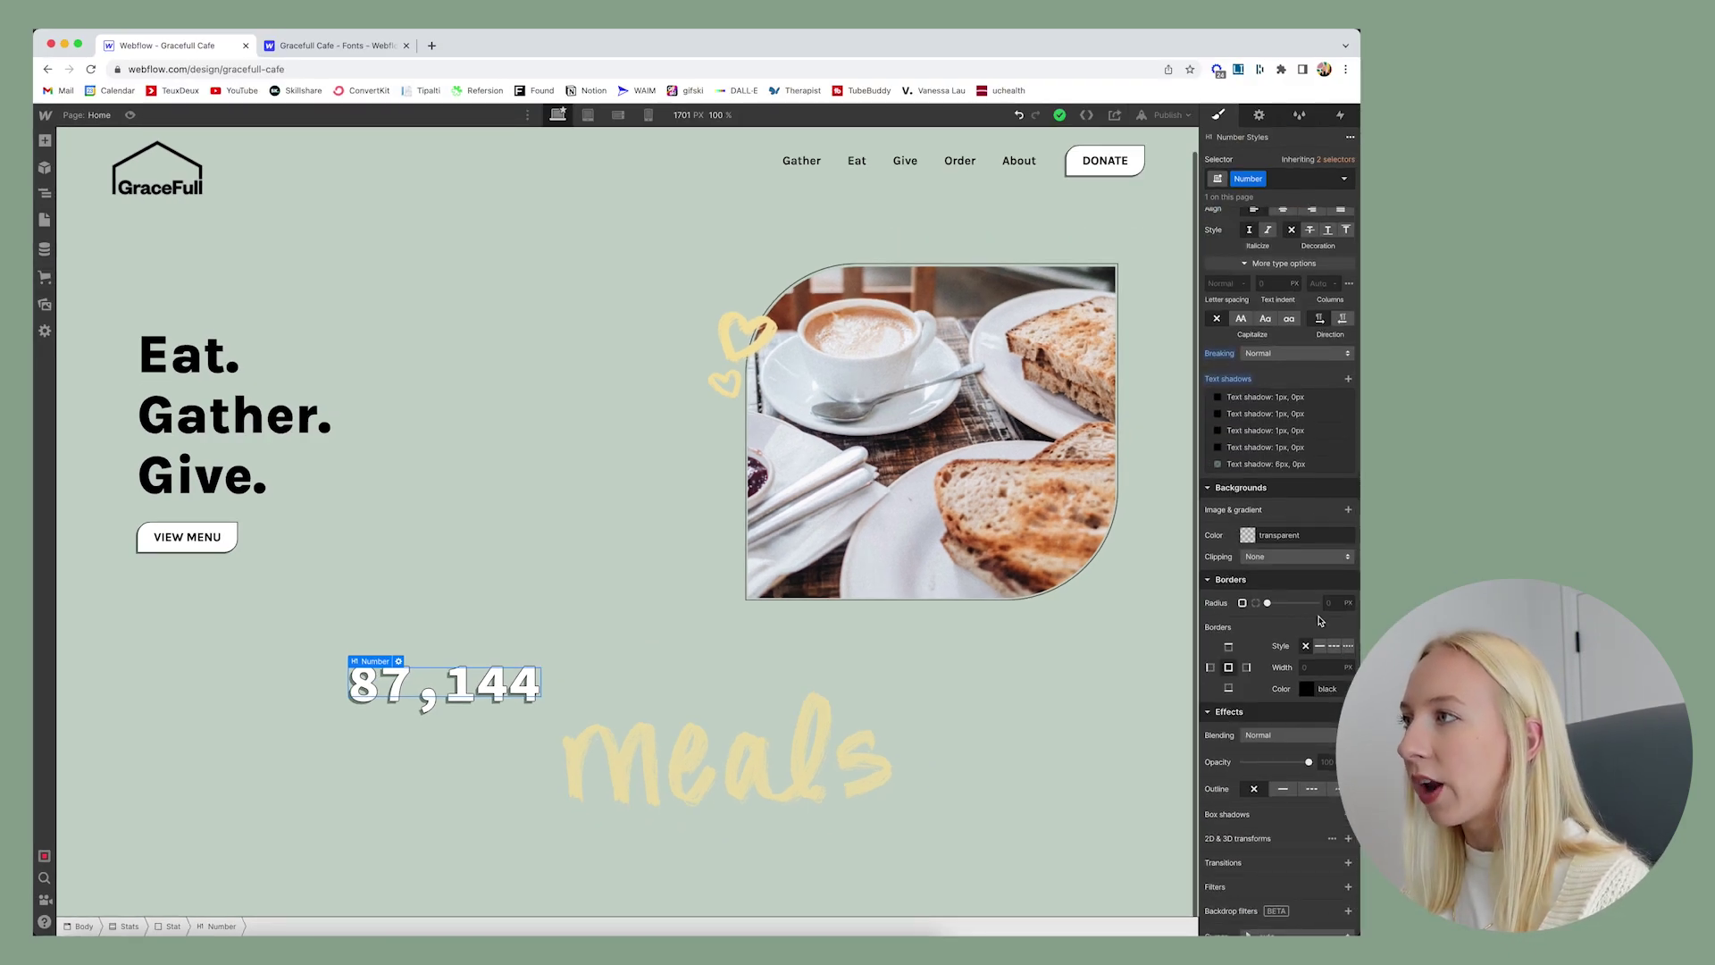
{"action": "scroll", "coordinate": [1320, 619], "scroll_direction": "up", "scroll_amount": 4}
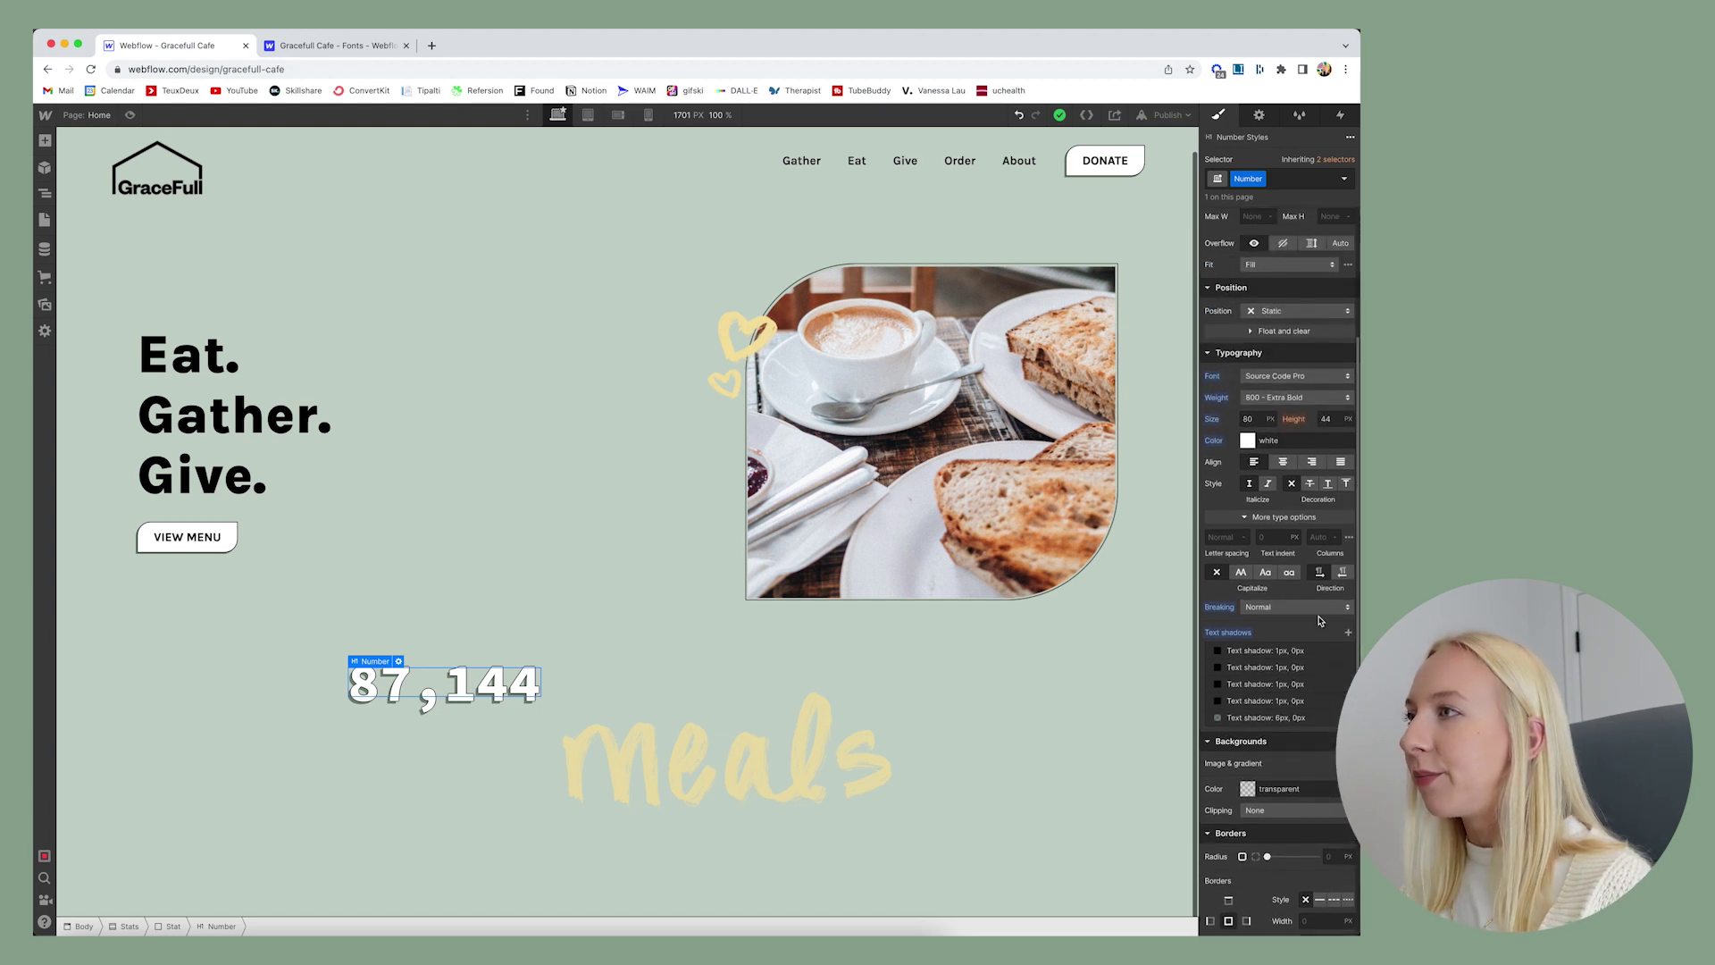
{"action": "left_click", "coordinate": [1278, 663]}
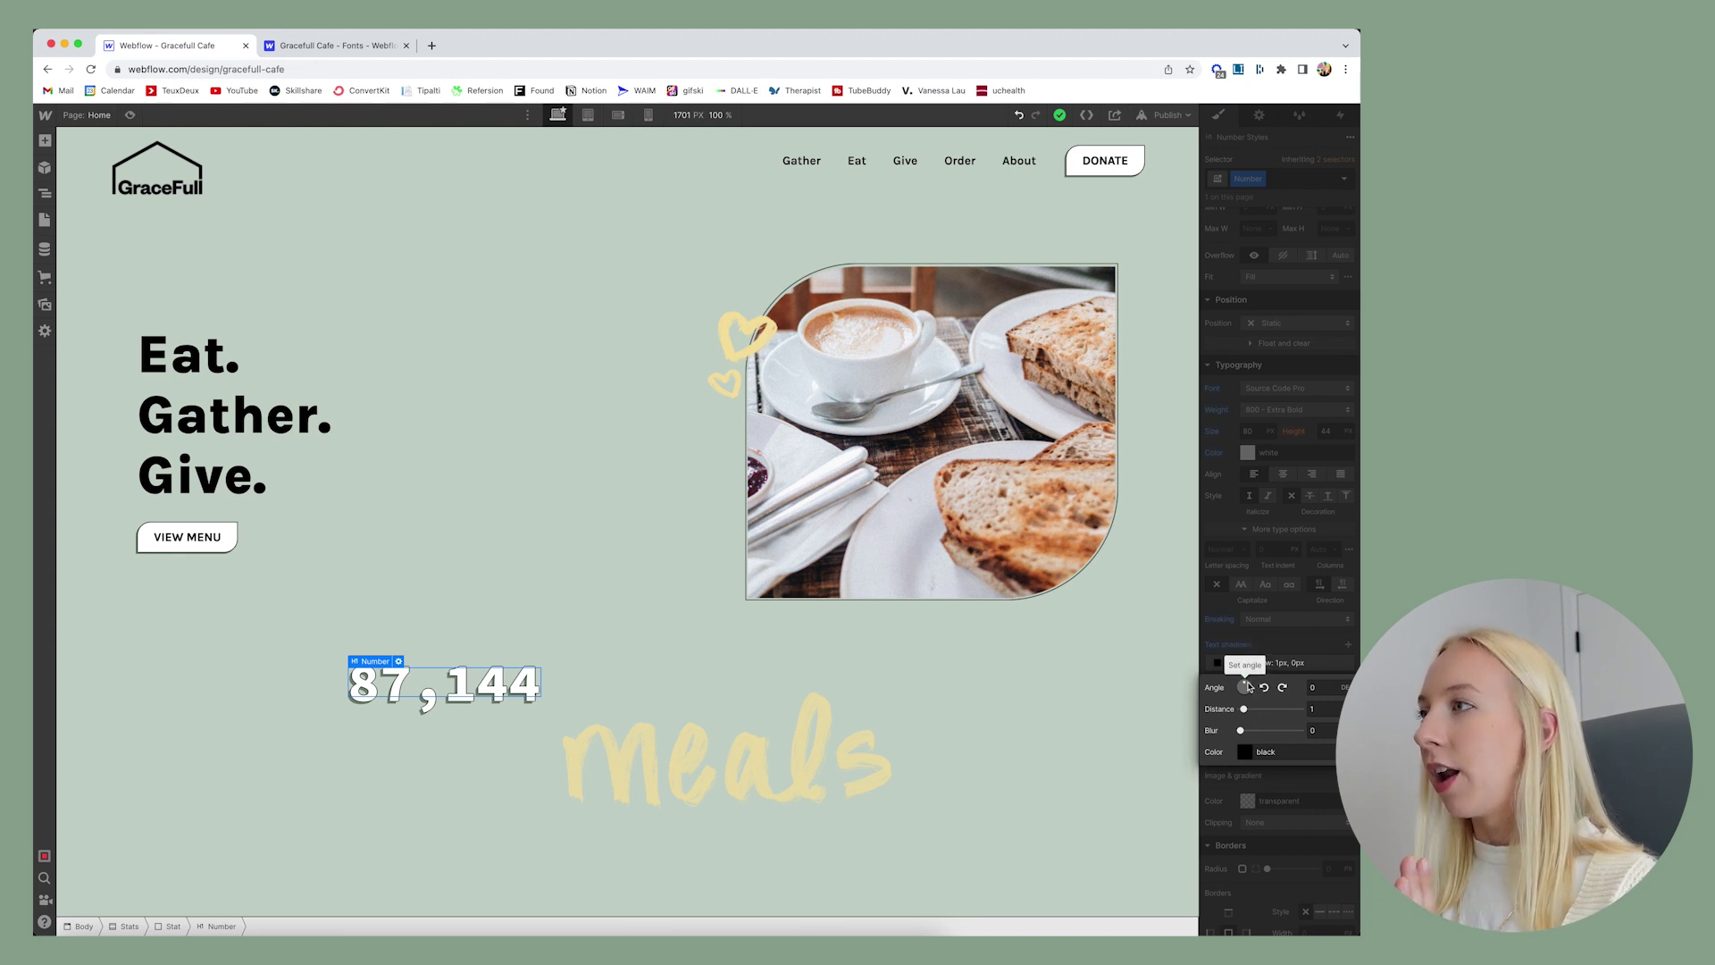
{"action": "left_click", "coordinate": [1298, 650]}
{"action": "left_click", "coordinate": [1280, 681]}
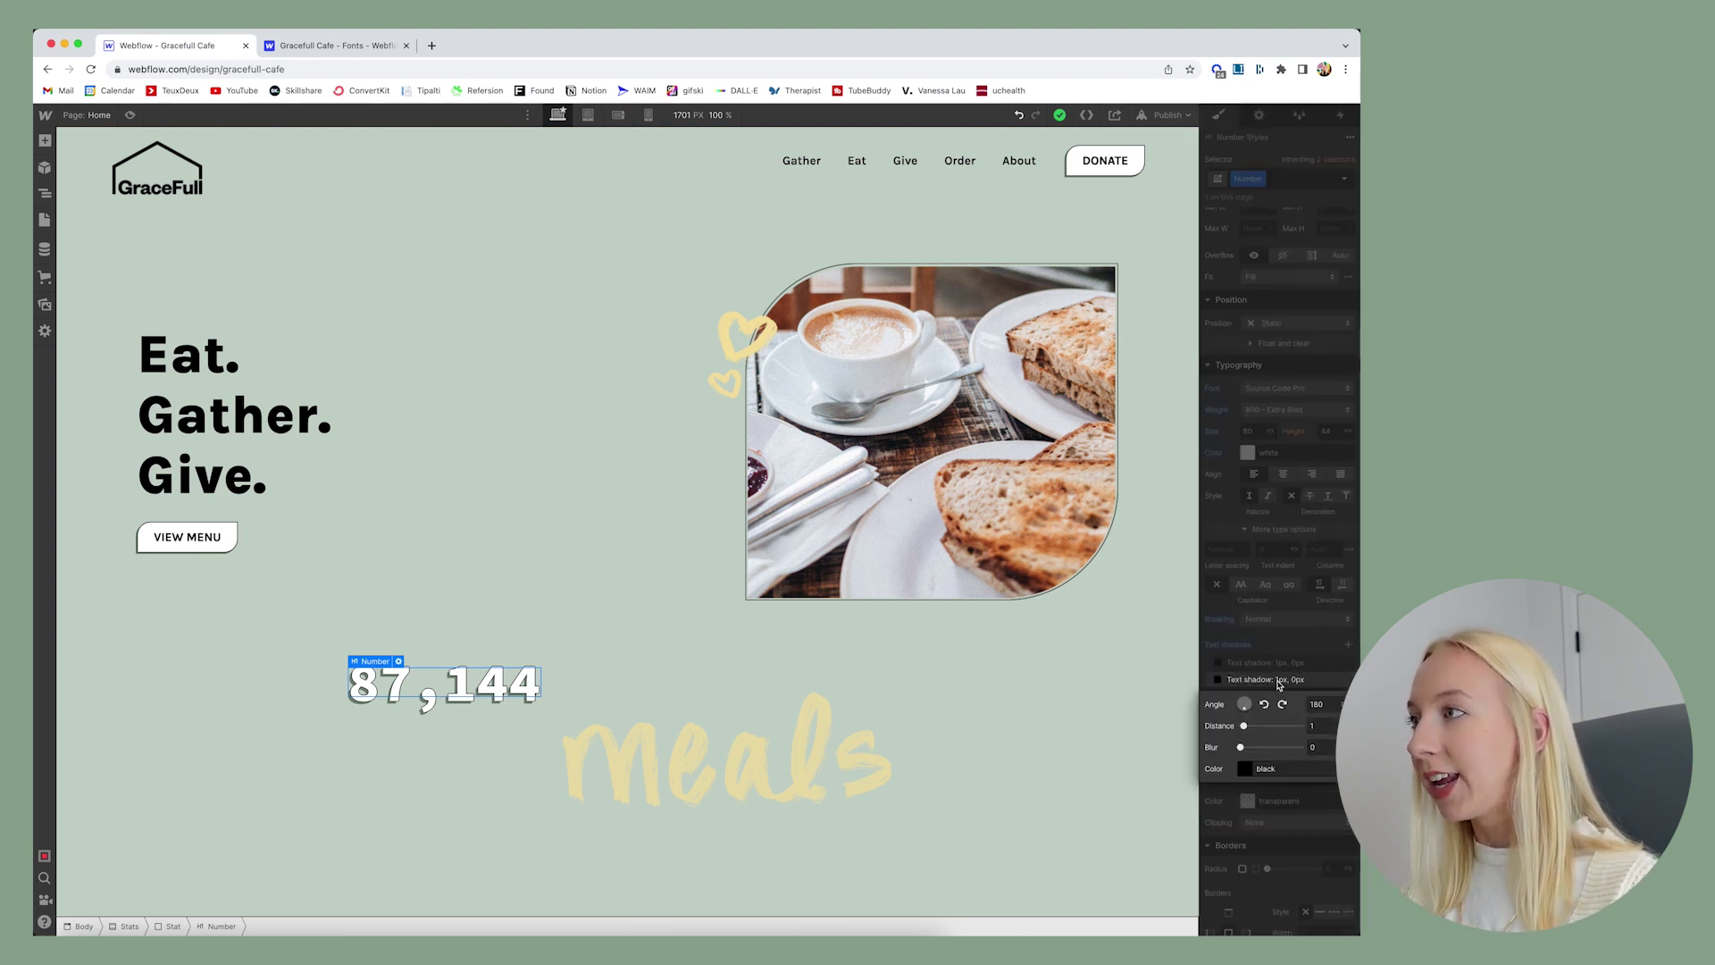
{"action": "left_click", "coordinate": [1292, 656]}
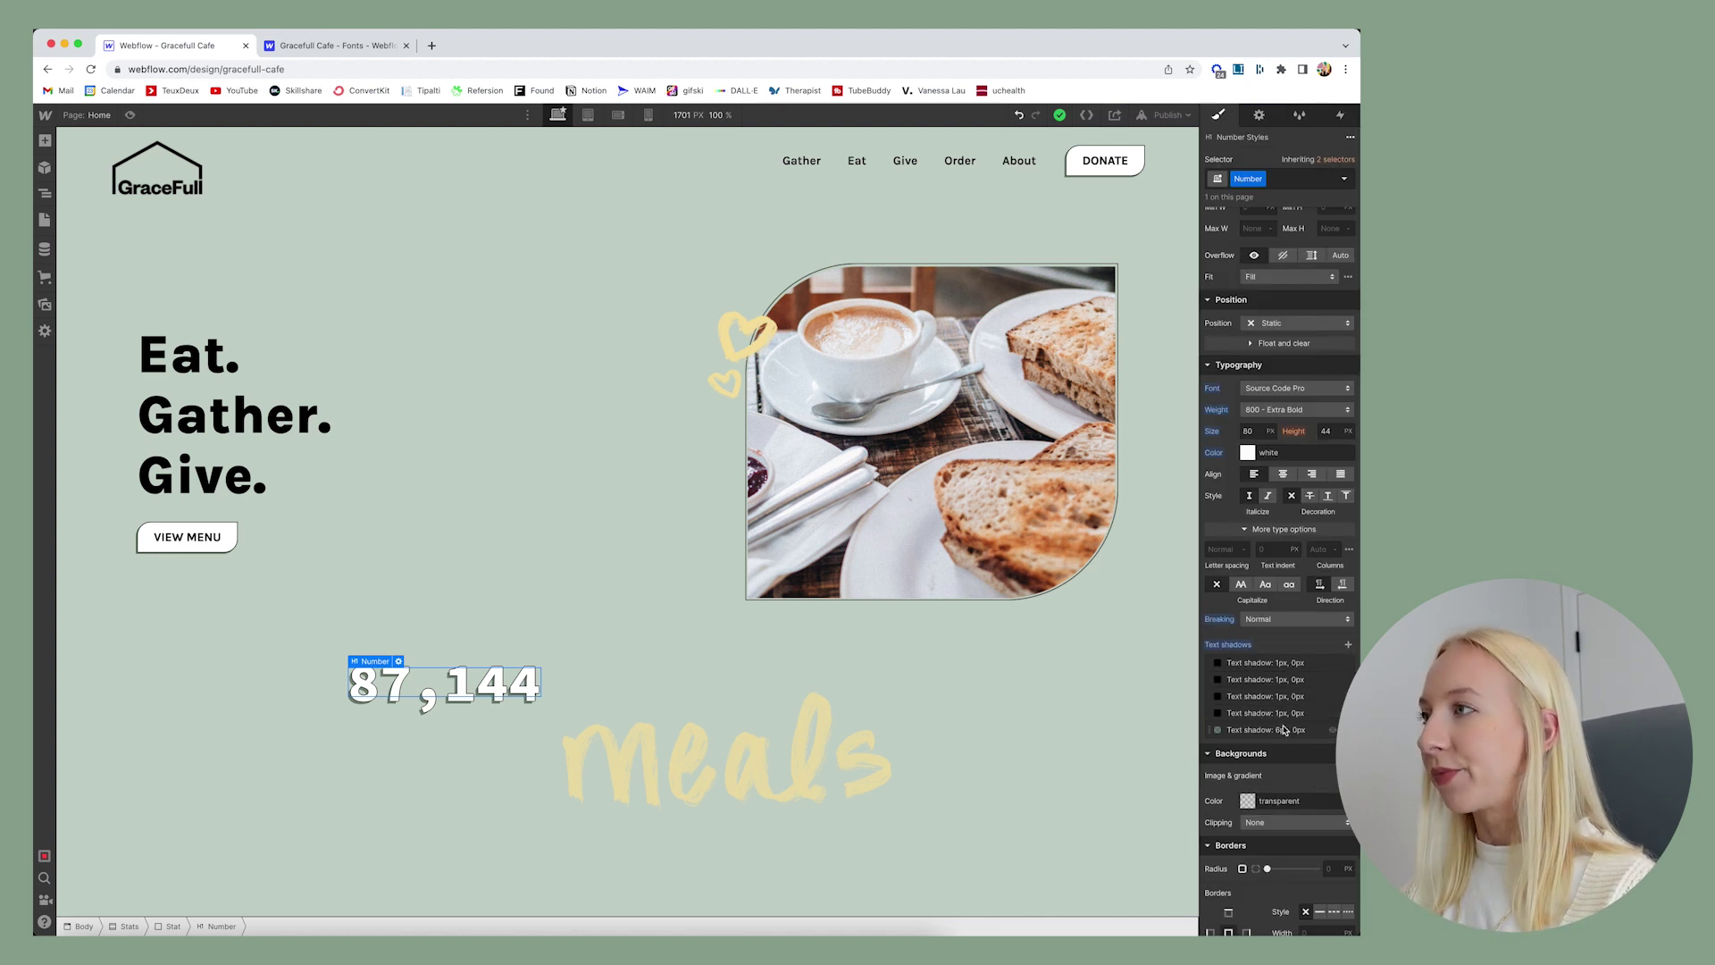
{"action": "left_click", "coordinate": [1303, 666]}
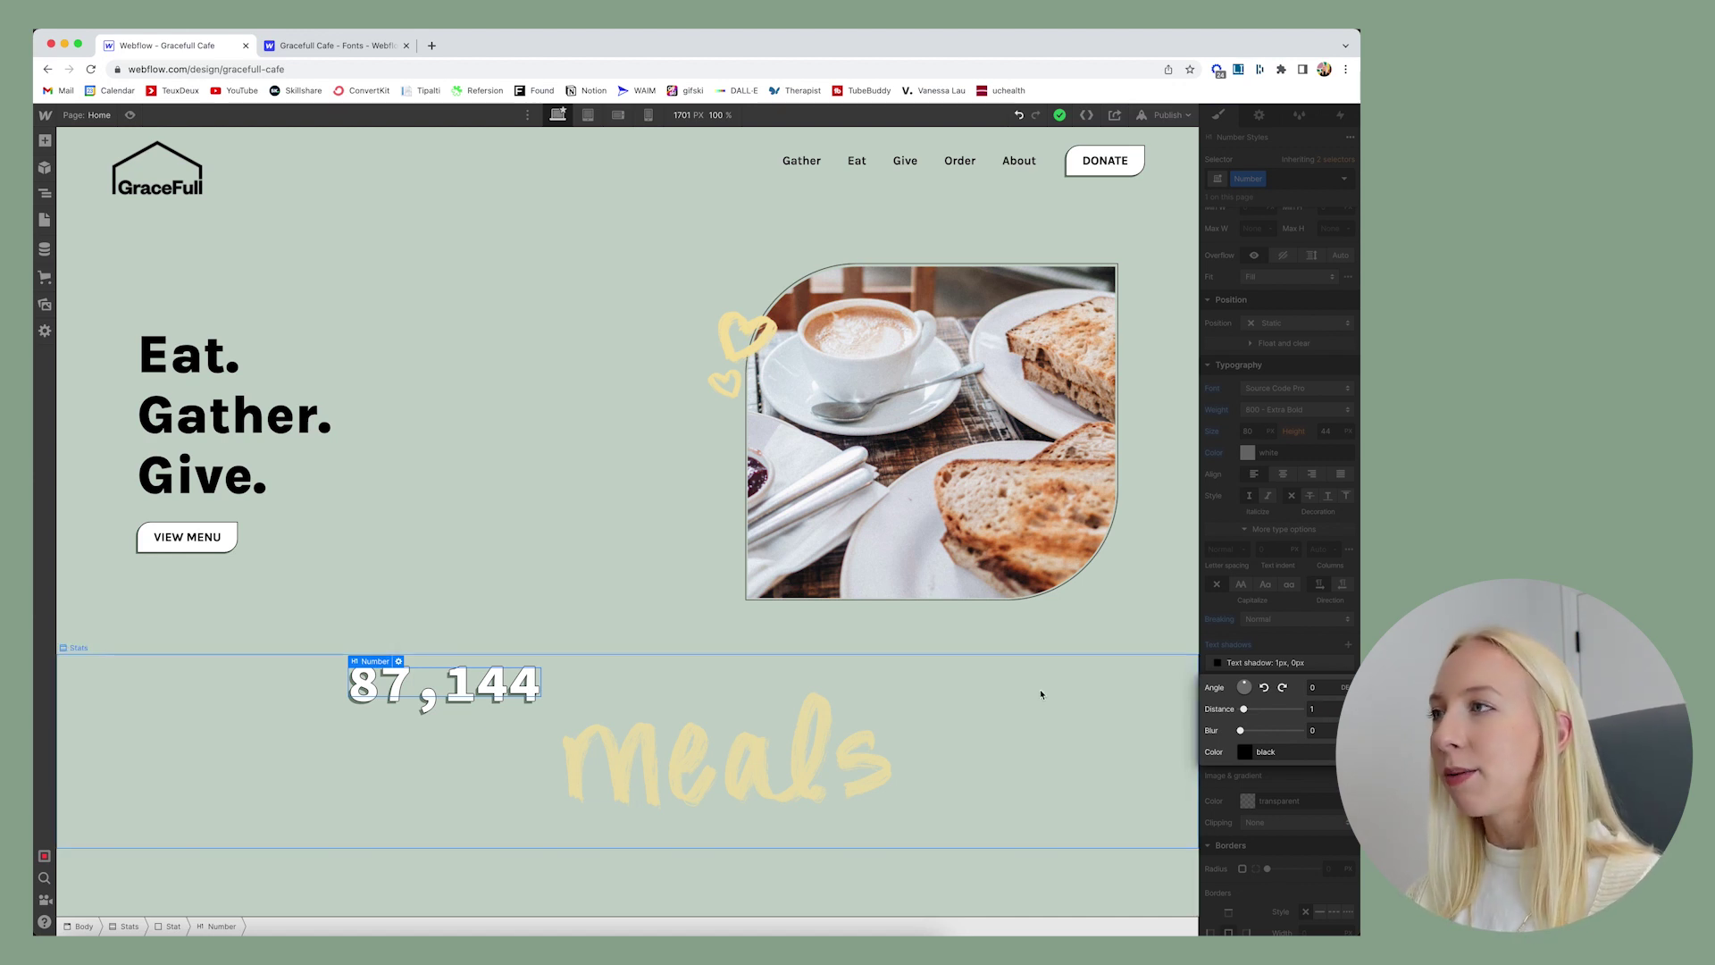
{"action": "left_click", "coordinate": [1105, 690]}
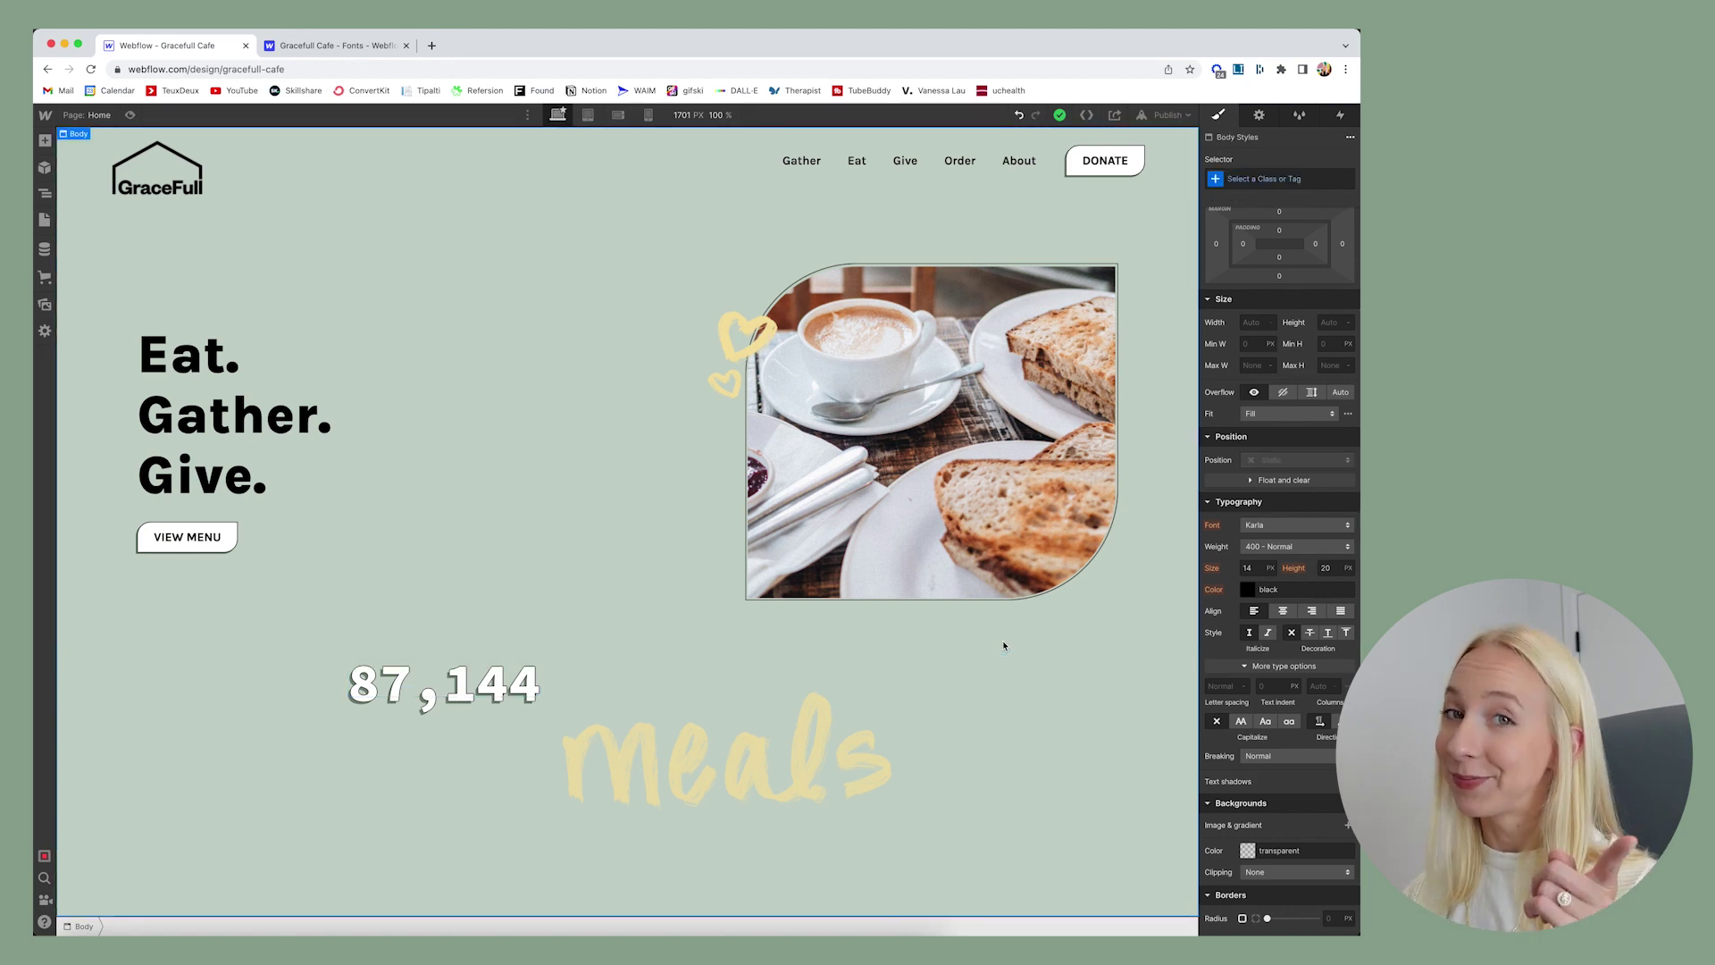
- Widen the canvas and drop the restaurant exterior photo from Assets into the last grid cell
{"action": "left_click_drag", "start_coordinate": [1199, 519], "coordinate": [1048, 520]}
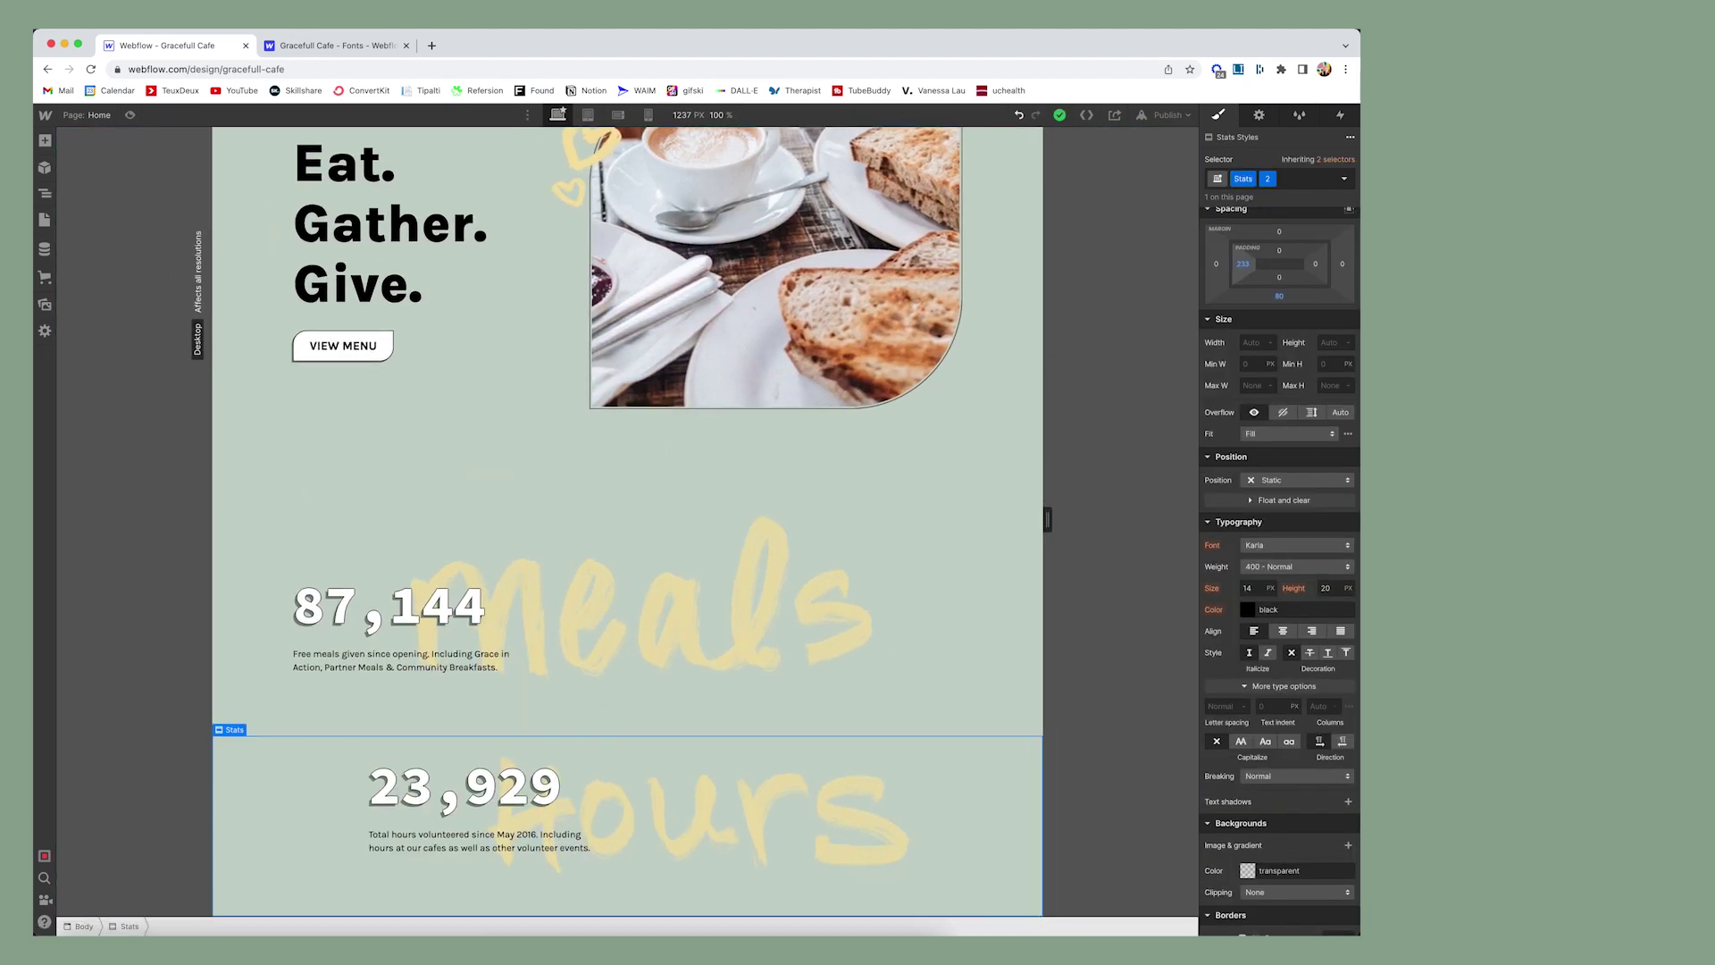
{"action": "left_click", "coordinate": [804, 804]}
{"action": "left_click", "coordinate": [45, 167]}
{"action": "left_click", "coordinate": [47, 194]}
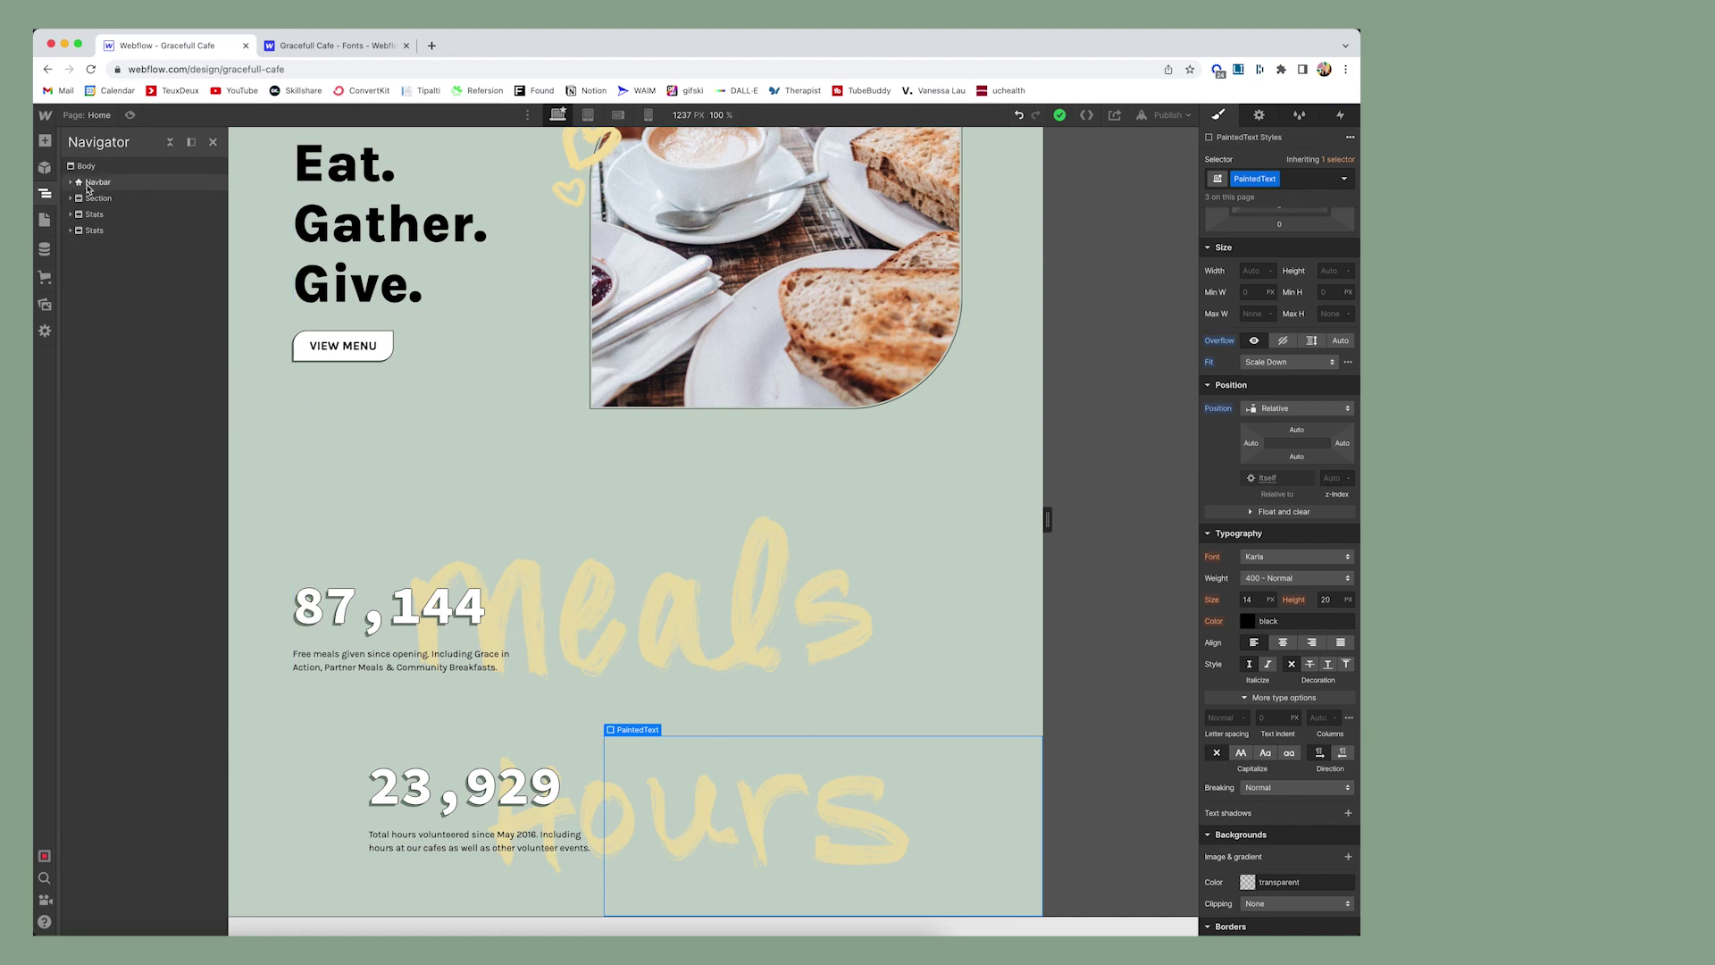
{"action": "left_click", "coordinate": [45, 167]}
{"action": "scroll", "coordinate": [625, 536], "scroll_direction": "down", "scroll_amount": 3}
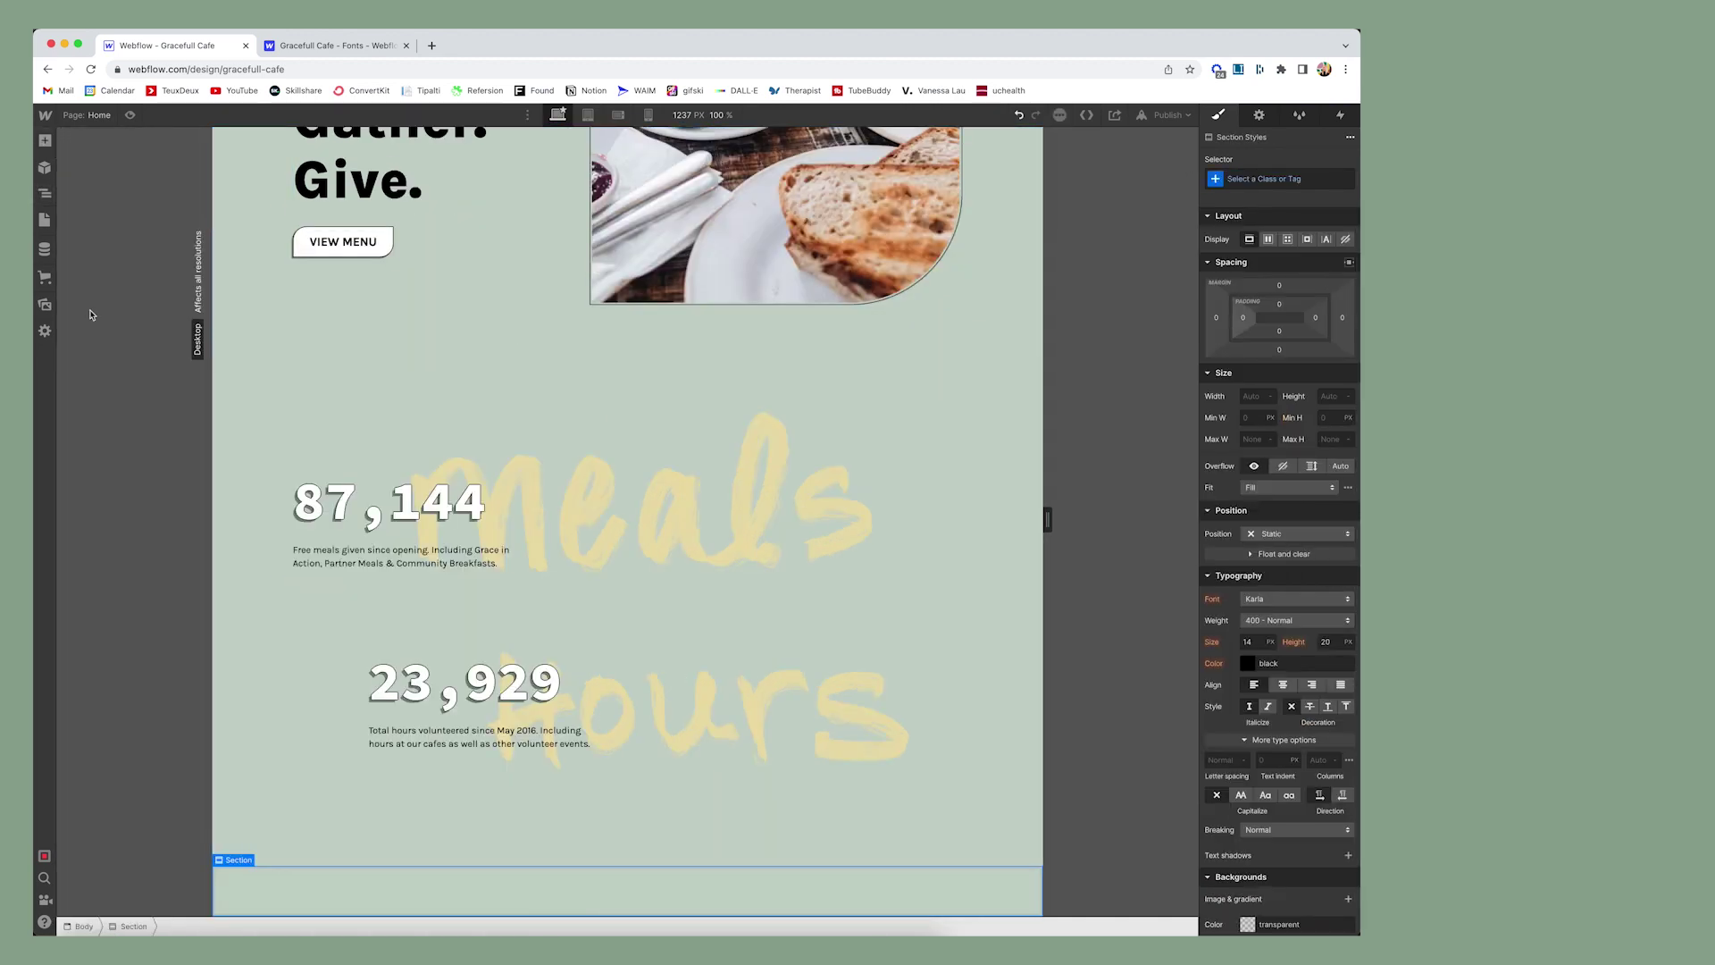
{"action": "left_click", "coordinate": [43, 304]}
{"action": "left_click", "coordinate": [1122, 601]}
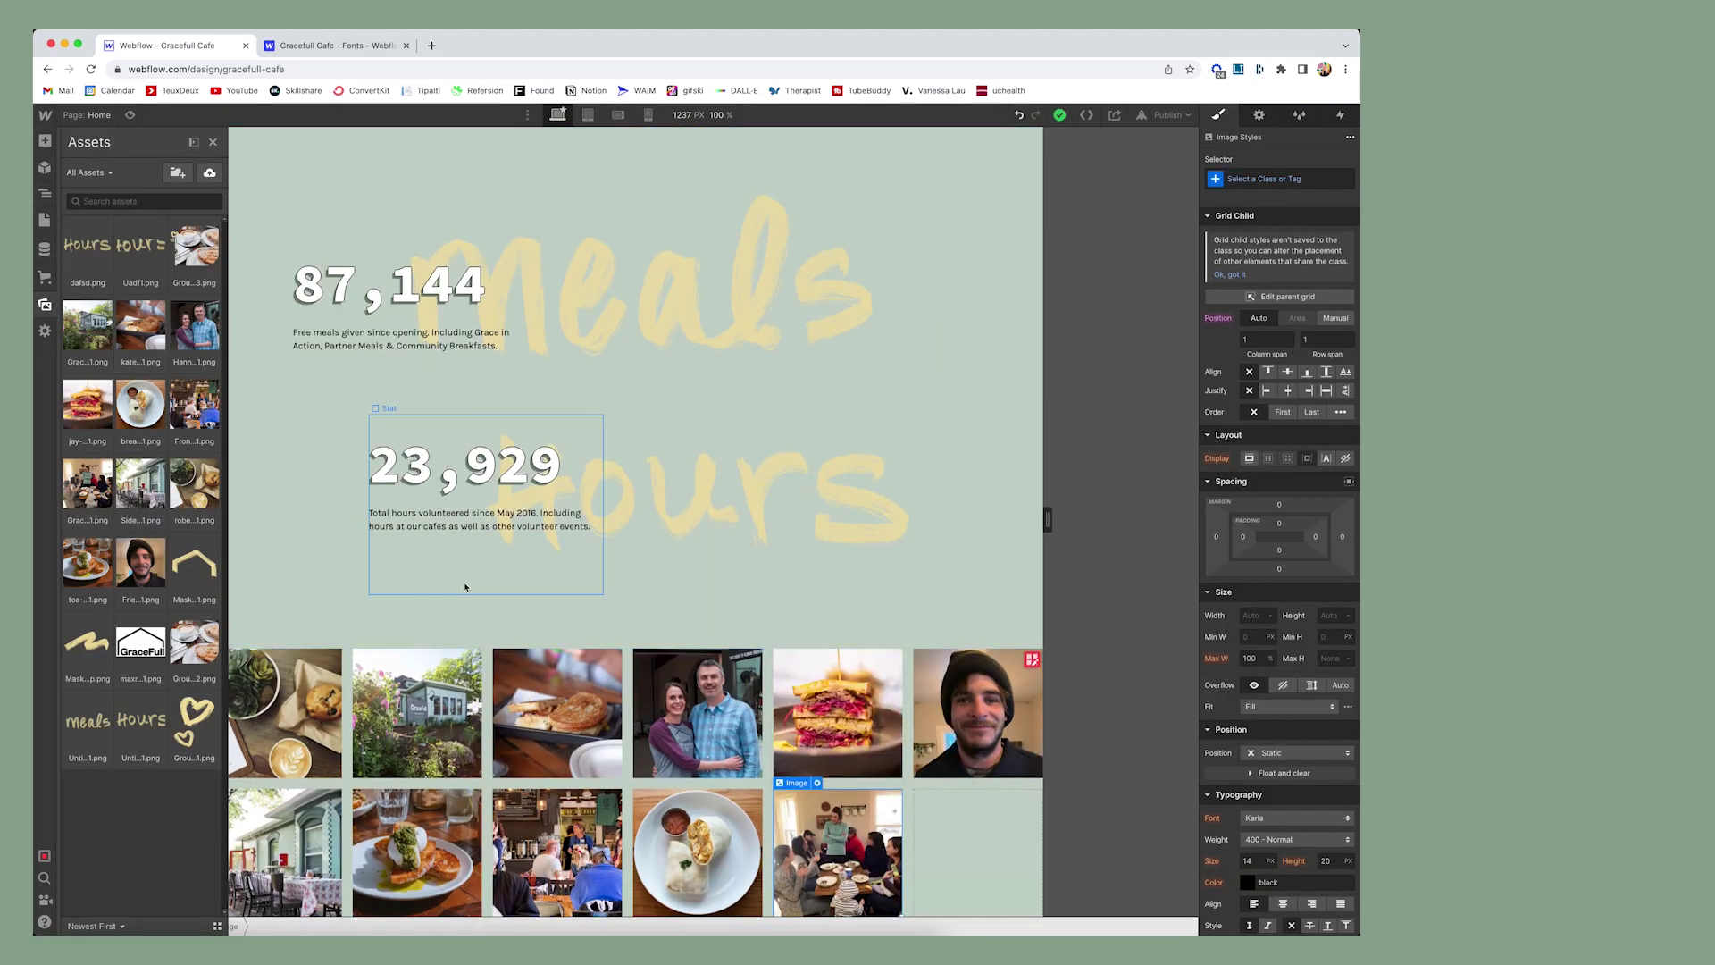
{"action": "key", "text": "j"}
{"action": "key", "text": "j"}
{"action": "left_click_drag", "start_coordinate": [178, 173], "coordinate": [977, 851]}
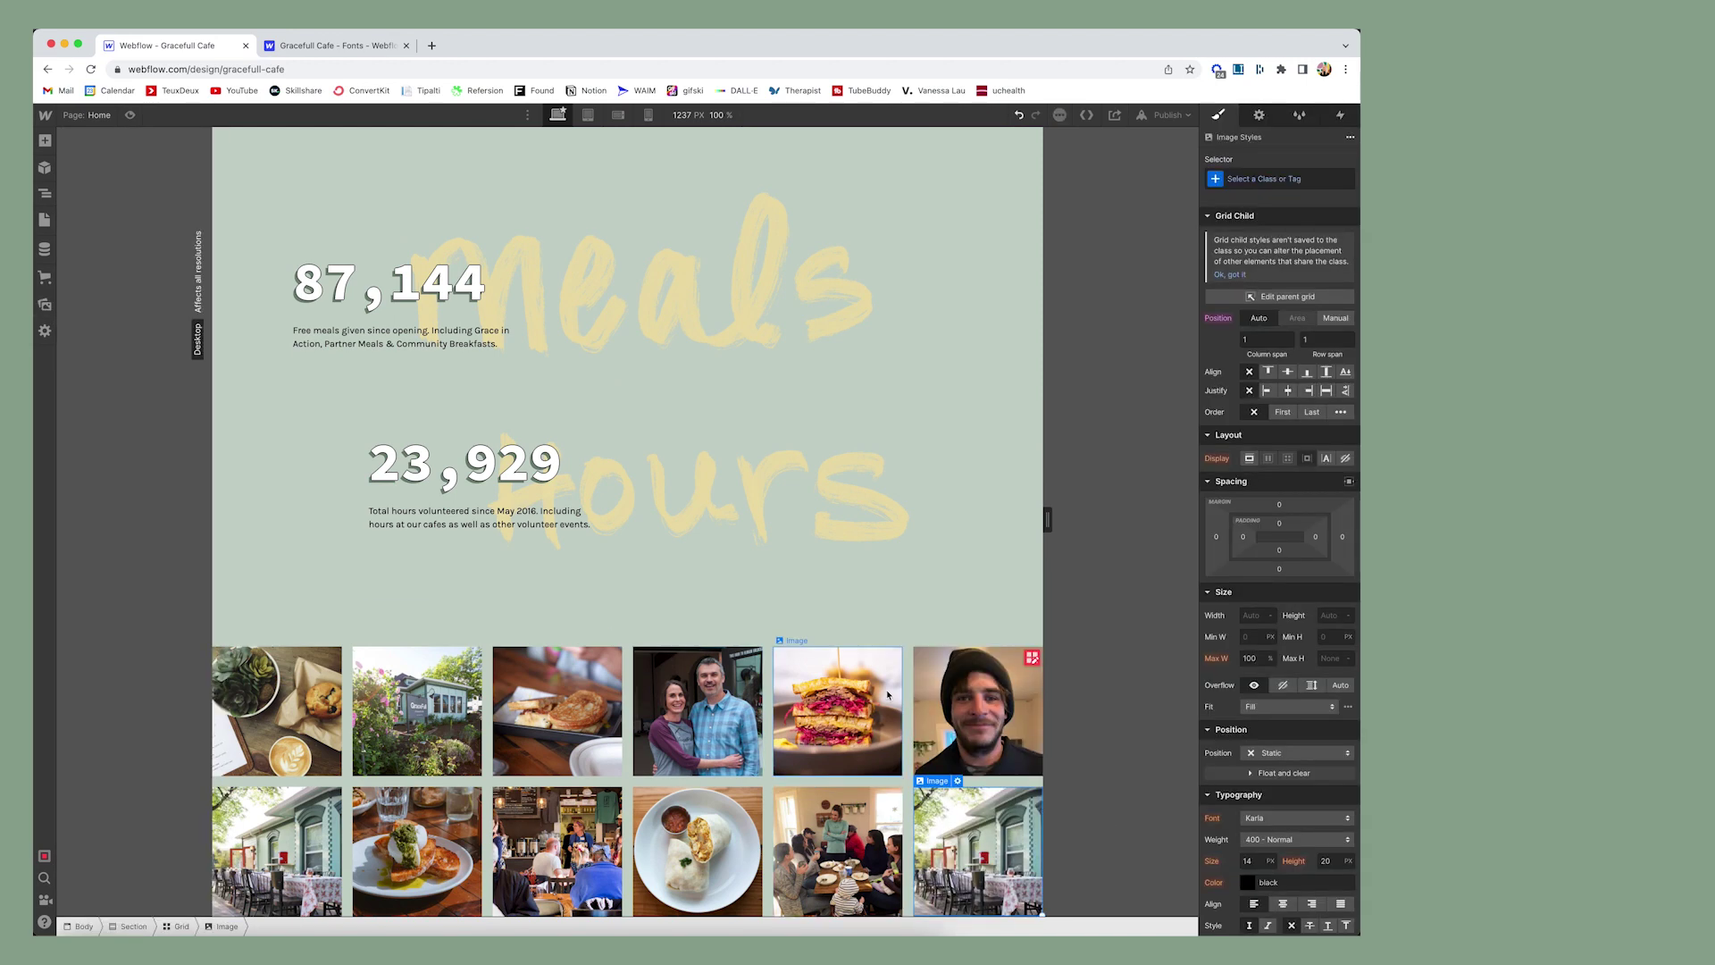
- Give the signup form's submit button a box shadow with a set distance
{"action": "left_click", "coordinate": [907, 781]}
{"action": "scroll", "coordinate": [1323, 640], "scroll_direction": "down", "scroll_amount": 5}
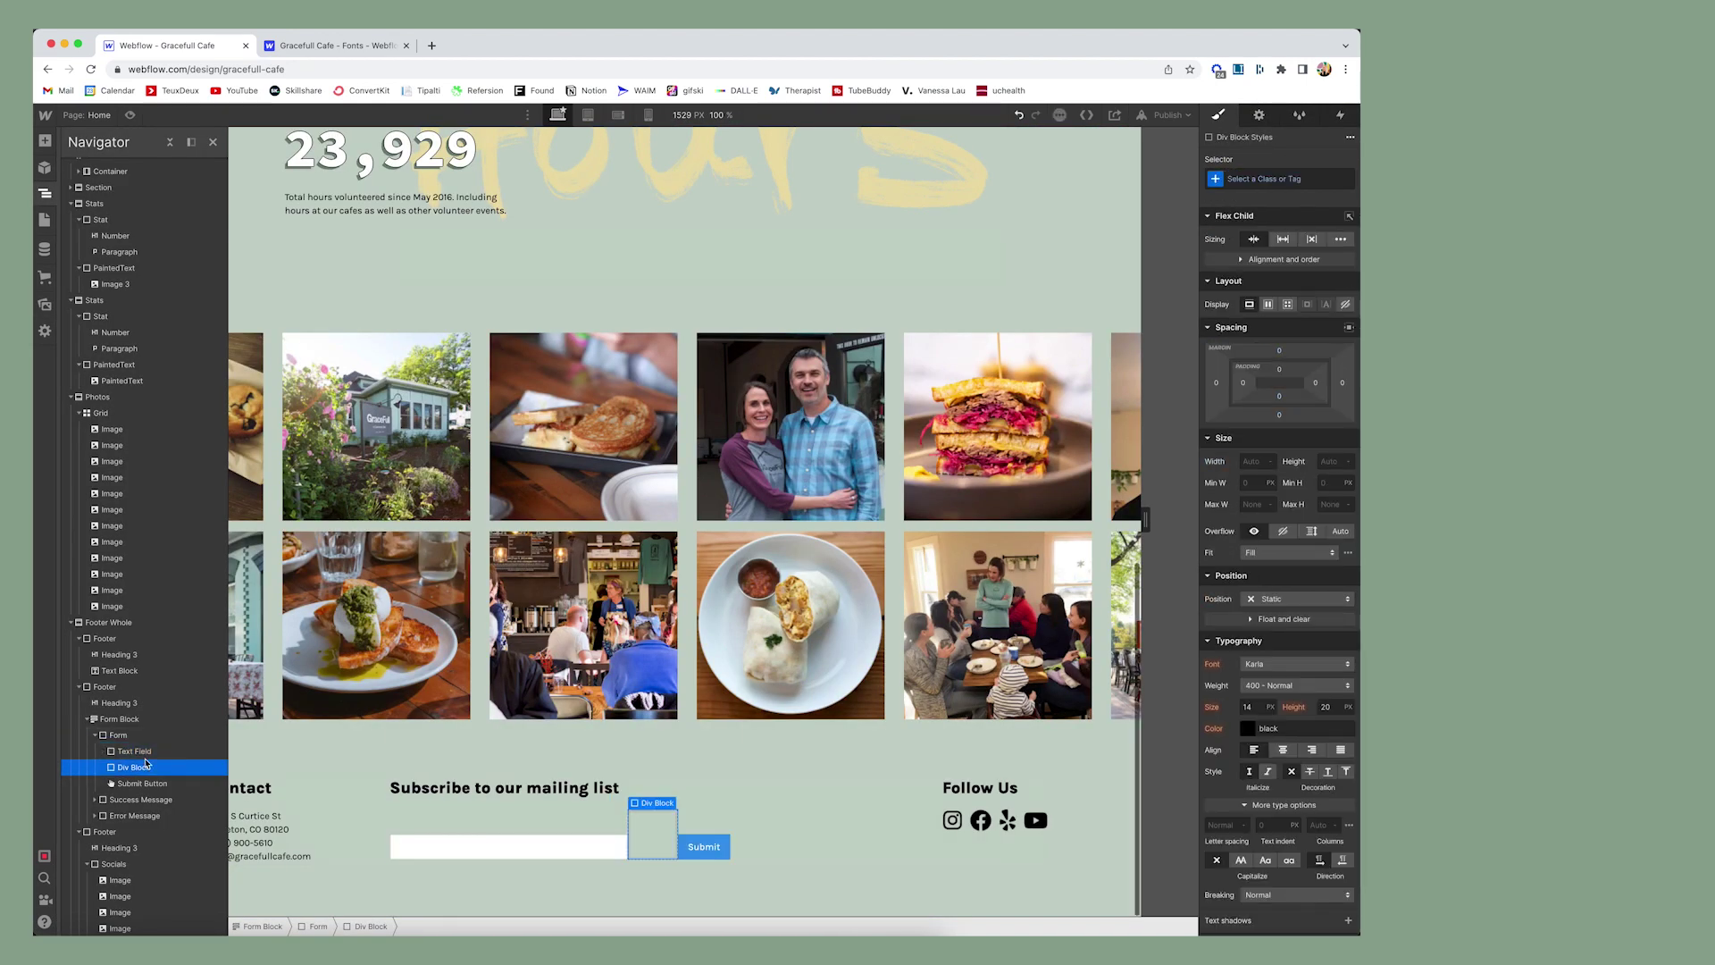
{"action": "left_click", "coordinate": [676, 818]}
{"action": "left_click", "coordinate": [677, 818]}
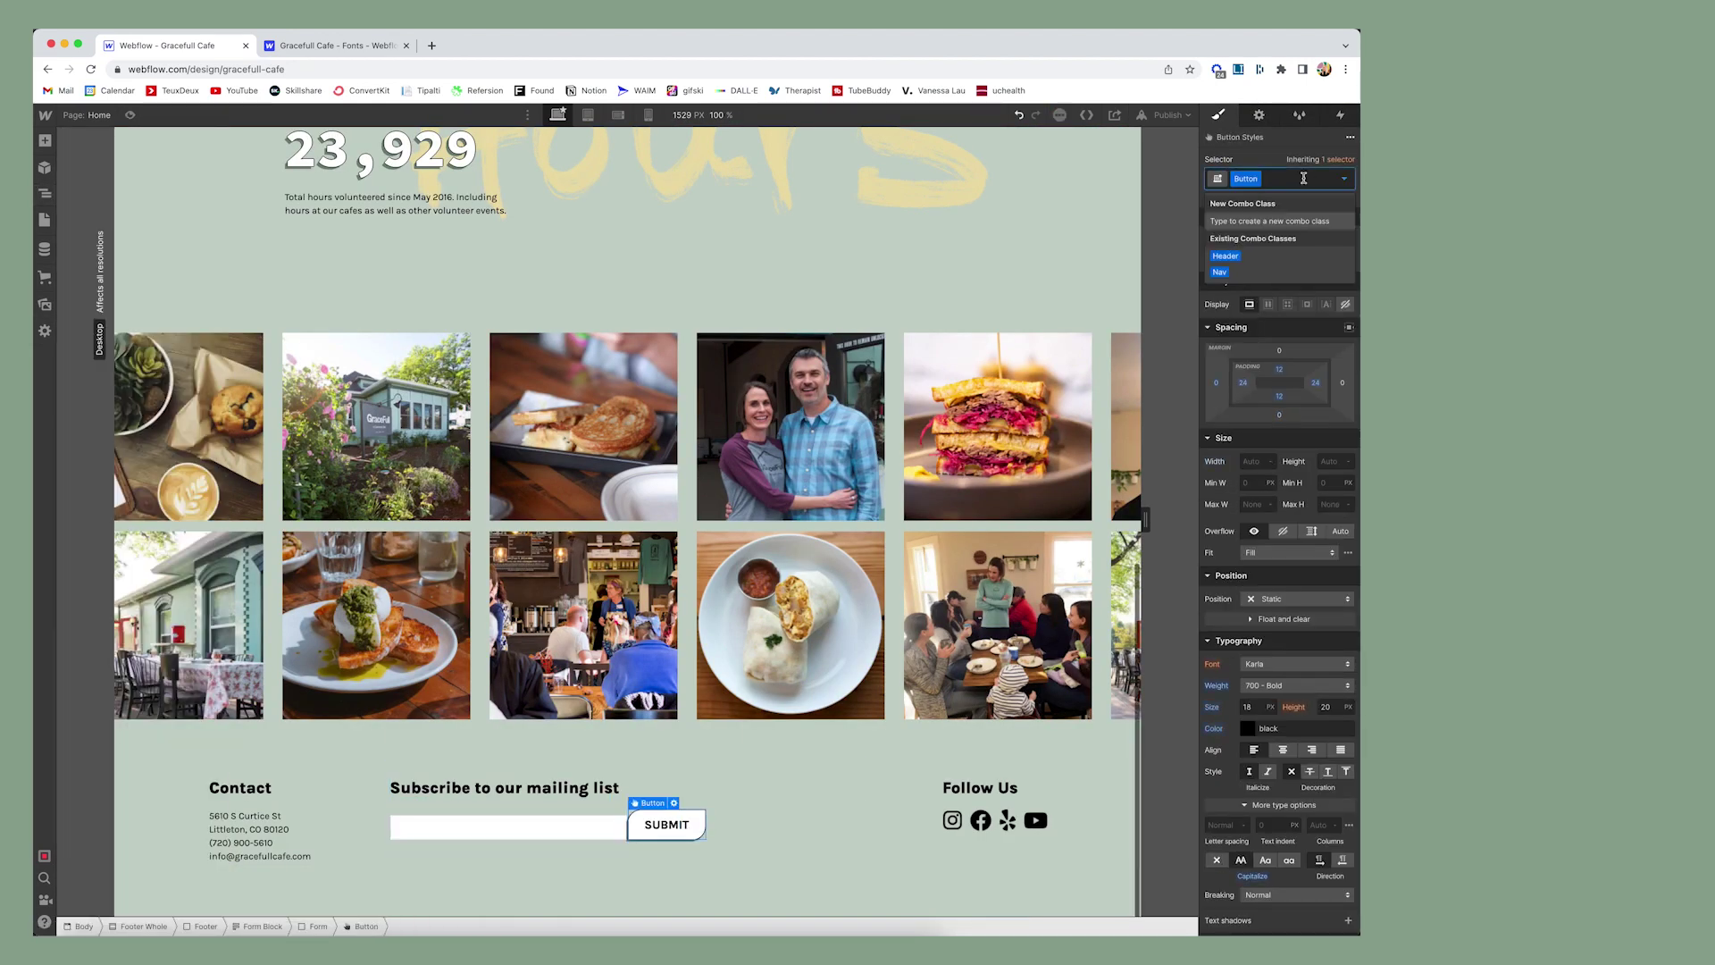
{"action": "scroll", "coordinate": [1301, 780], "scroll_direction": "down", "scroll_amount": 3}
{"action": "scroll", "coordinate": [1300, 781], "scroll_direction": "down", "scroll_amount": 5}
{"action": "left_click", "coordinate": [1348, 753]}
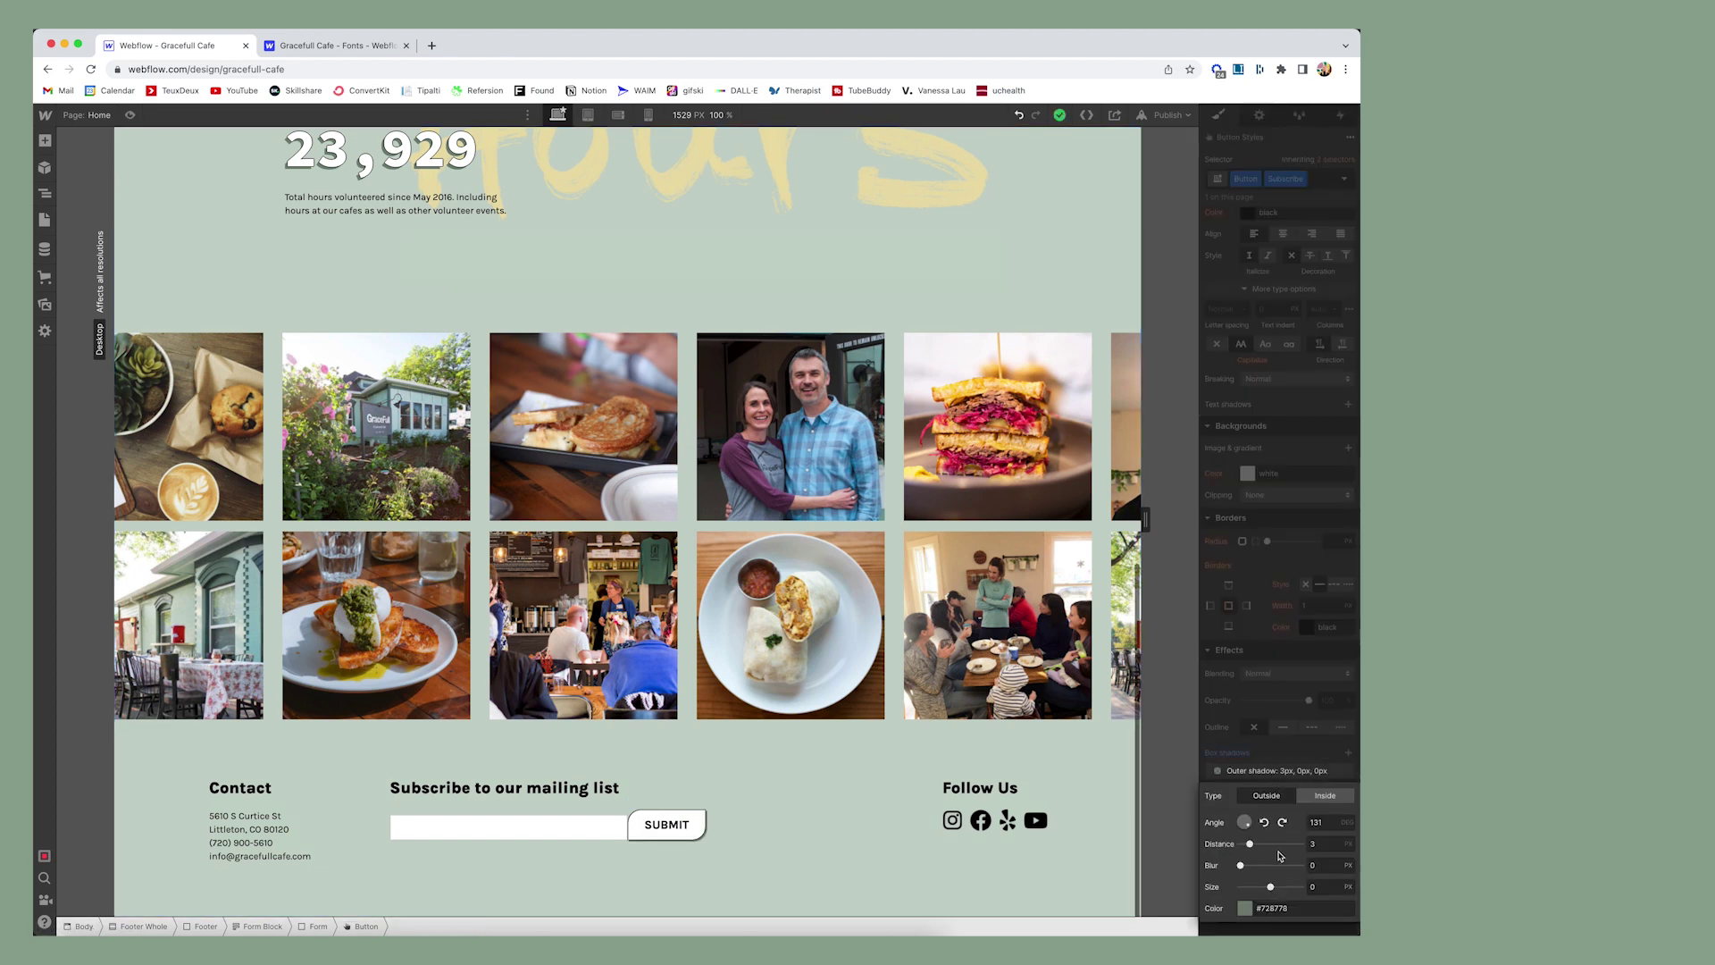
{"action": "left_click", "coordinate": [1327, 844]}
{"action": "key", "text": "Escape"}
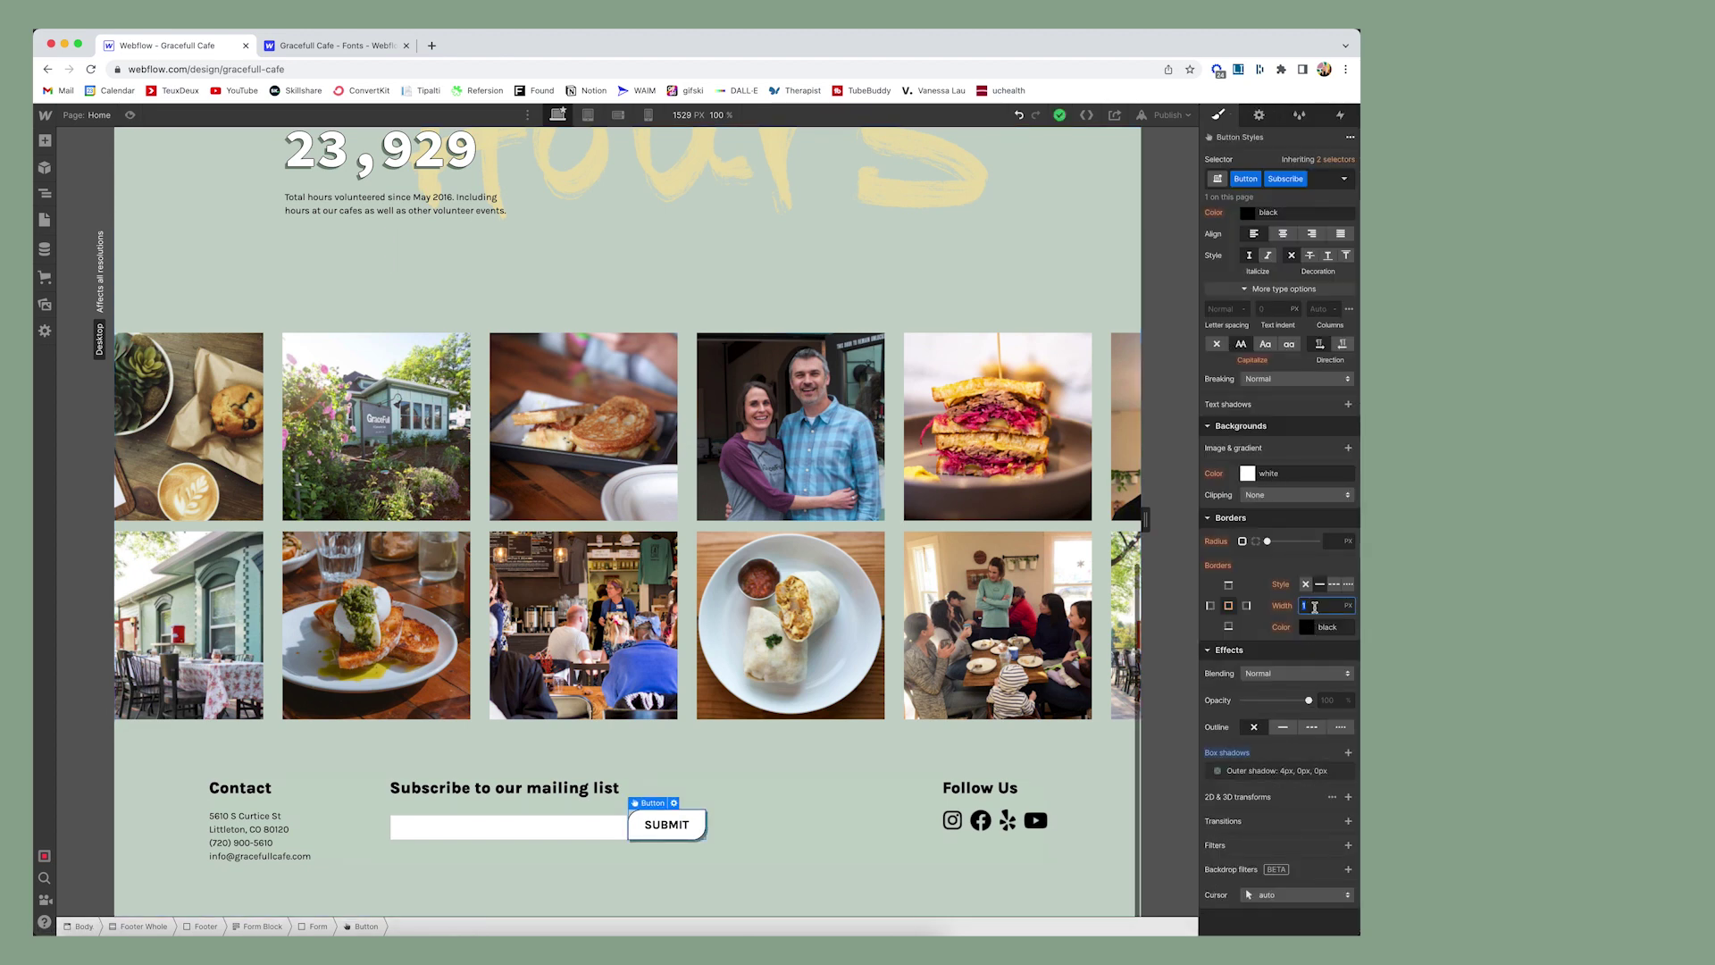
- Relabel the footer button from Submit to Subscribe
{"action": "double_click", "coordinate": [666, 824]}
{"action": "key", "text": "BackSpace"}
{"action": "key", "text": "BackSpace"}
{"action": "key", "text": "BackSpace"}
{"action": "type", "text": "scribe"}
{"action": "key", "text": "Return"}
{"action": "scroll", "coordinate": [1273, 348], "scroll_direction": "up", "scroll_amount": 5}
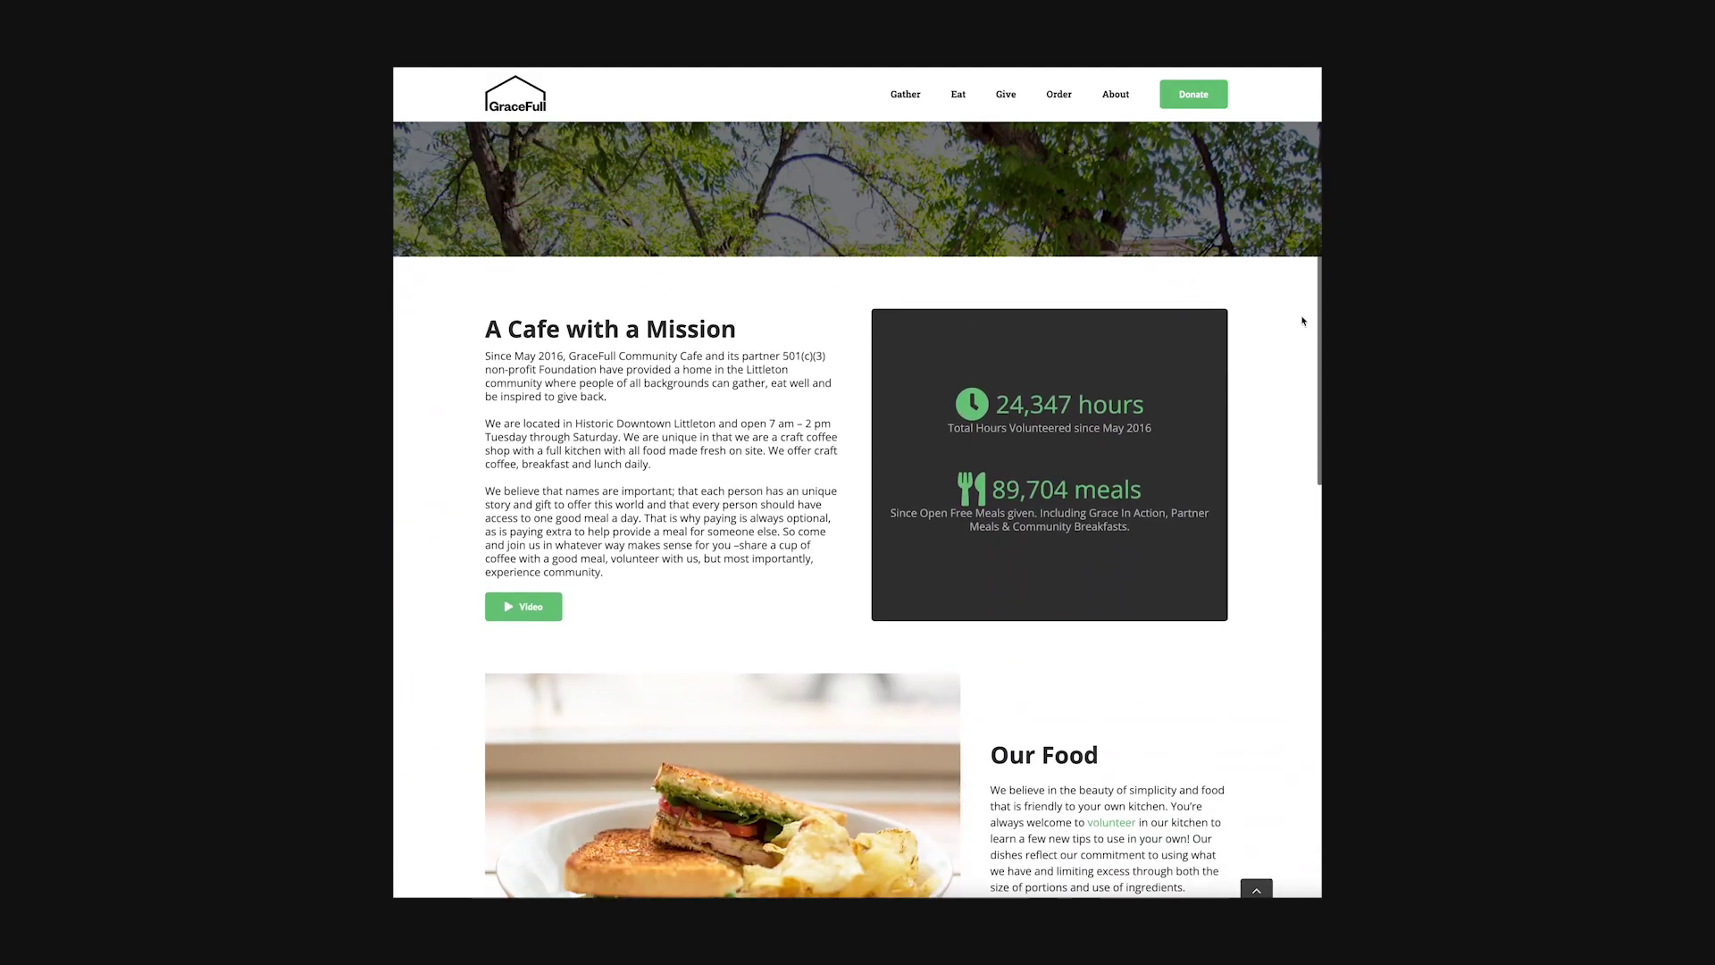
- Scroll the live gracefullcafe.com homepage down to the subscribe footer and back up
{"action": "scroll", "coordinate": [1301, 320], "scroll_direction": "down", "scroll_amount": 6}
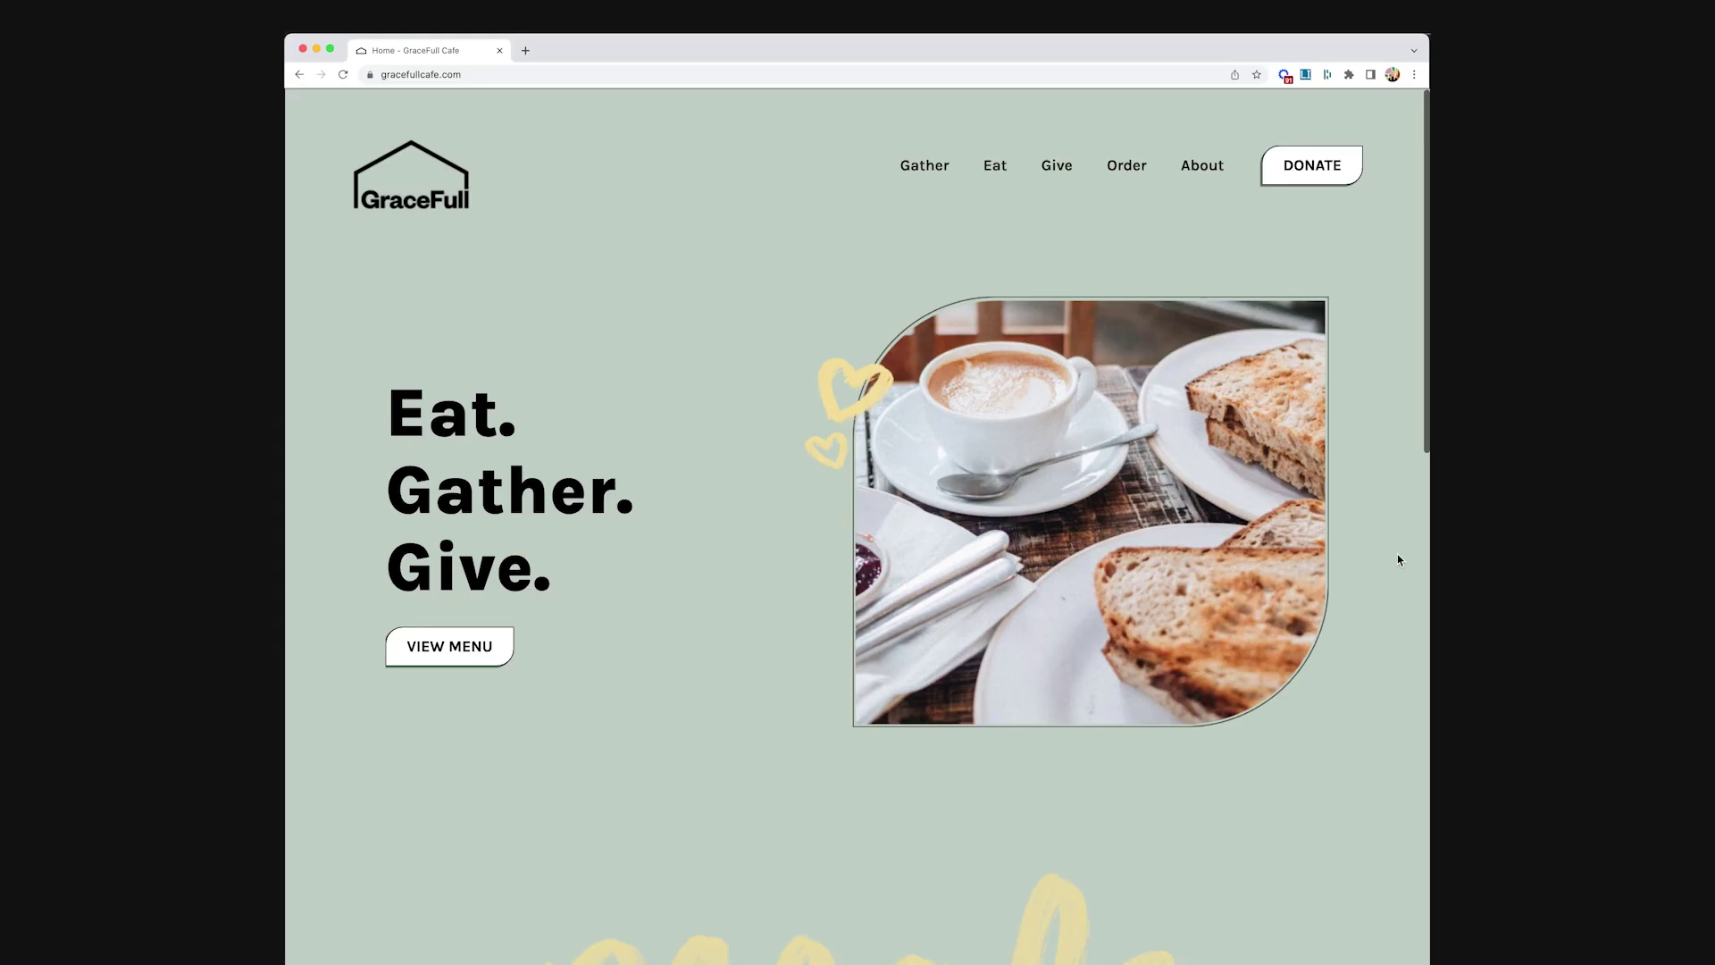
{"action": "scroll", "coordinate": [1399, 560], "scroll_direction": "down", "scroll_amount": 7}
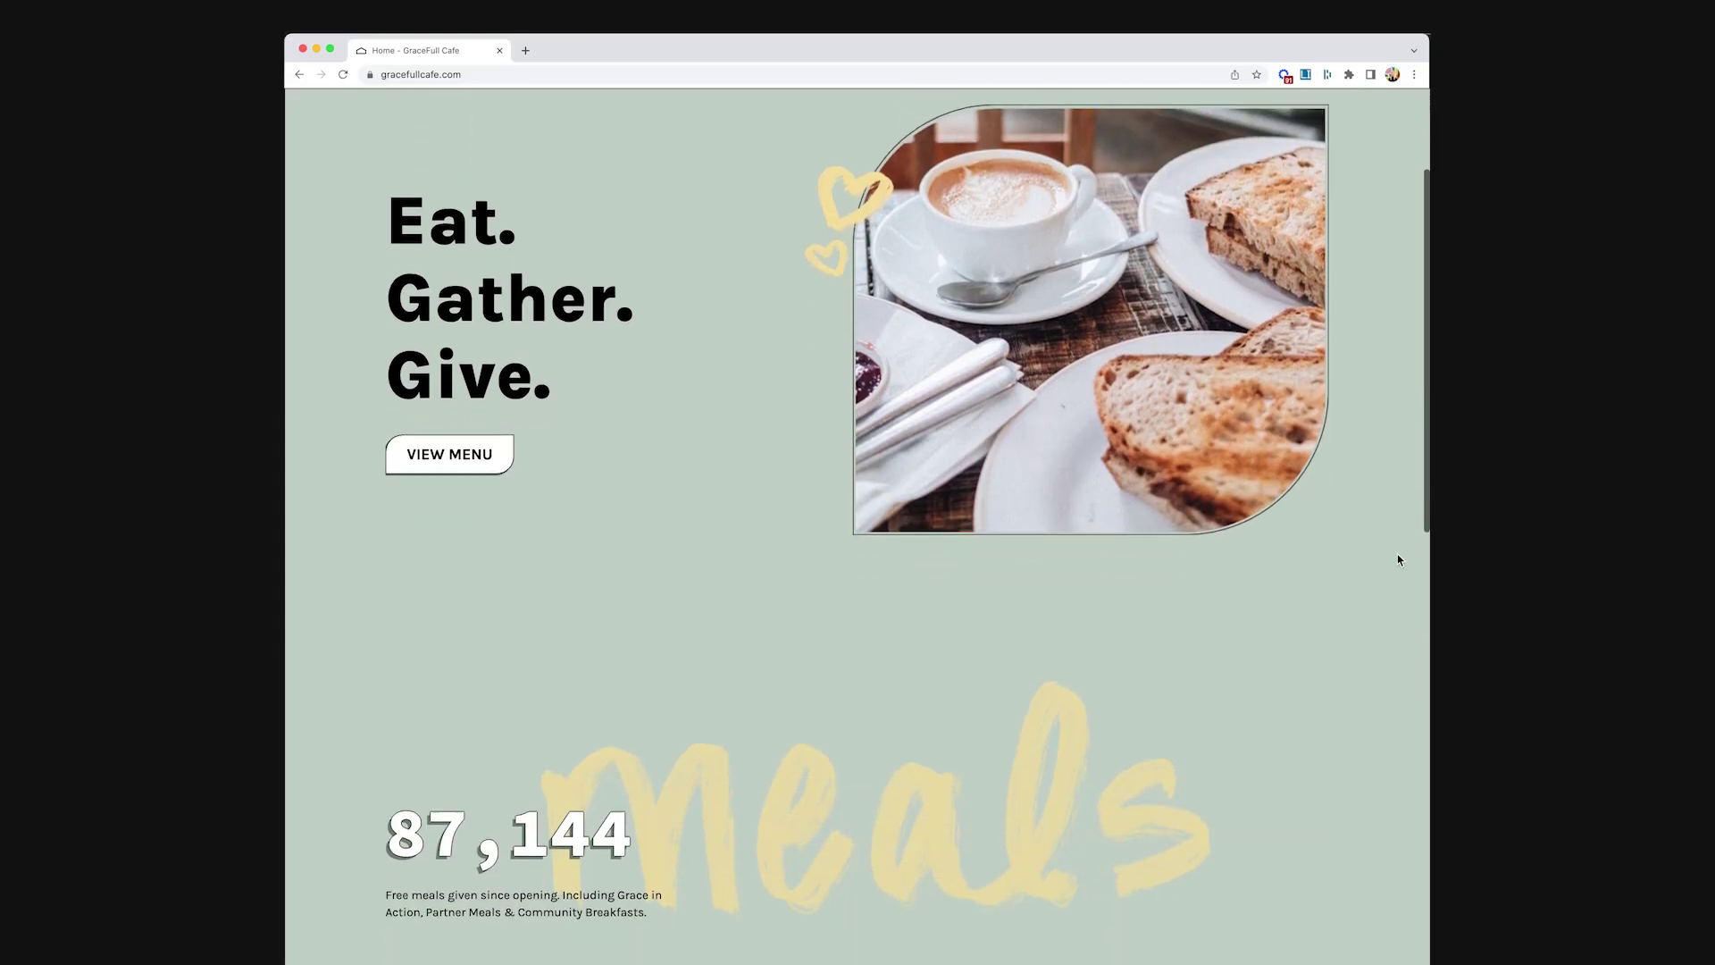
{"action": "scroll", "coordinate": [1399, 560], "scroll_direction": "down", "scroll_amount": 5}
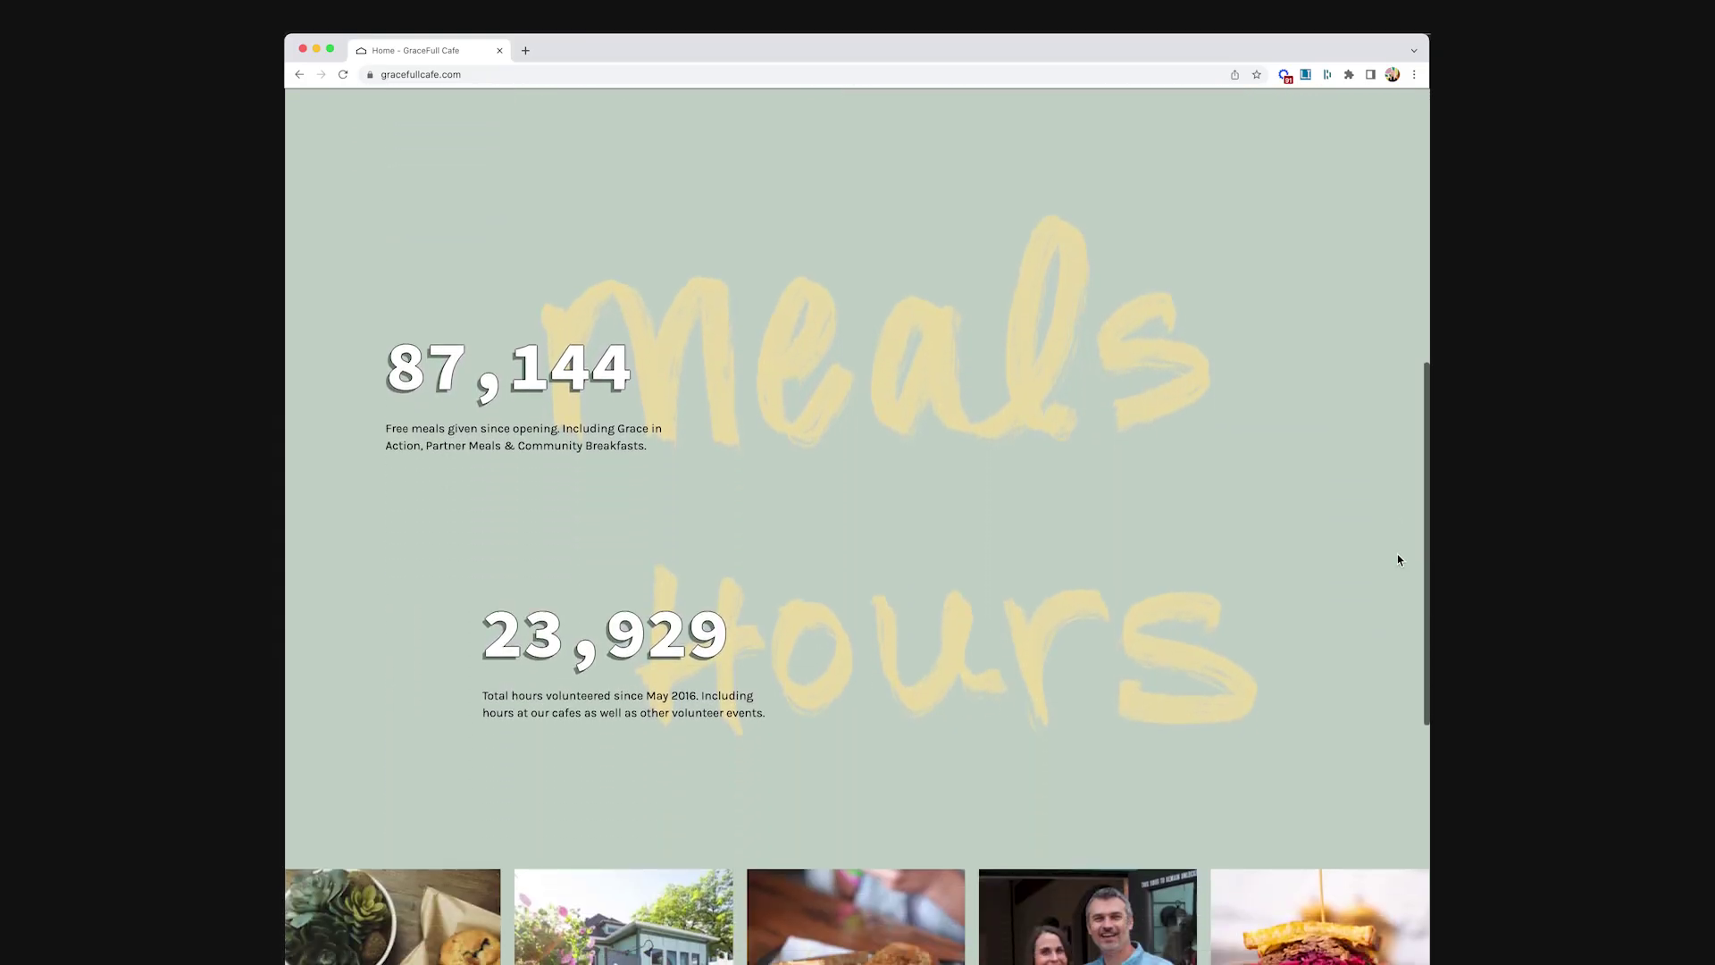
{"action": "scroll", "coordinate": [1399, 560], "scroll_direction": "down", "scroll_amount": 2}
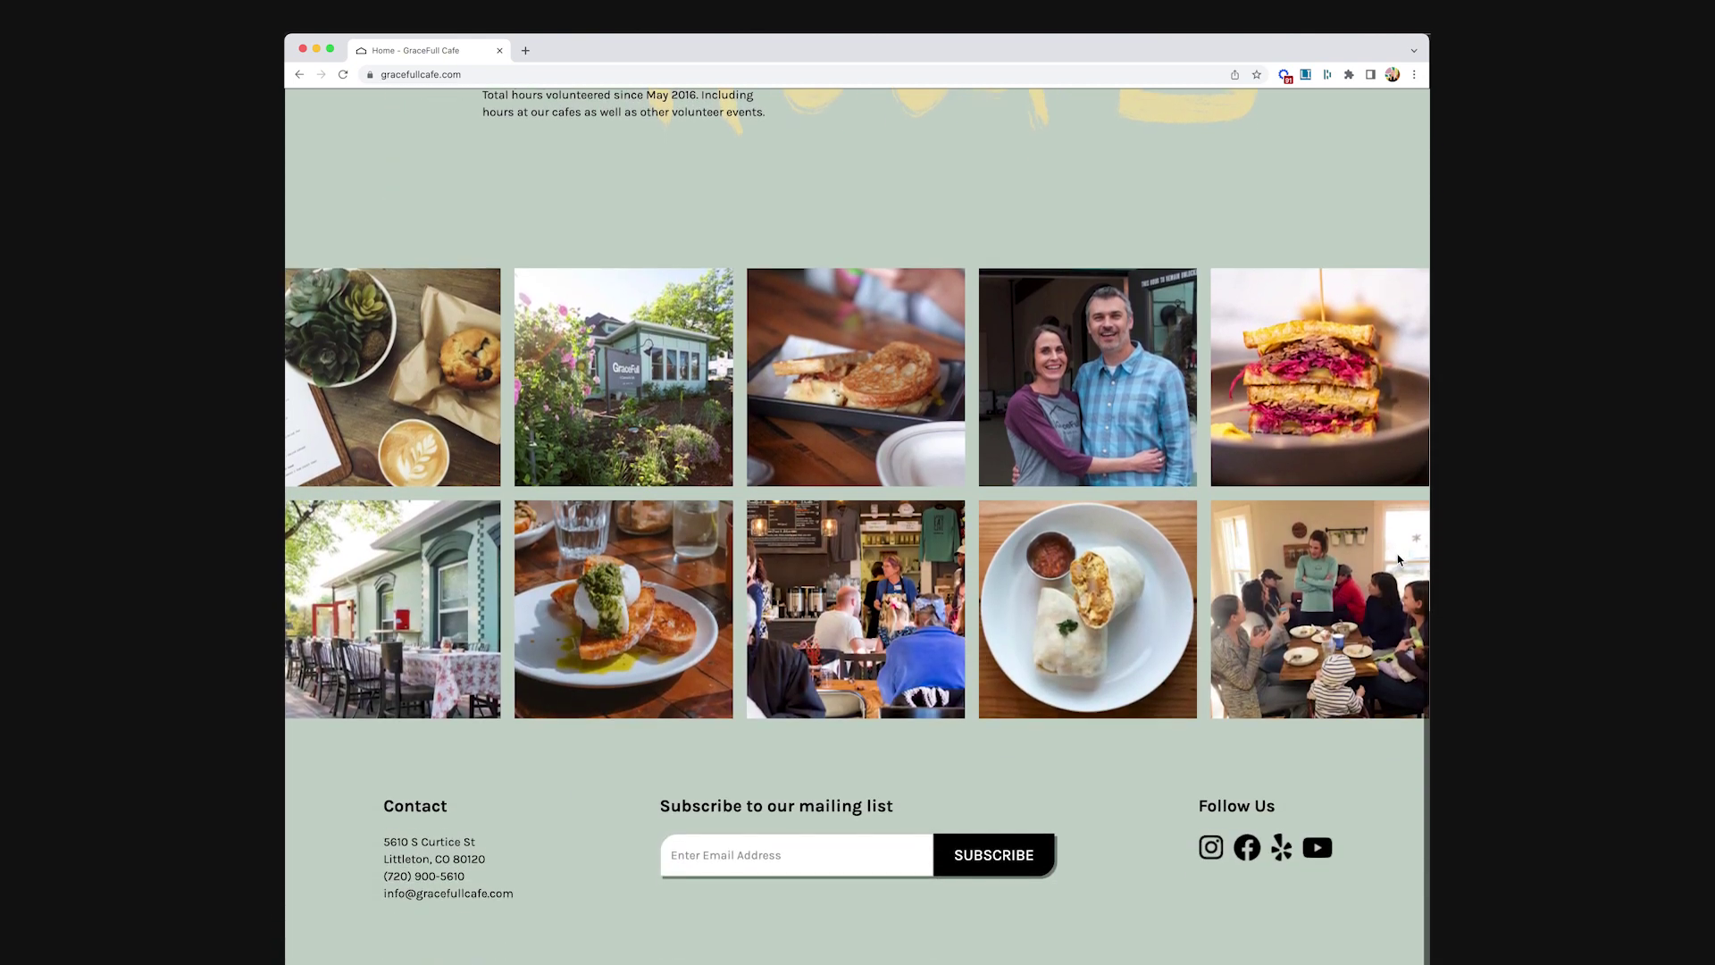
{"action": "scroll", "coordinate": [1399, 560], "scroll_direction": "up", "scroll_amount": 15}
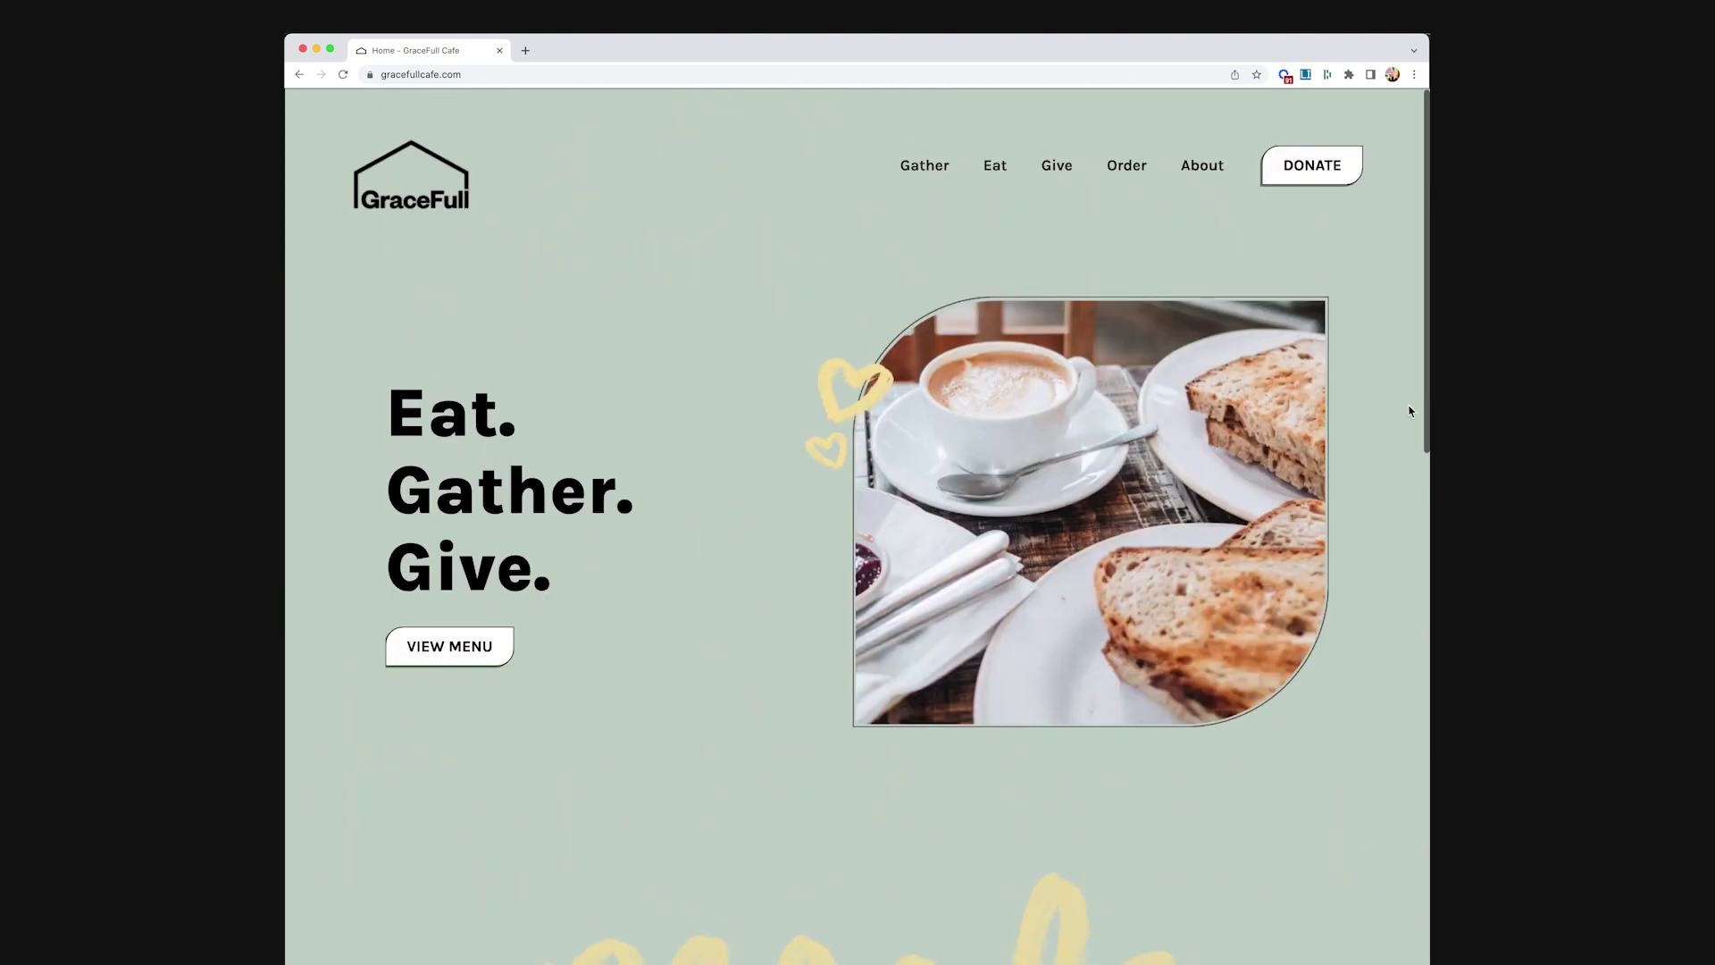